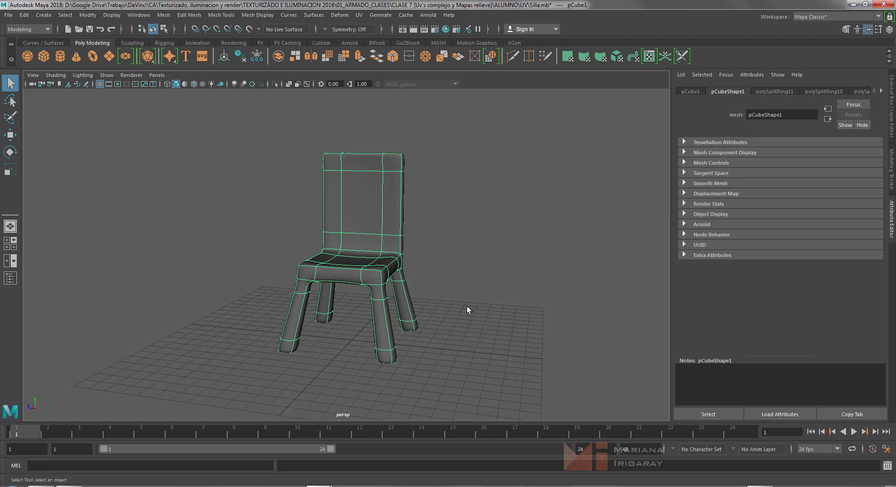
Open the UV Editor for the chair mesh and dock the UV Toolkit into the editor window
mouse_move(452, 268)
alt+mouse_down()
mouse_move(414, 273)
mouse_move(346, 254)
mouse_move(206, 250)
mouse_move(207, 240)
mouse_move(216, 256)
mouse_move(340, 274)
mouse_move(428, 267)
mouse_move(448, 275)
alt+mouse_up()
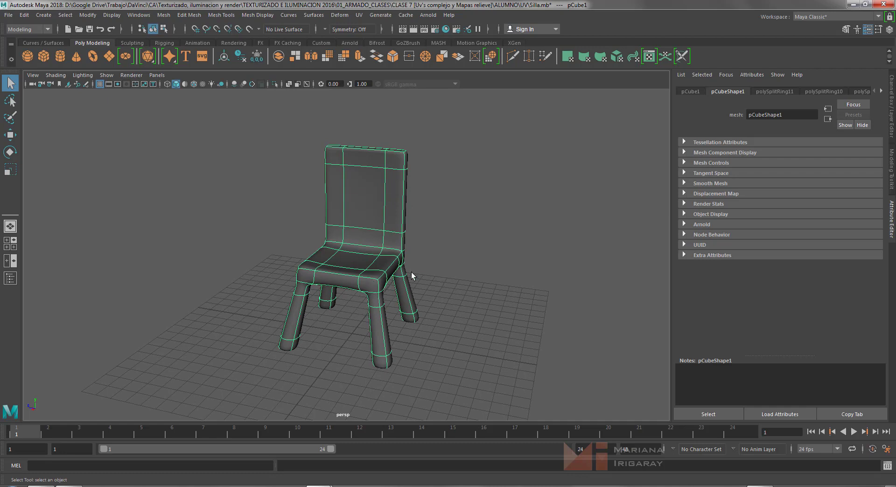
alt+drag(341, 283, 326, 252)
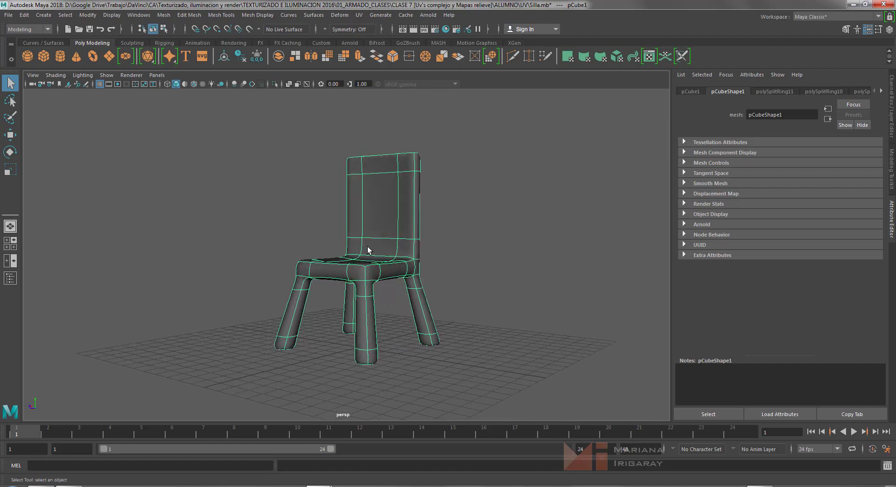
alt+drag(378, 279, 300, 242)
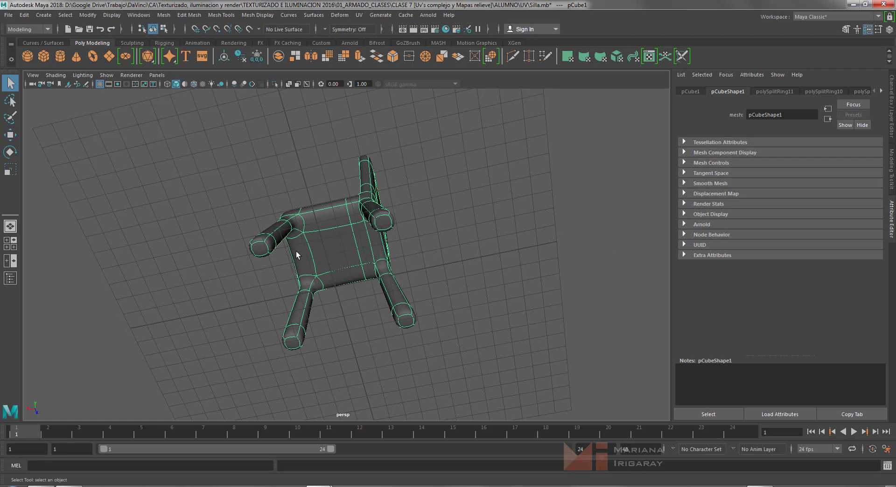
alt+drag(297, 255, 364, 303)
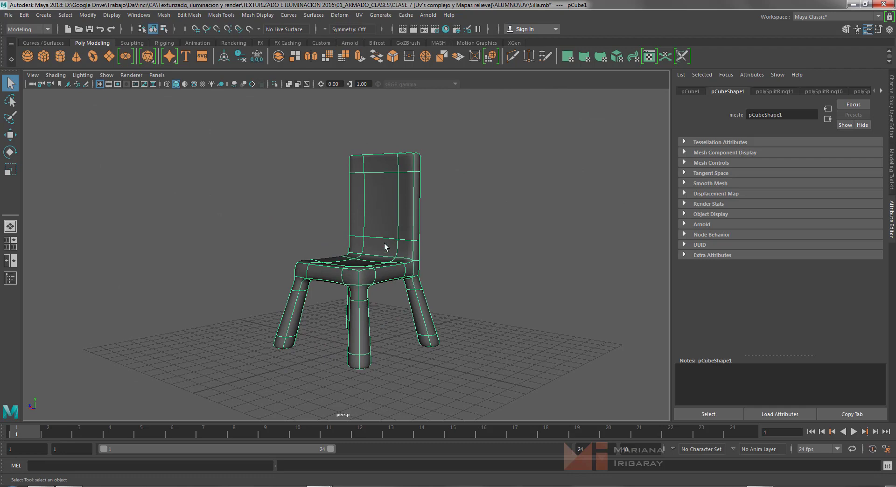
alt+drag(387, 253, 363, 264)
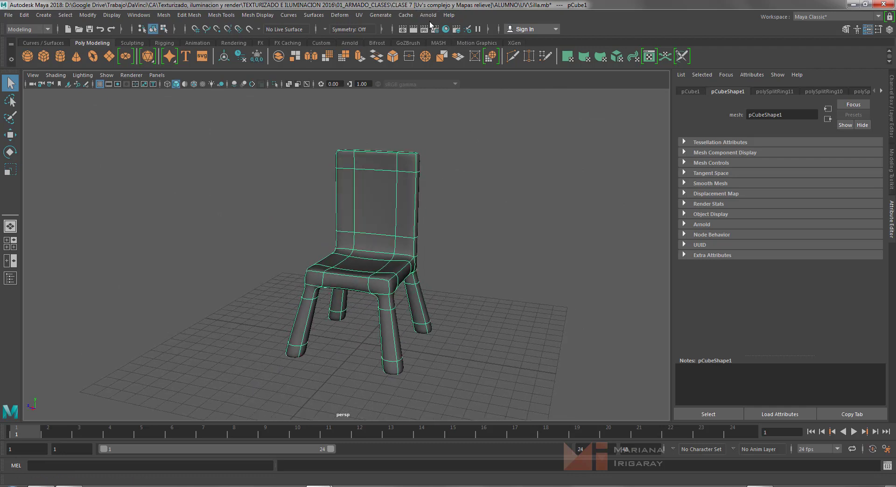
click(359, 15)
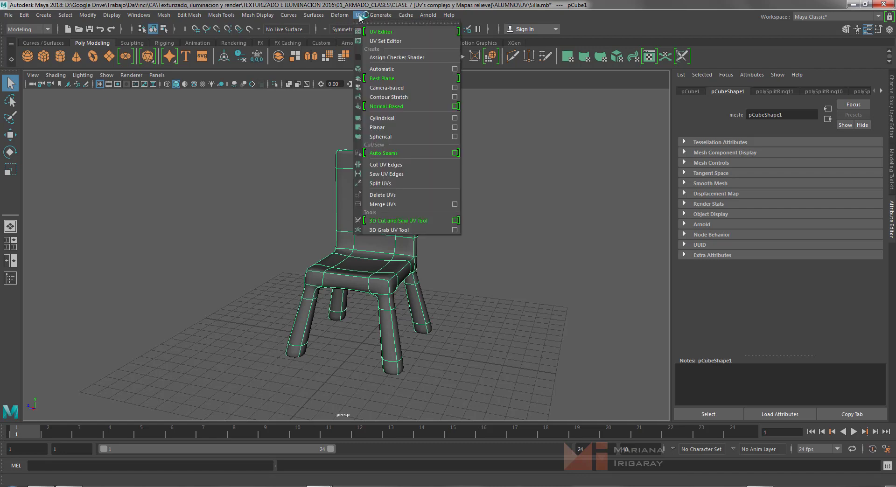
click(399, 31)
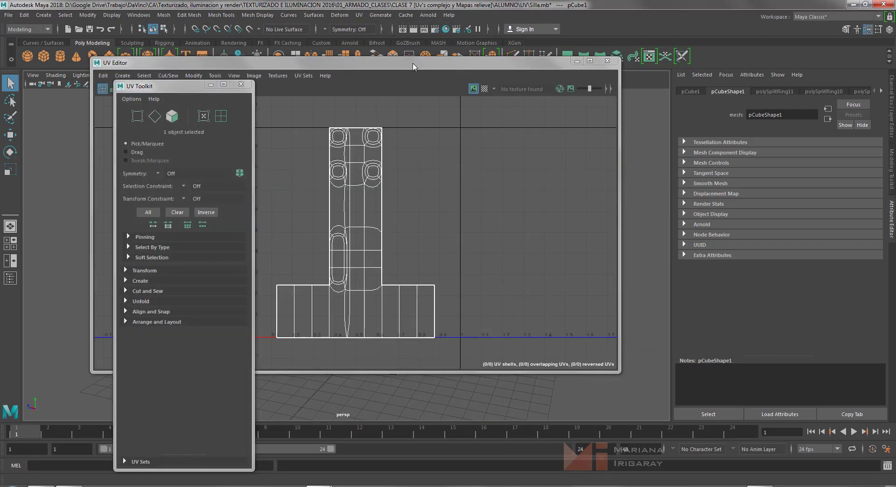
drag(159, 88, 614, 83)
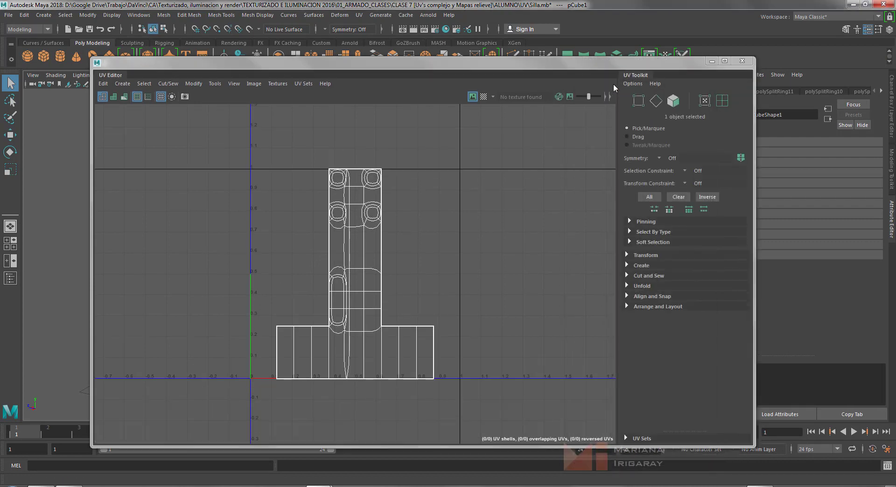
Minimise and restore the UV Editor, and place its window beside the chair so that both can be seen
drag(558, 67, 681, 81)
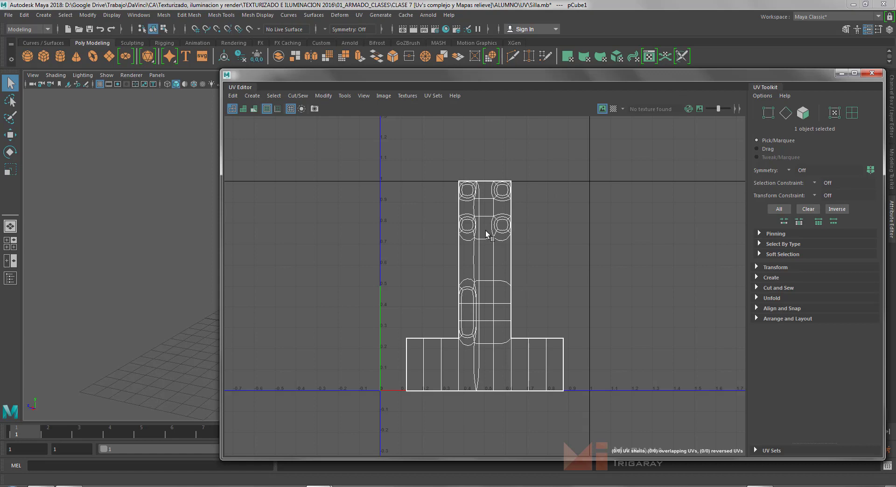
scroll(538, 251, up, 1)
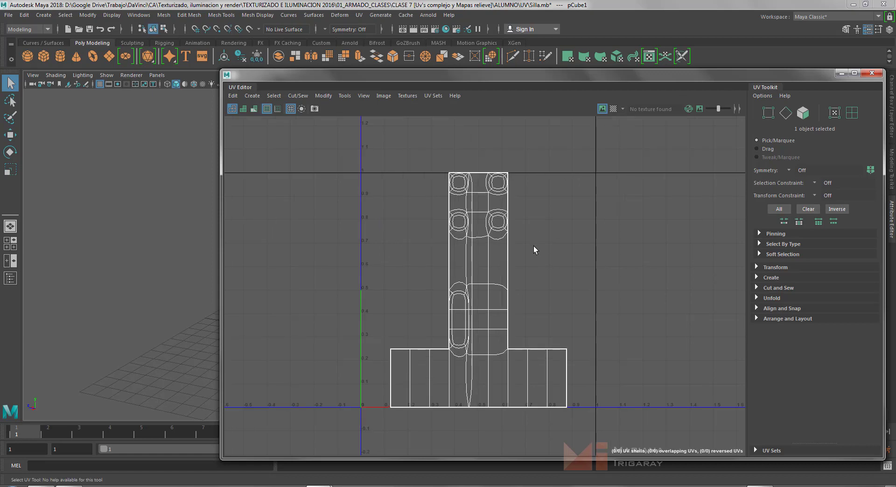
drag(567, 74, 412, 56)
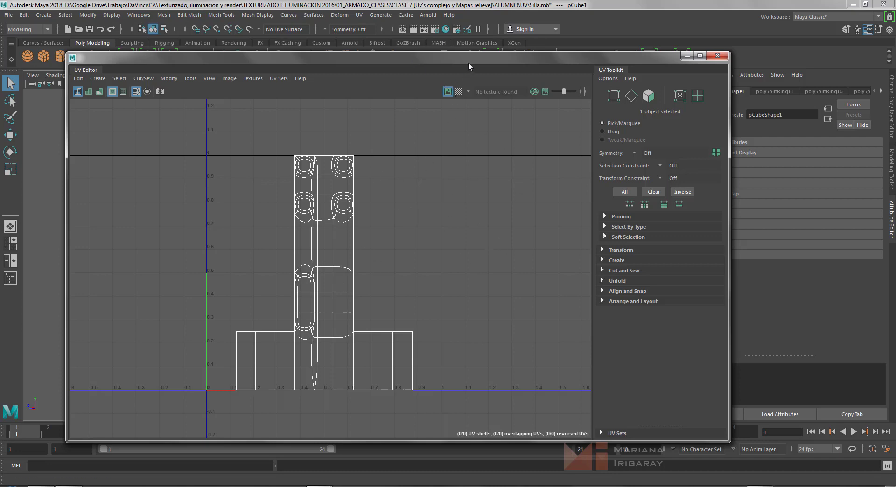
drag(469, 63, 608, 73)
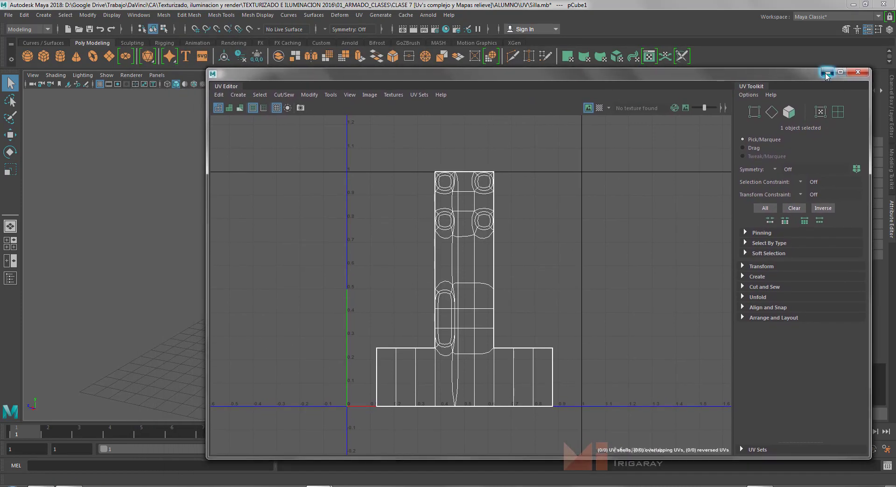
click(858, 72)
alt+drag(477, 256, 500, 194)
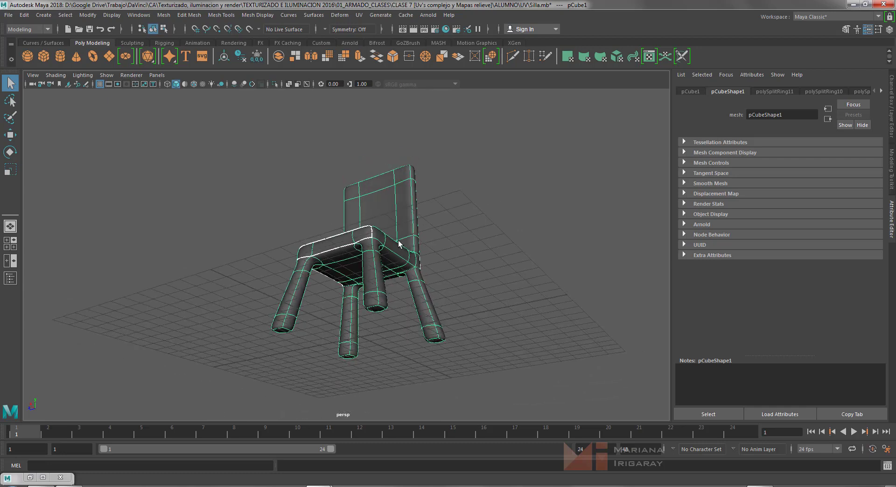
alt+drag(383, 181, 404, 220)
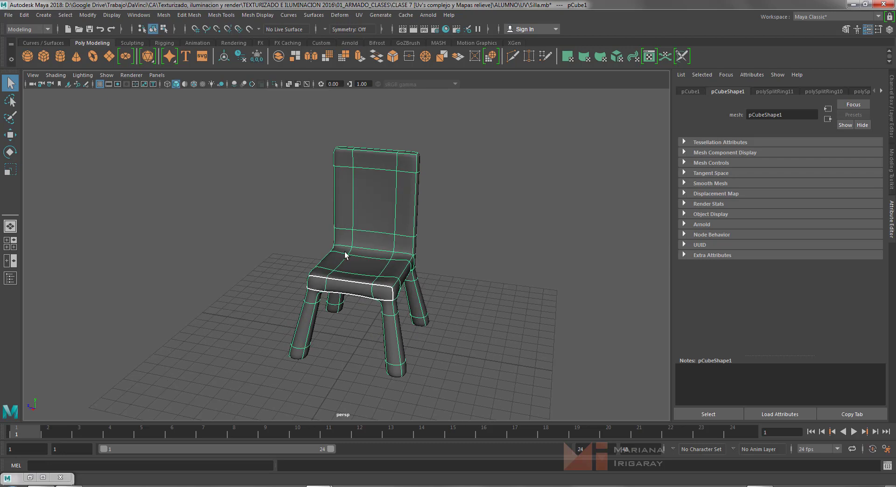
click(43, 478)
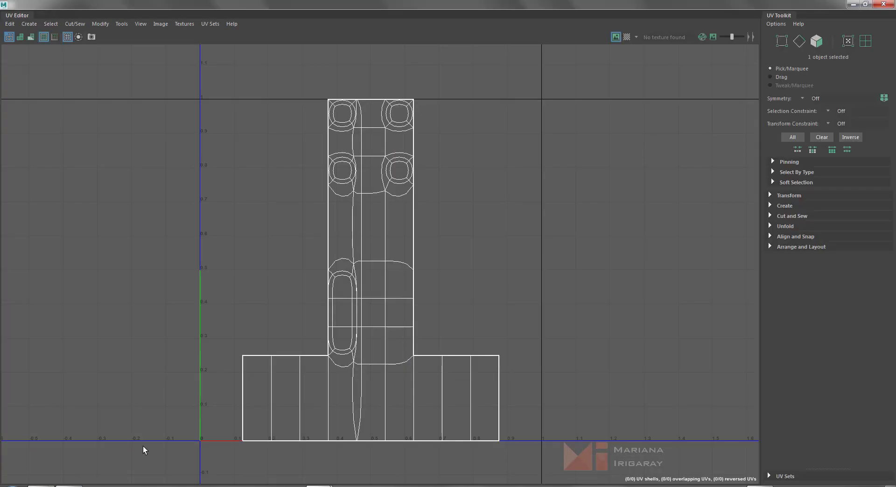
click(866, 4)
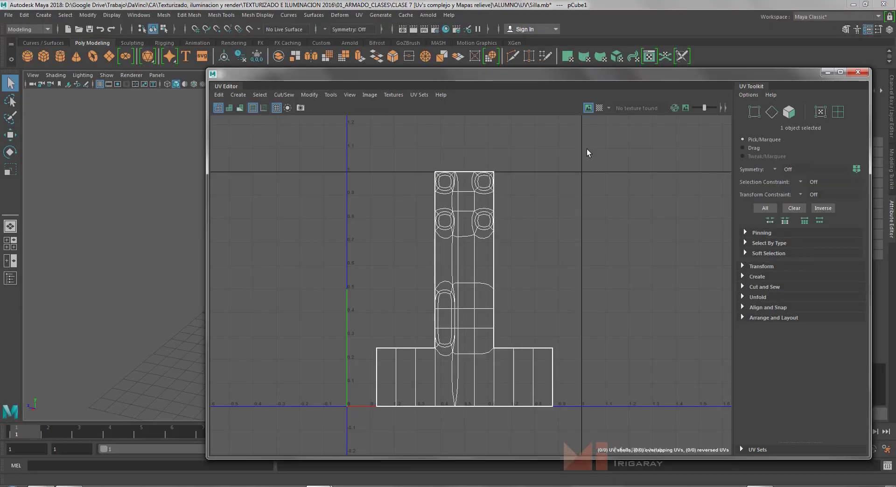
drag(481, 74, 756, 67)
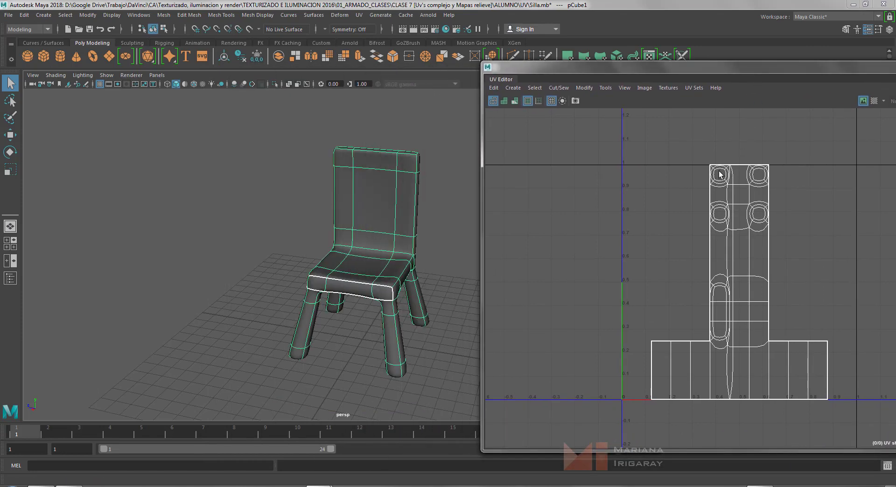
Display the checker map on the chair and in the UV Editor
alt+drag(395, 249, 310, 220)
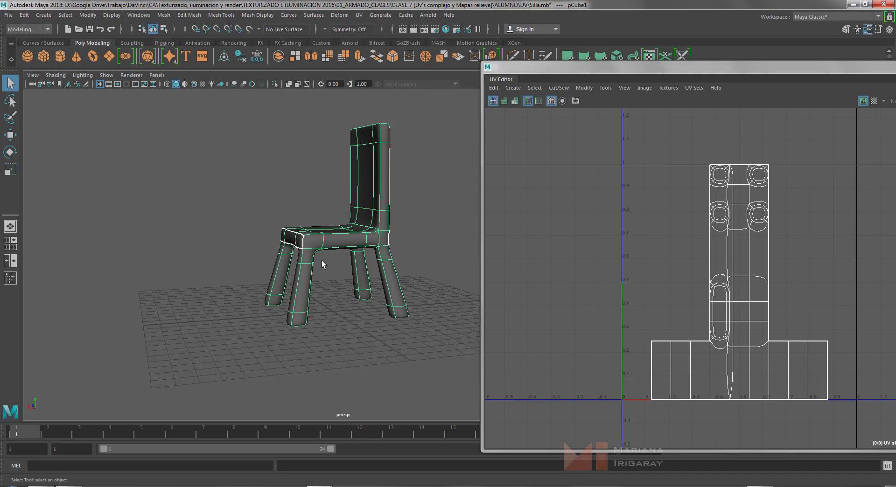
alt+drag(286, 287, 368, 297)
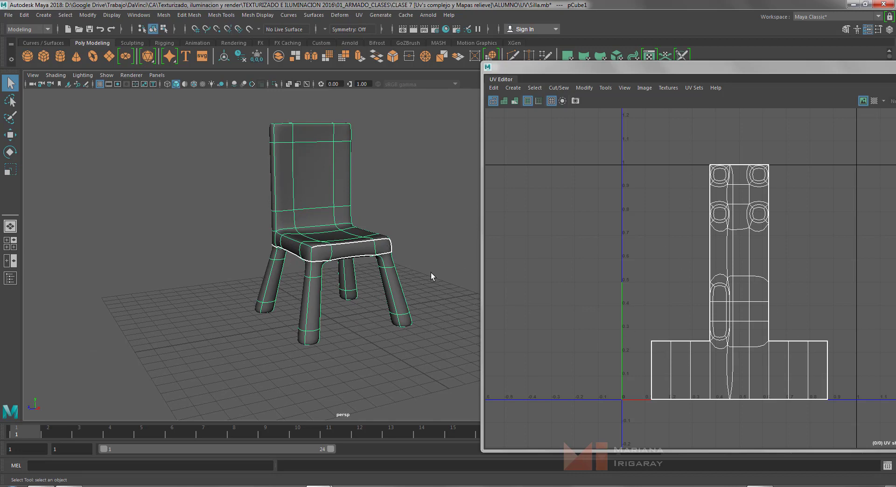
click(874, 101)
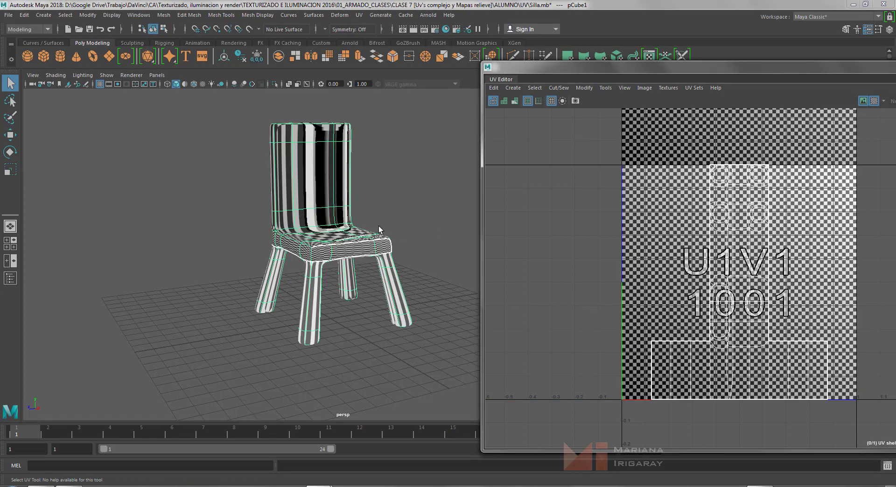
Examine the checker pattern for stretching on the chair's backrest, seat, front edge, legs and underside
alt+drag(382, 214, 337, 244)
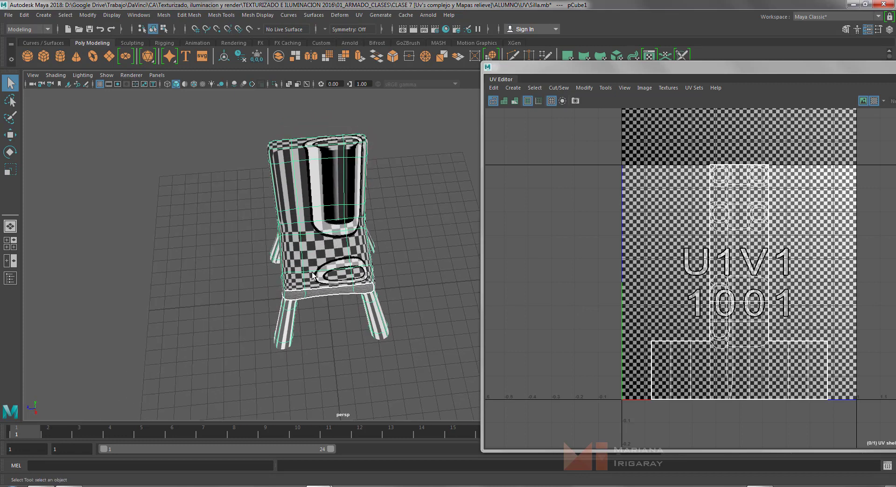
alt+drag(441, 246, 442, 211)
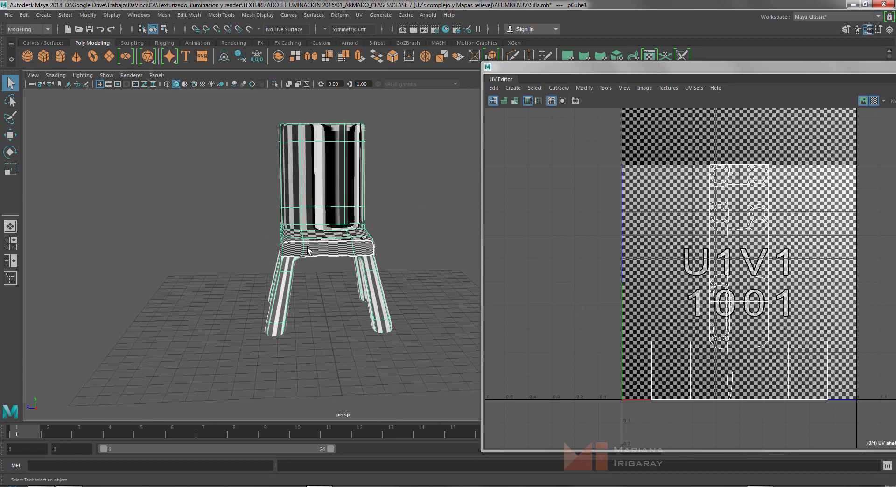
scroll(324, 253, up, 8)
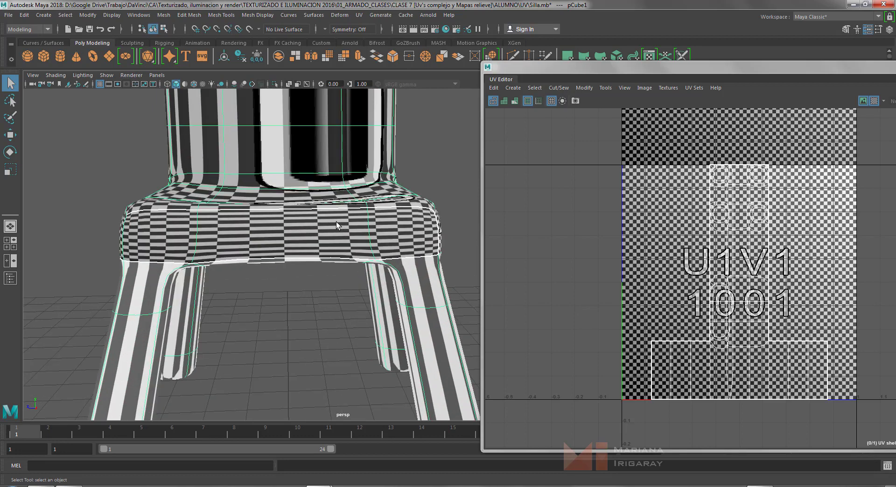
scroll(326, 212, down, 6)
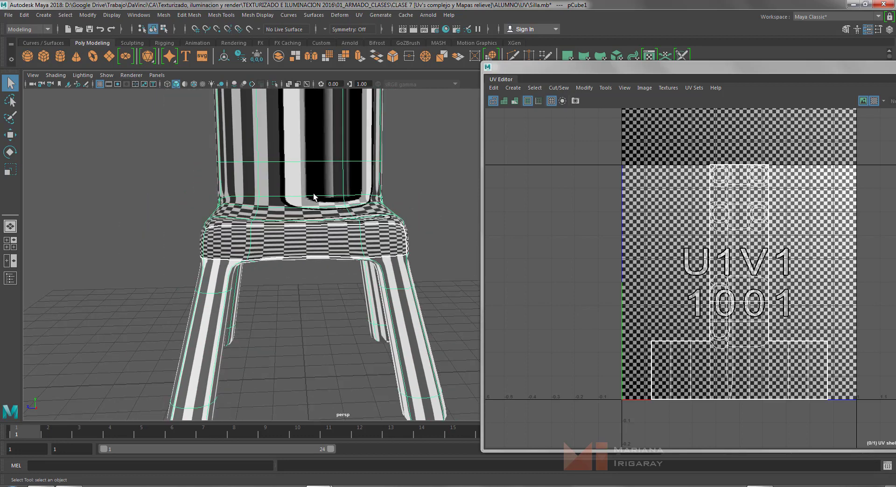
alt+drag(326, 212, 309, 276)
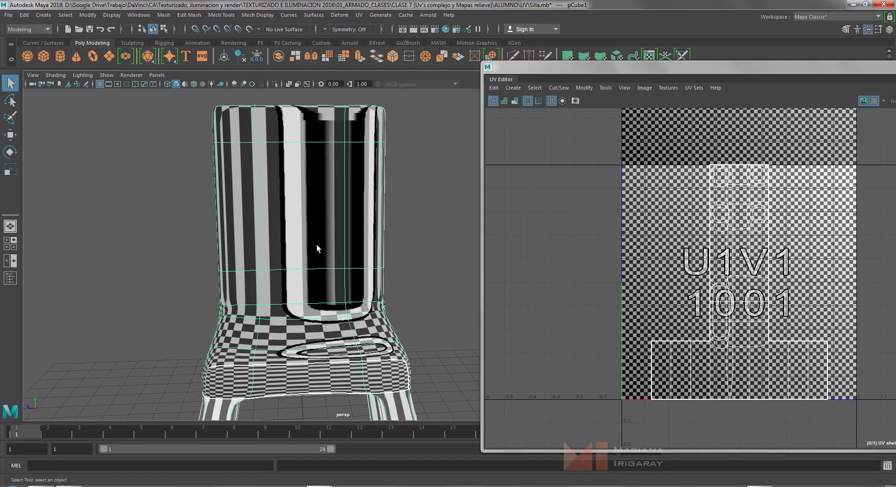
alt+drag(346, 266, 299, 256)
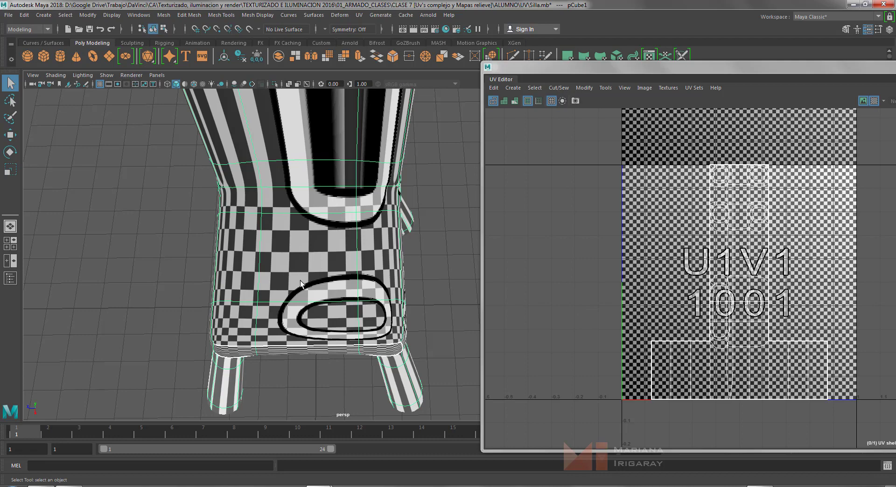
alt+drag(318, 265, 336, 212)
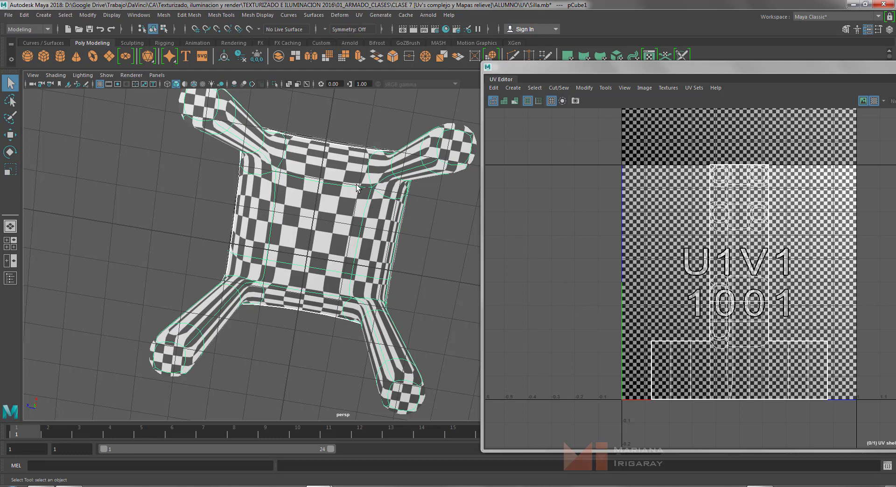
alt+drag(359, 187, 254, 252)
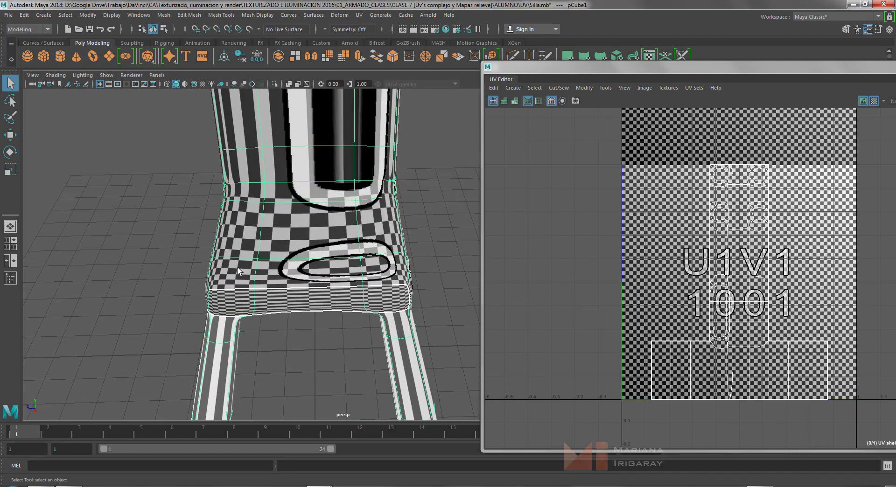
alt+drag(407, 269, 380, 266)
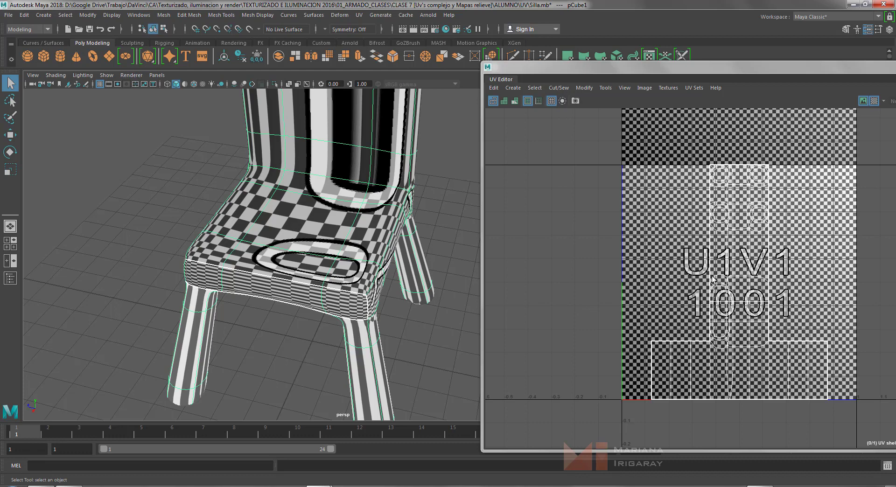
alt+drag(391, 282, 409, 242)
scroll(394, 232, down, 4)
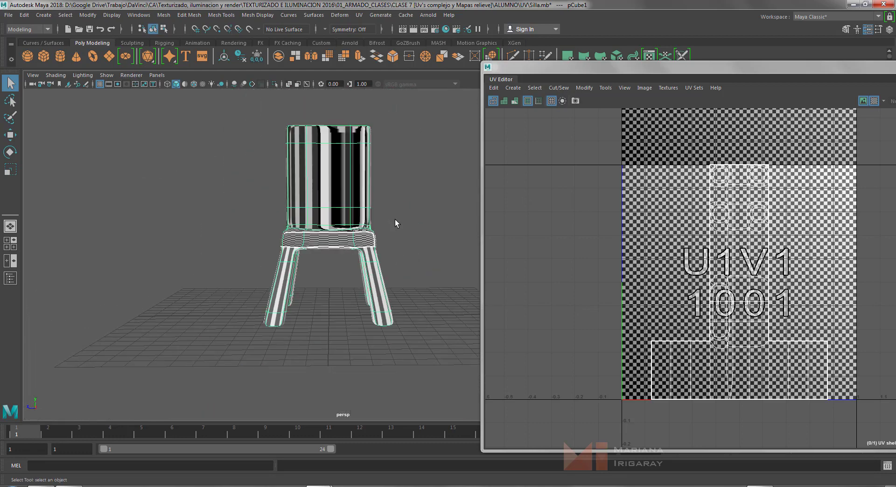
alt+middle_drag(406, 217, 429, 244)
alt+drag(419, 237, 415, 236)
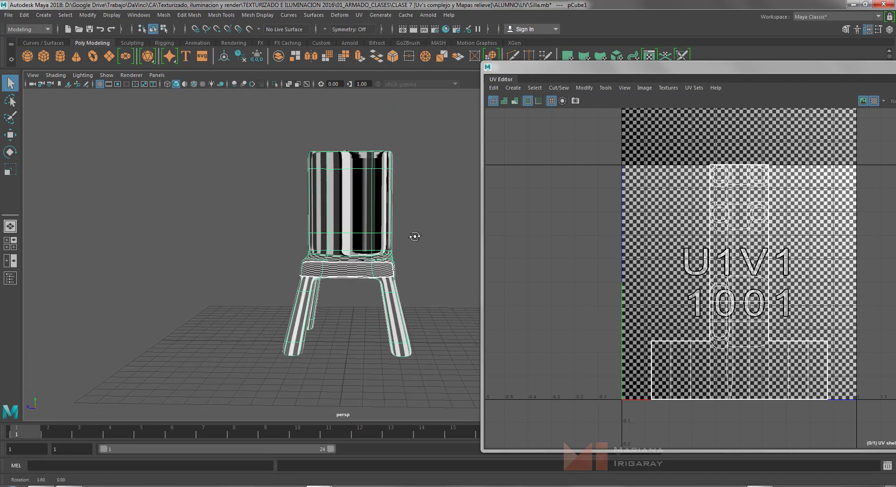
Apply a planar UV projection to the chair from the X axis, fitted to the bounding box with the image width/height ratio kept
click(360, 15)
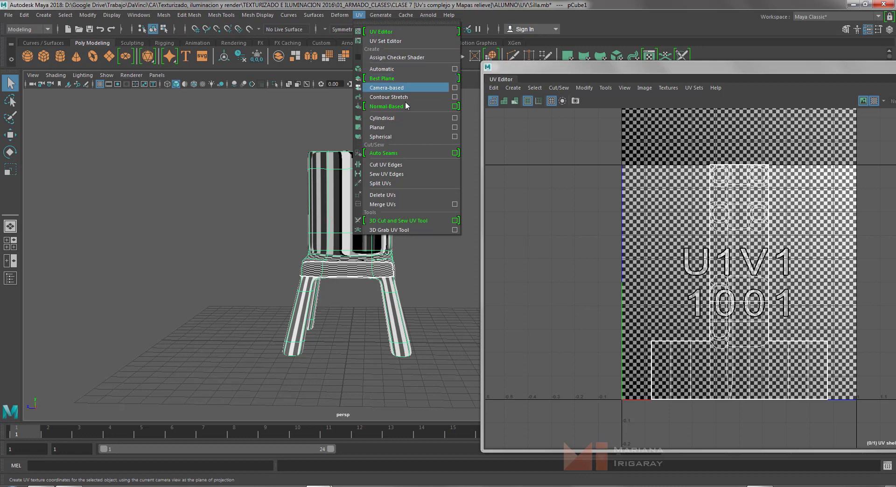
click(454, 128)
drag(459, 175, 618, 90)
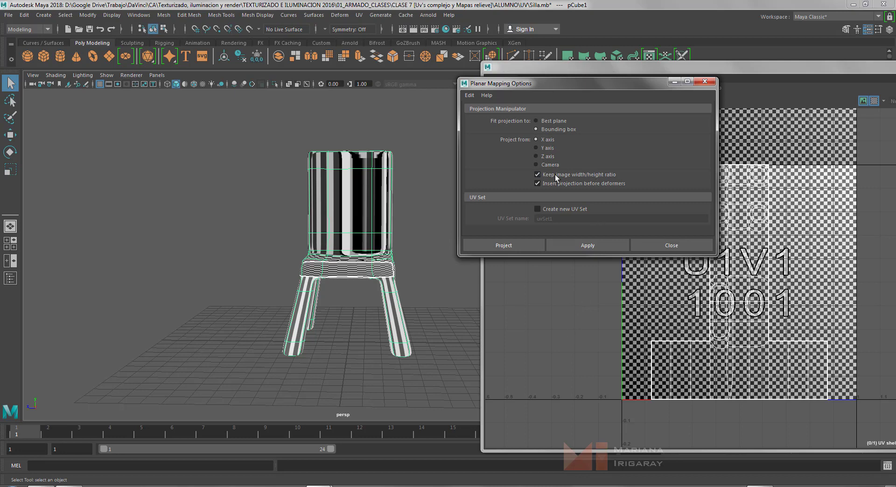
click(513, 240)
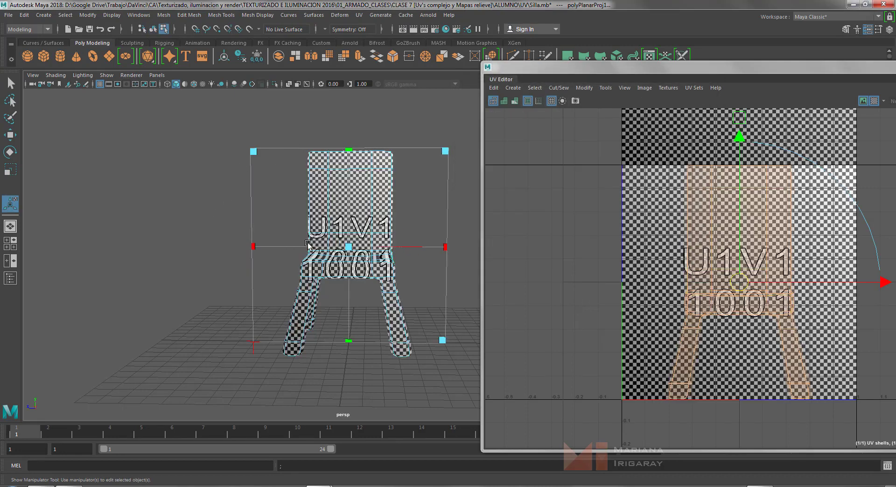
alt+drag(310, 246, 430, 243)
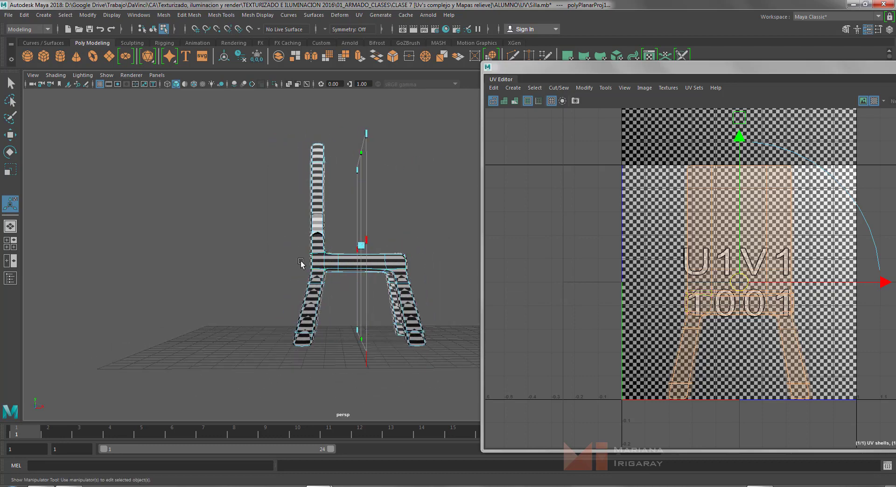
Deselect the planar projection and examine the checker pattern on the chair's front, seat and underside for stretching
alt+drag(348, 280, 132, 300)
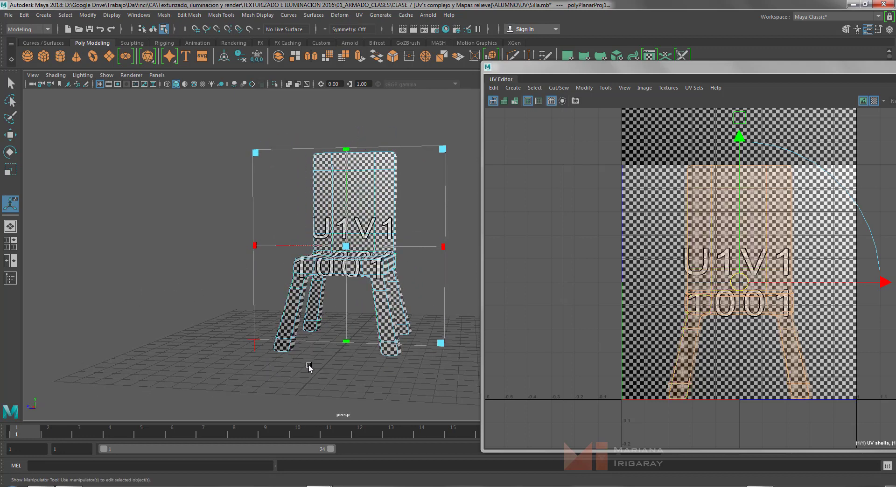
click(354, 400)
alt+drag(341, 262, 315, 297)
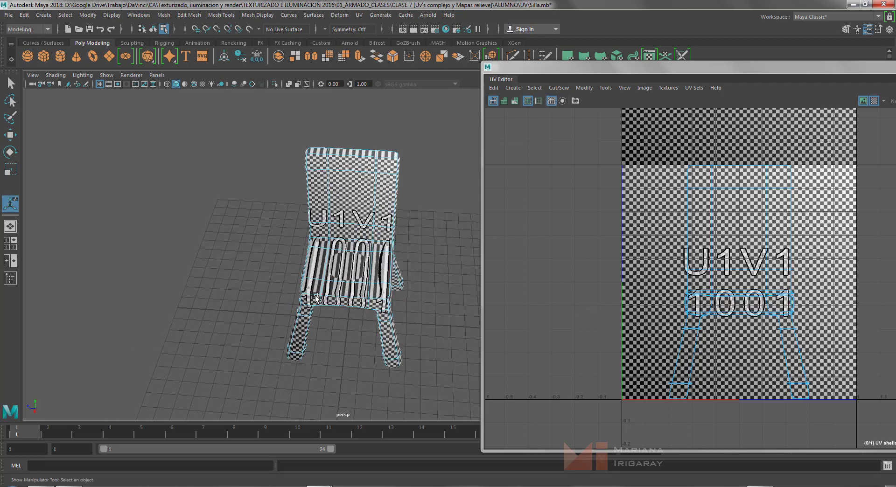
alt+middle_drag(404, 316, 388, 315)
alt+drag(389, 314, 373, 215)
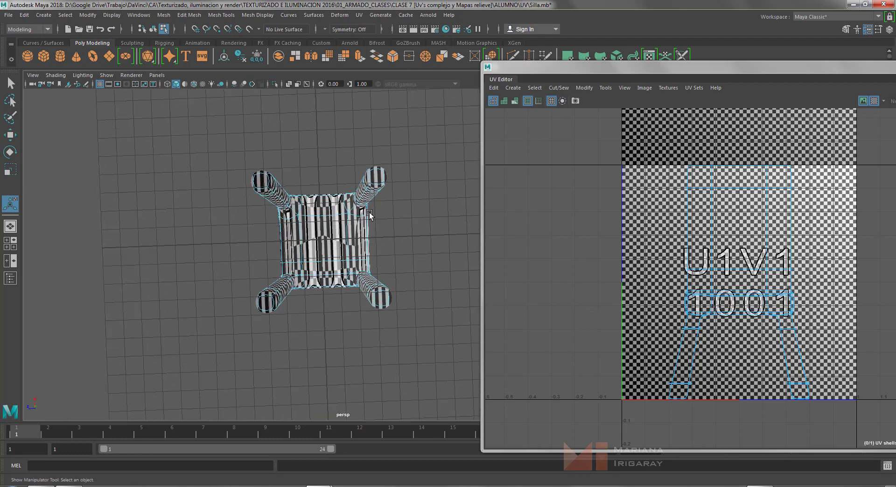
Switch to edge selection and select the edges around the first leg's joint with the underside of the seat
right_drag(312, 219, 309, 196)
scroll(319, 236, up, 6)
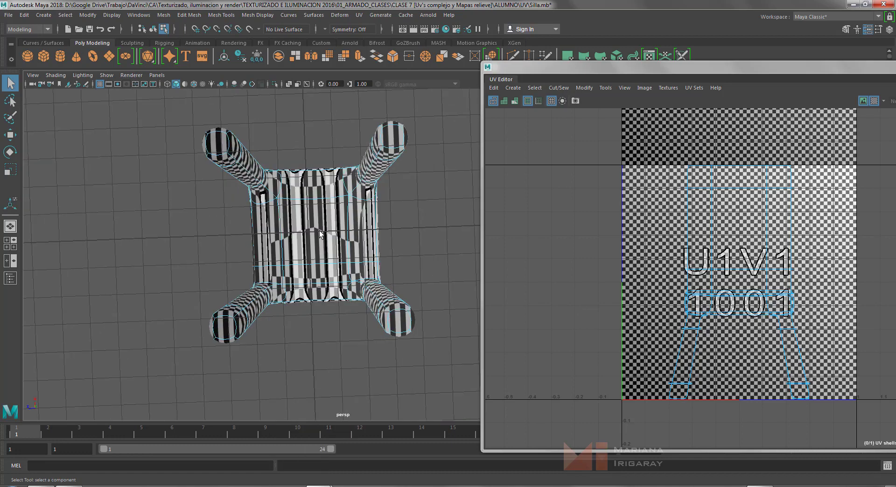
alt+drag(322, 230, 333, 224)
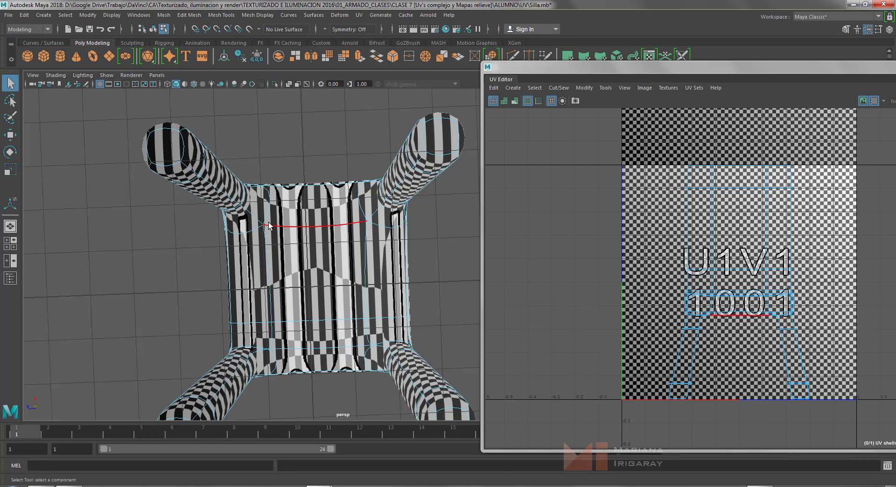
click(268, 207)
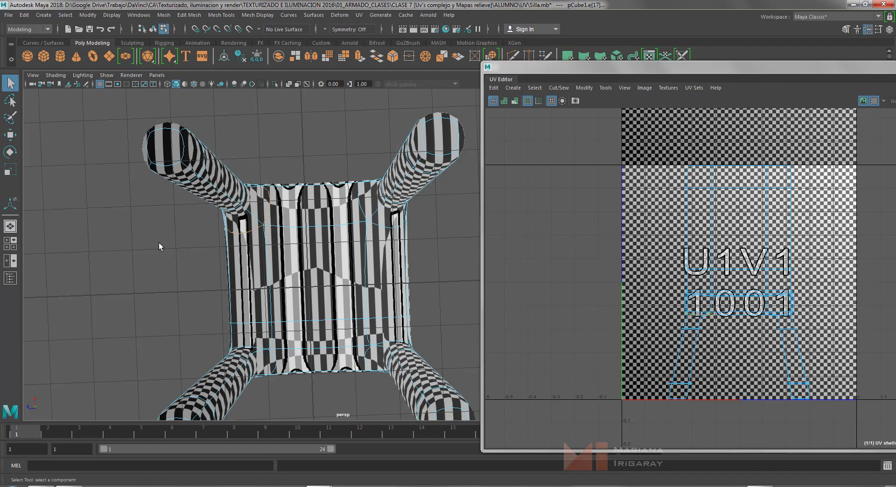
alt+drag(160, 246, 89, 204)
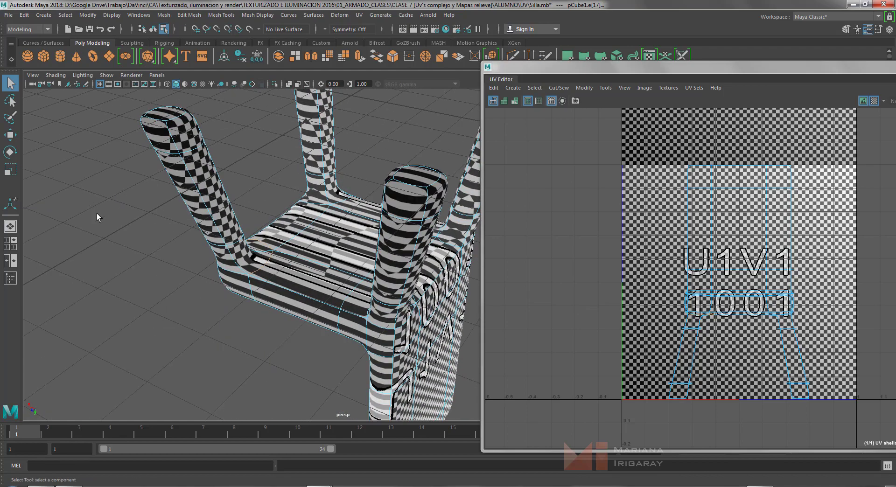
alt+drag(164, 286, 260, 275)
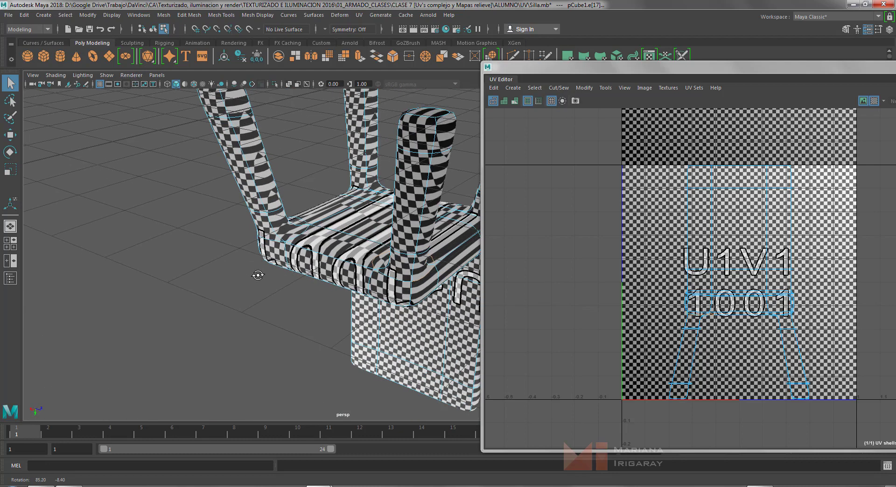
Add the edges around the joints of the remaining legs with the seat to the selection
shift+click(401, 276)
shift+click(272, 240)
alt+drag(214, 259, 296, 256)
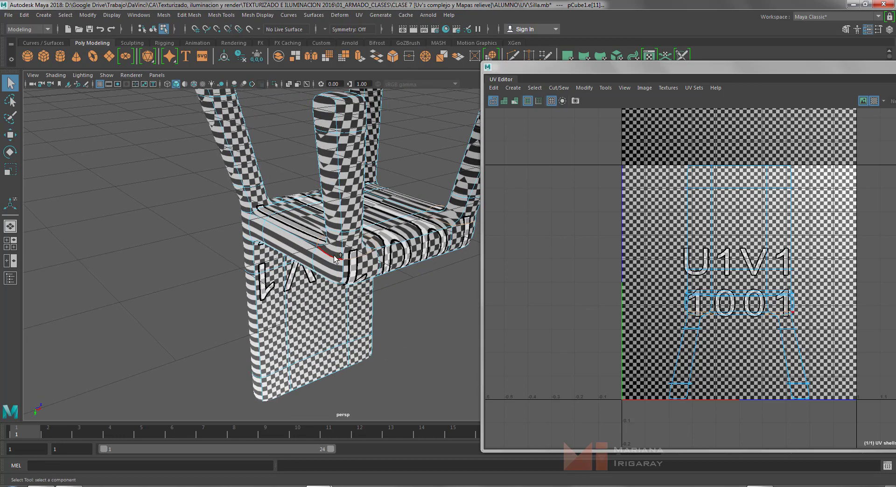
alt+drag(261, 280, 285, 291)
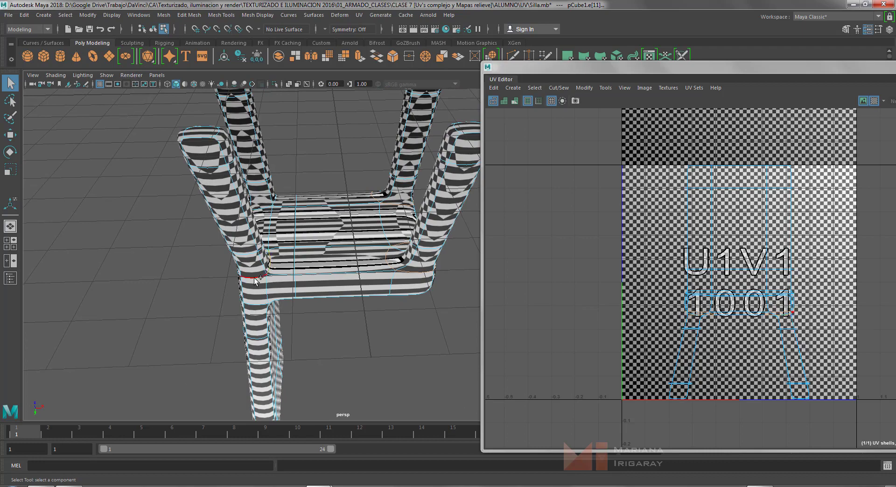
alt+drag(187, 295, 171, 308)
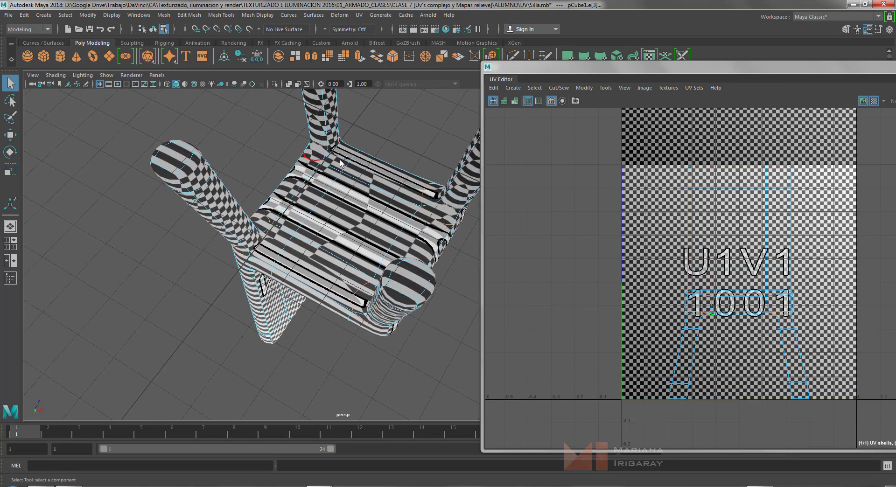
alt+drag(343, 149, 300, 182)
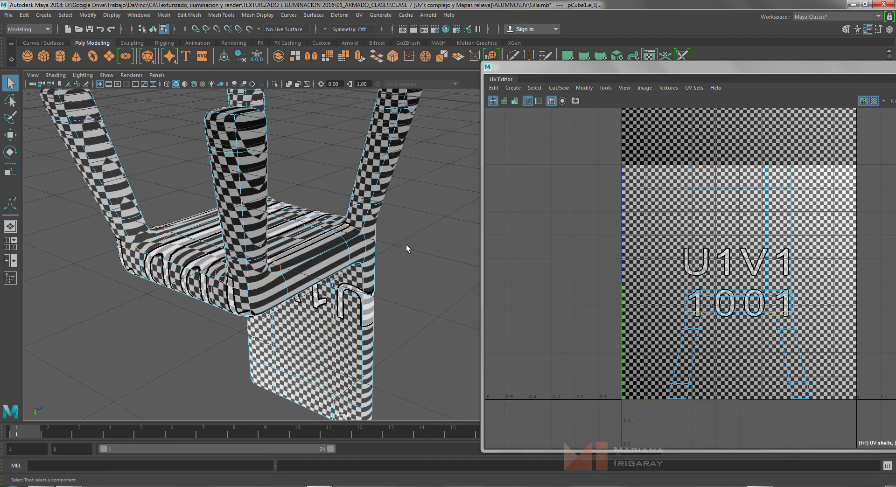
shift+click(371, 232)
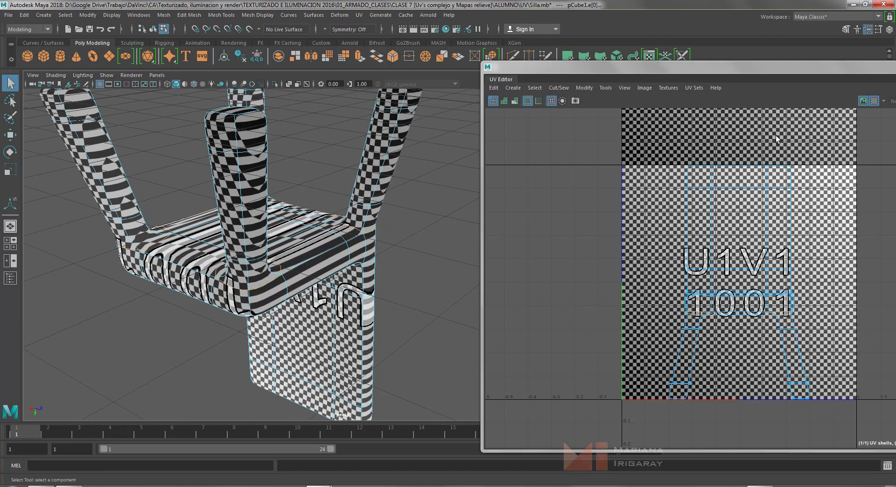
Hide the checker map and check the edges selected around the four leg joints
click(873, 100)
alt+drag(442, 231, 330, 240)
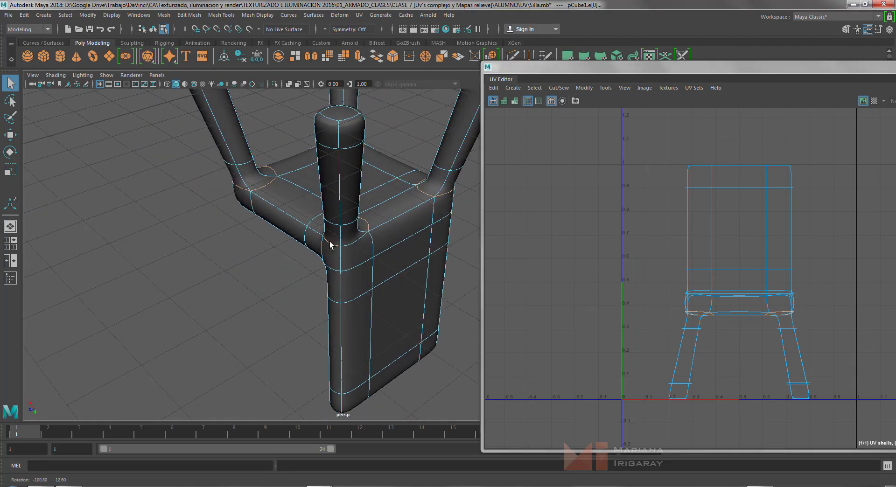
alt+drag(433, 249, 420, 217)
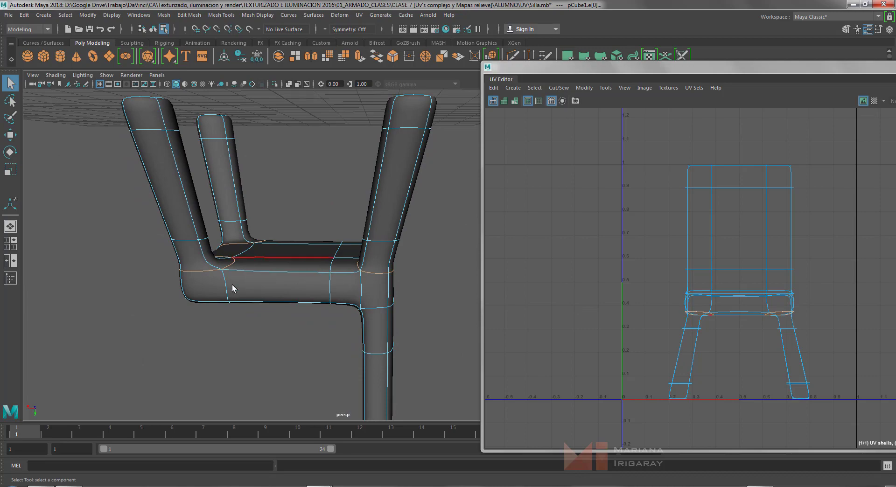
alt+drag(480, 303, 350, 312)
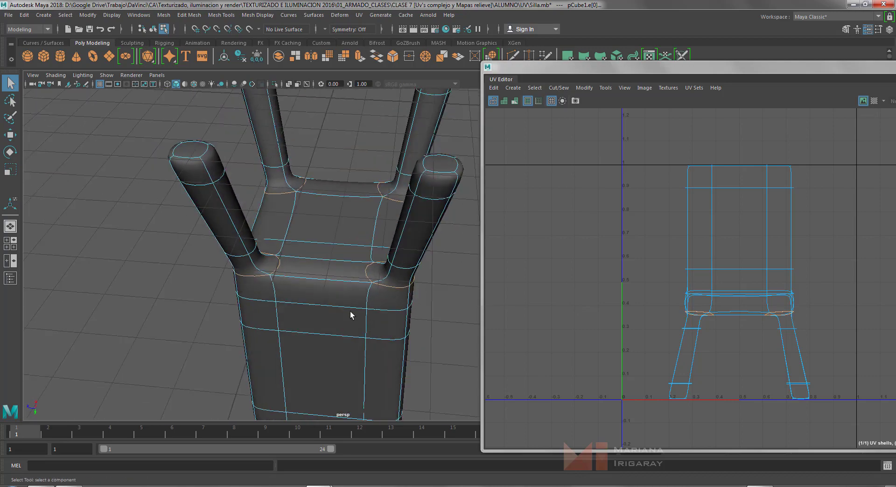
alt+middle_drag(314, 245, 301, 321)
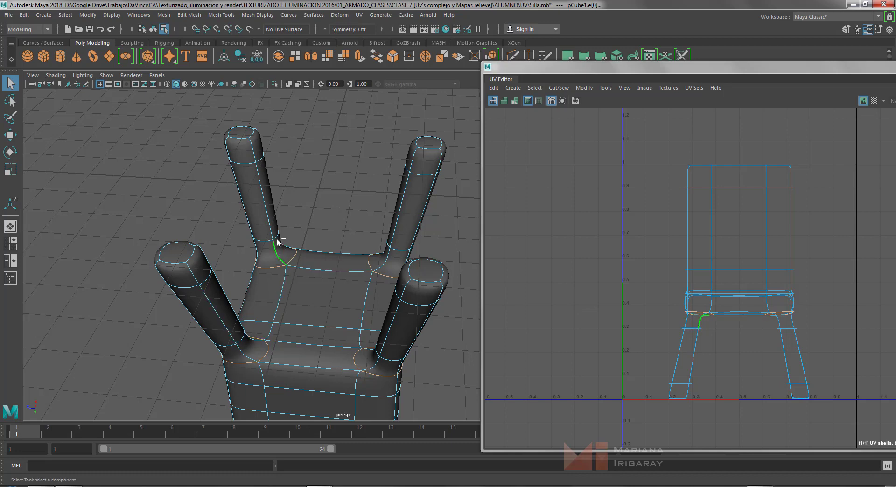
Add the lengthwise edges along the inner side of each leg and the outline of each foot's base to the selection
shift+click(273, 220)
shift+click(256, 148)
shift+click(234, 132)
alt+drag(276, 150, 228, 164)
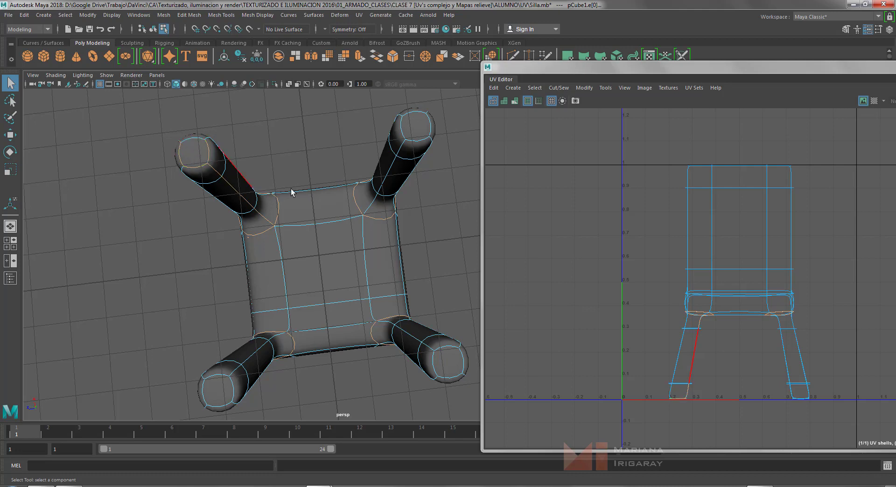
shift+click(390, 172)
alt+drag(351, 338, 320, 316)
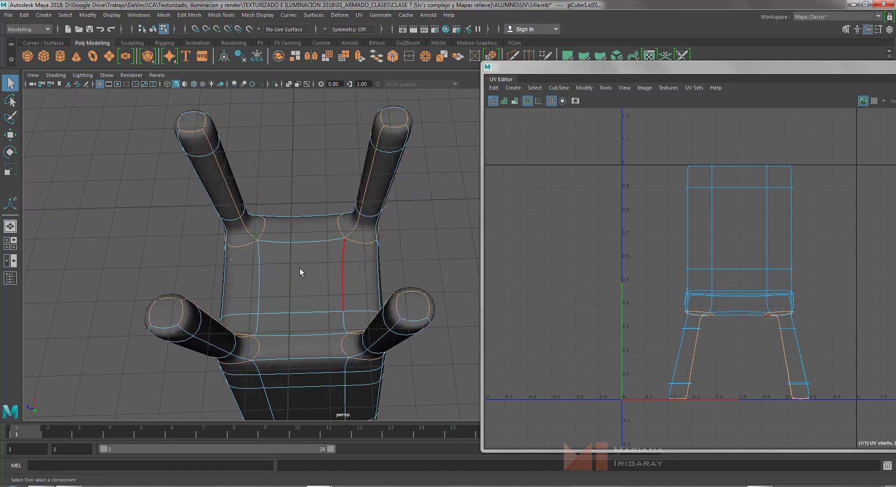
Add the lower perimeter edges of the seat between the legs to the selection, linking the leg joints
alt+drag(313, 255, 250, 320)
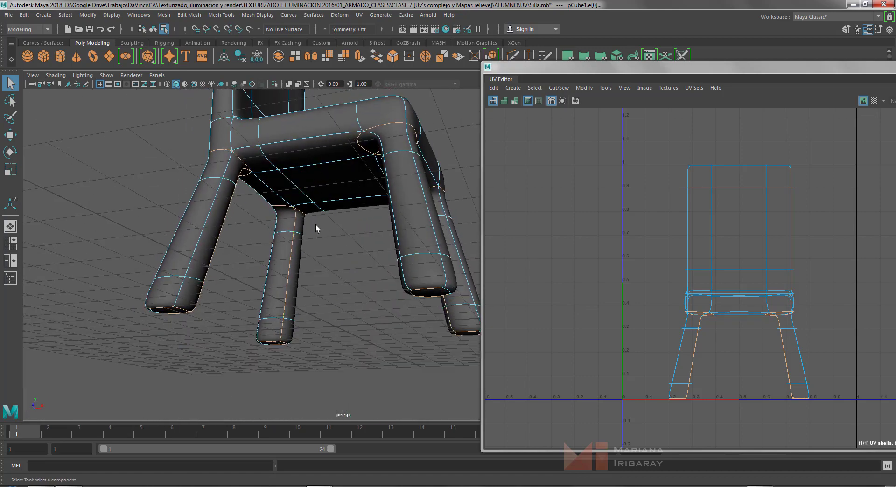
alt+drag(315, 225, 273, 246)
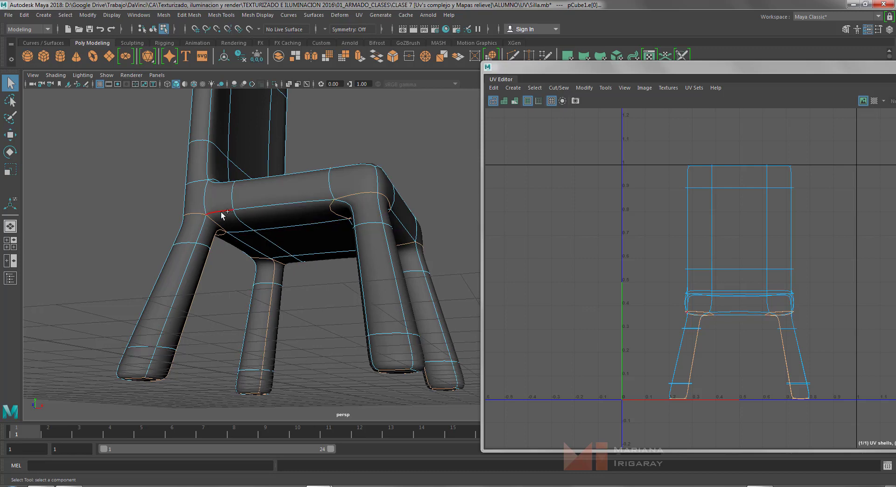
mouse_move(299, 259)
alt+mouse_down()
mouse_move(287, 256)
mouse_move(290, 247)
alt+mouse_up()
alt+drag(366, 294, 400, 250)
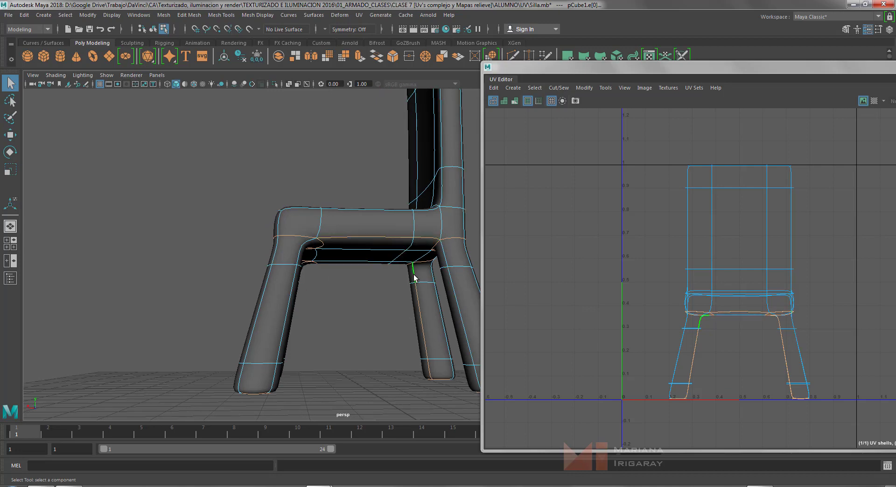
alt+middle_drag(414, 275, 362, 279)
alt+drag(363, 279, 258, 280)
alt+drag(260, 280, 271, 232)
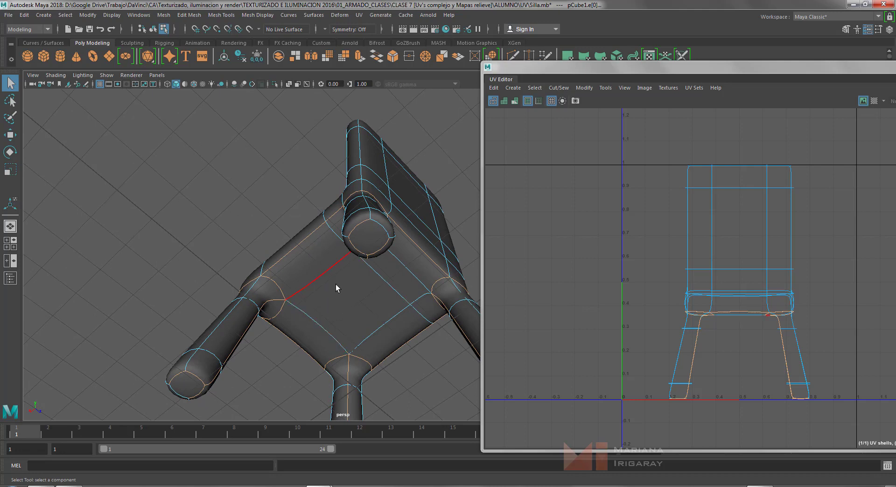
click(310, 301)
alt+drag(310, 301, 255, 321)
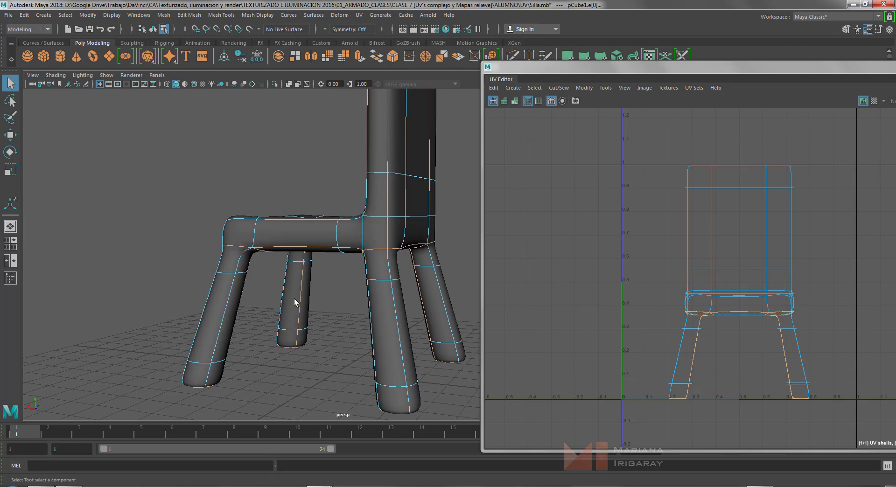
Add the edges across the front base of the backrest and around its sides, leaving the rear edges unselected
alt+drag(266, 275, 378, 278)
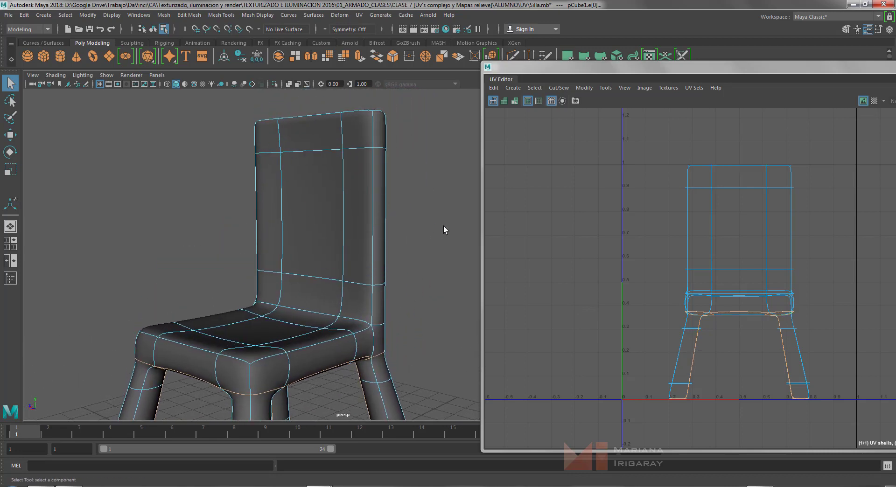
alt+drag(444, 230, 318, 235)
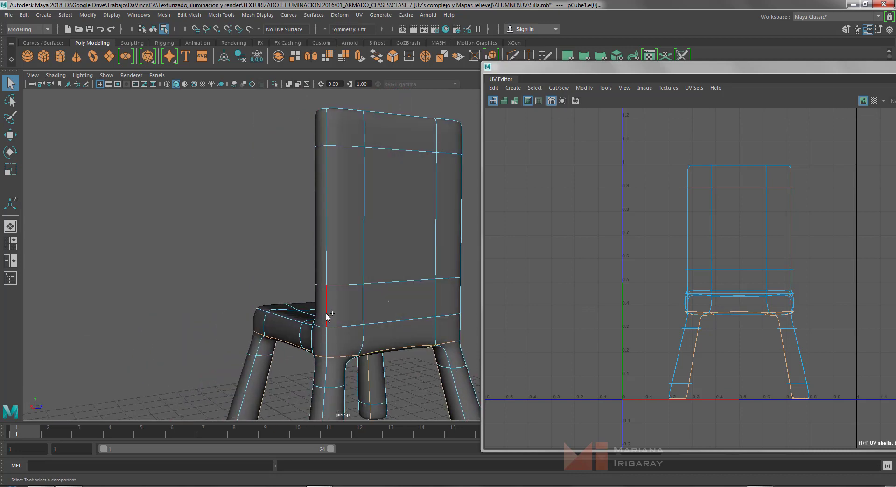
shift+double_click(340, 327)
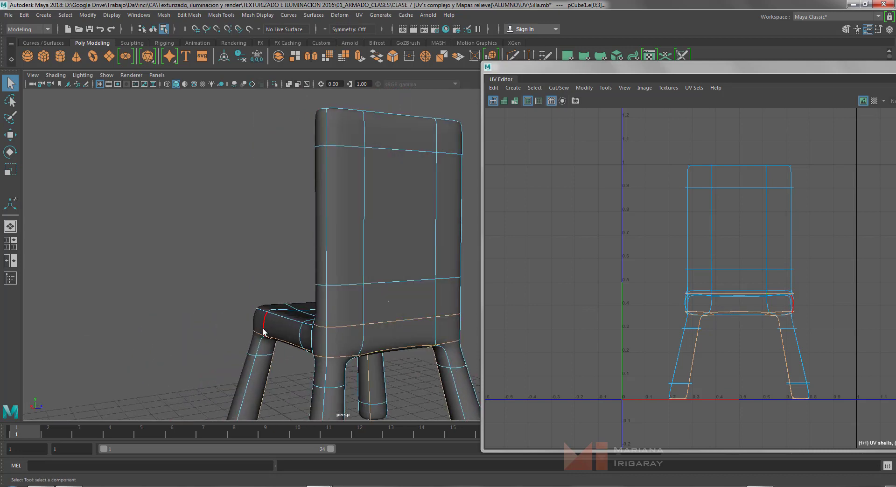
alt+drag(265, 332, 403, 331)
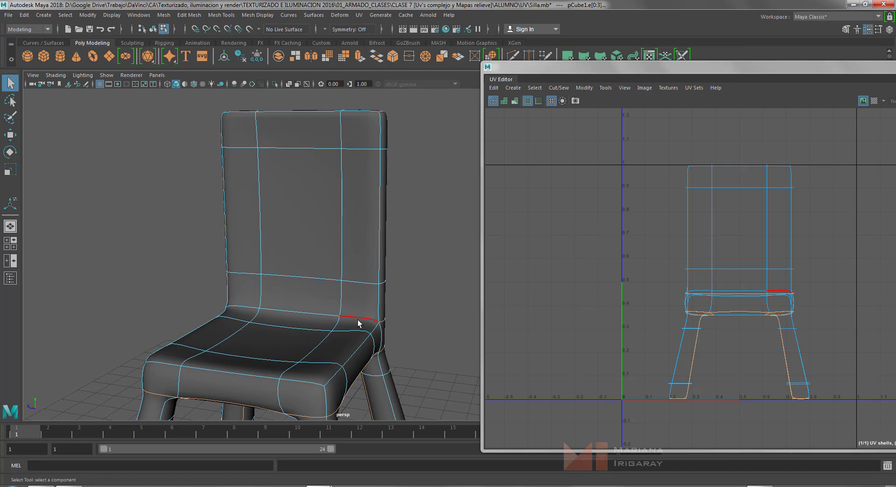
alt+drag(173, 319, 428, 353)
alt+drag(377, 253, 295, 274)
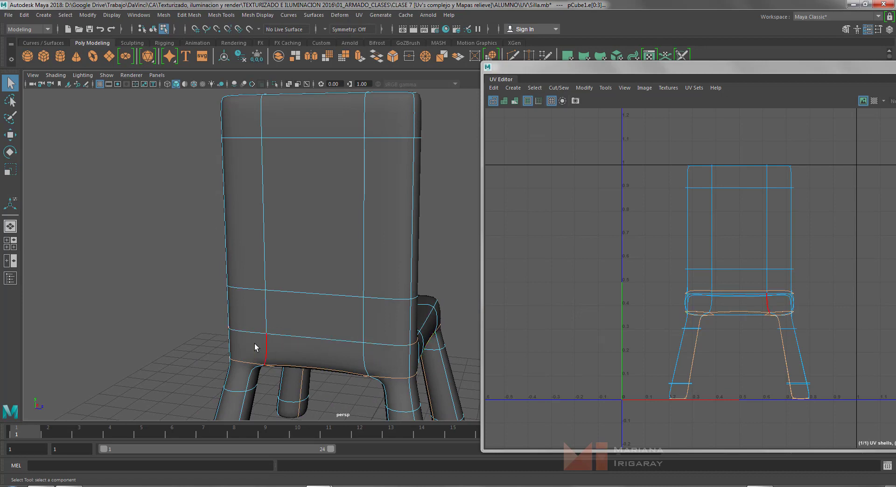
Add the rear outline of the backrest to the selection, along both vertical side edges and across the top
alt+drag(358, 285, 259, 303)
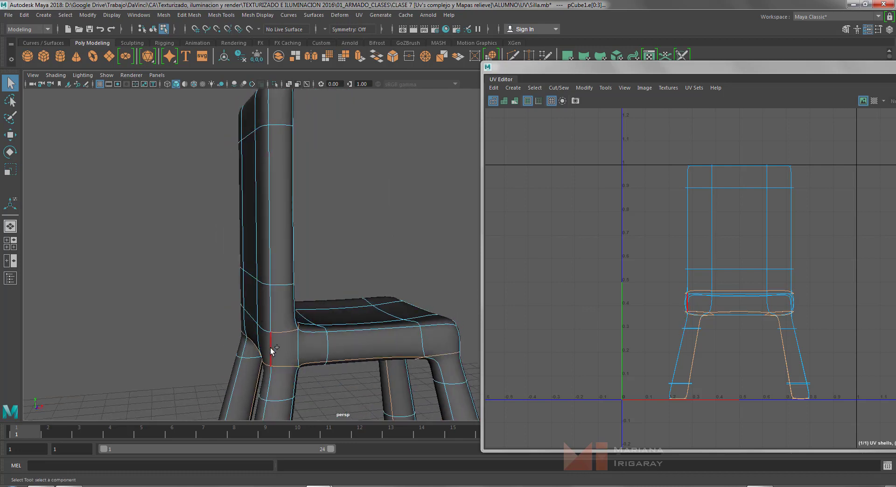
shift+click(271, 349)
shift+click(272, 298)
shift+click(271, 253)
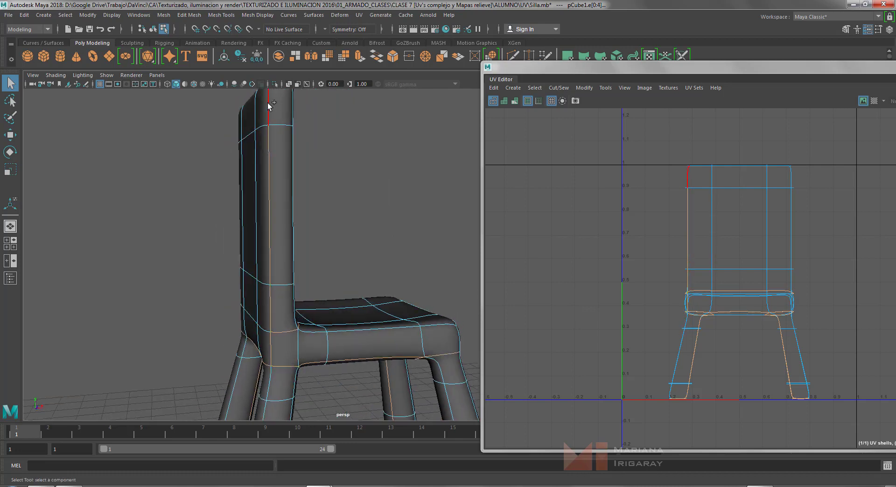
alt+drag(275, 107, 360, 160)
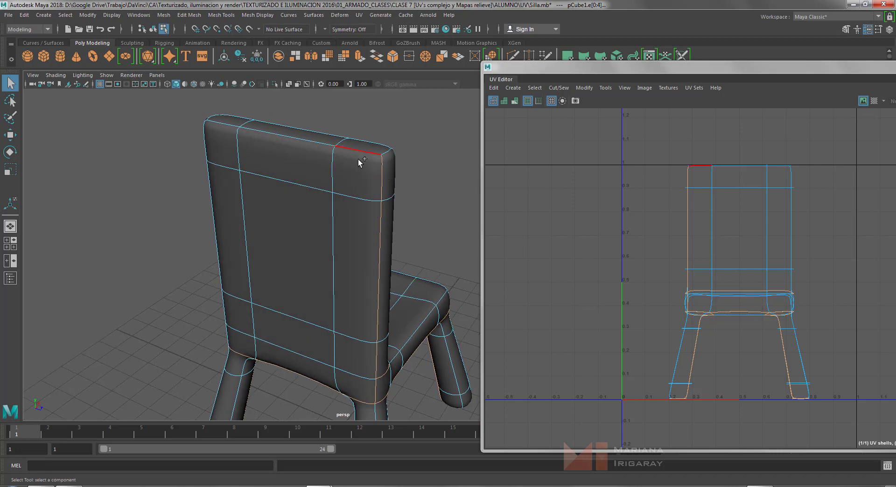
shift+click(359, 152)
shift+click(294, 139)
alt+drag(221, 131, 296, 168)
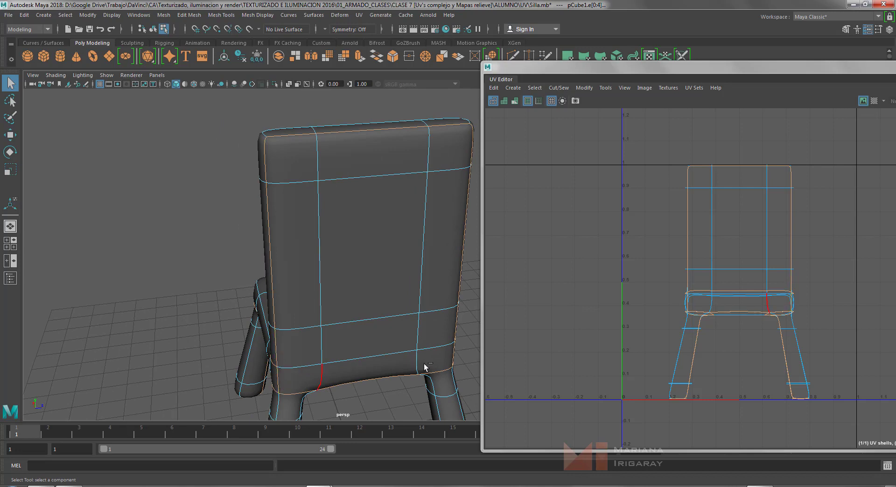
Add the upper edges along the sides and front of the seat to the selection
alt+drag(425, 364, 280, 328)
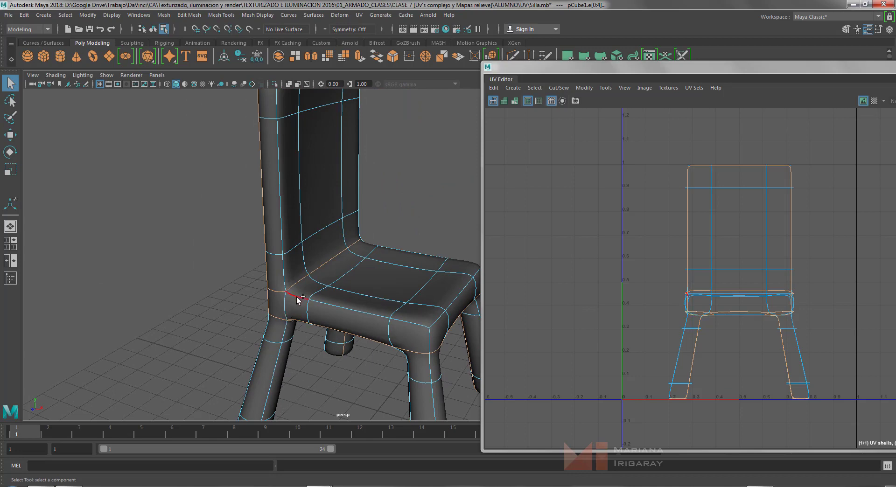
alt+drag(279, 315, 522, 309)
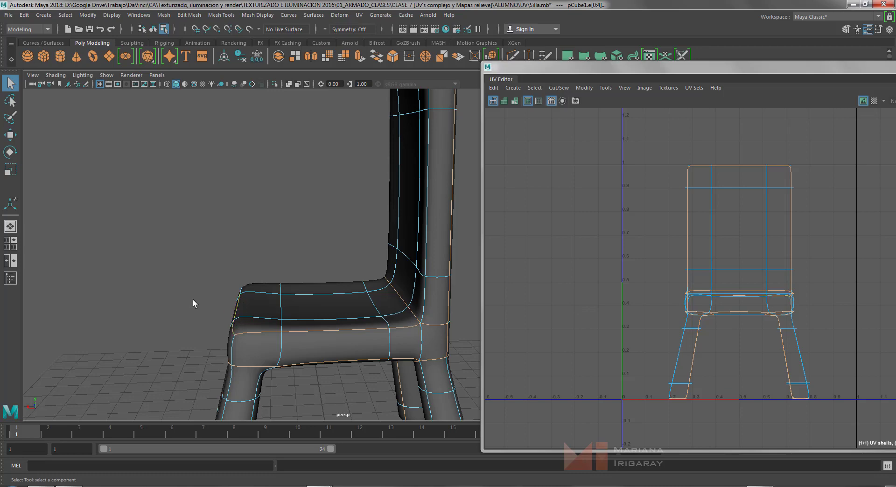
Add the remaining upper side edges and the vertical front corner edges of the seat to the selection
alt+drag(193, 300, 394, 352)
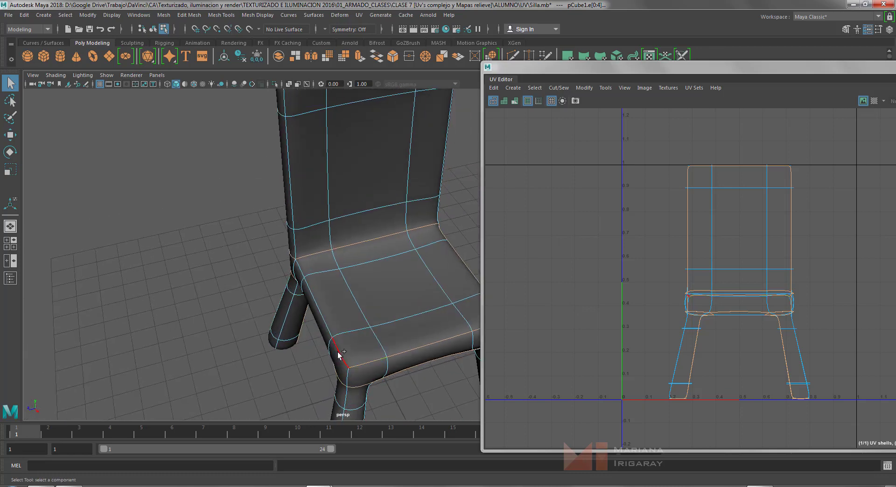
alt+middle_drag(340, 297, 311, 287)
alt+drag(333, 317, 196, 310)
alt+middle_drag(269, 310, 229, 250)
alt+drag(229, 250, 250, 279)
mouse_move(252, 283)
alt+middle_down()
mouse_move(269, 284)
mouse_move(253, 286)
alt+middle_up()
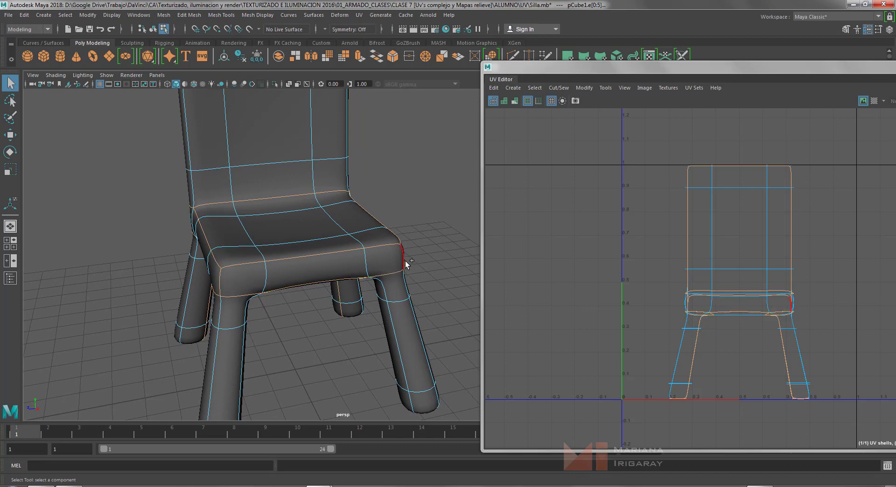
ctrl+click(229, 279)
alt+drag(374, 286, 397, 254)
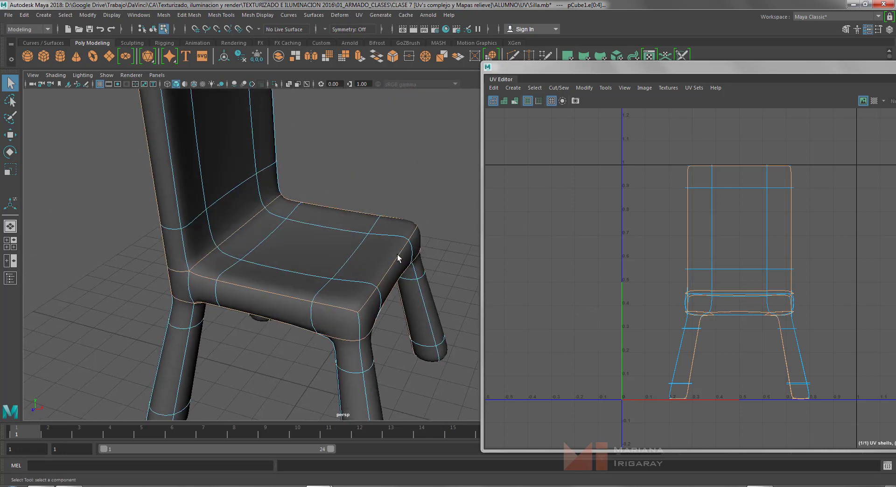
Add the rear edges across the base of the backrest to the selection, closing the loop around it
alt+drag(188, 284, 274, 287)
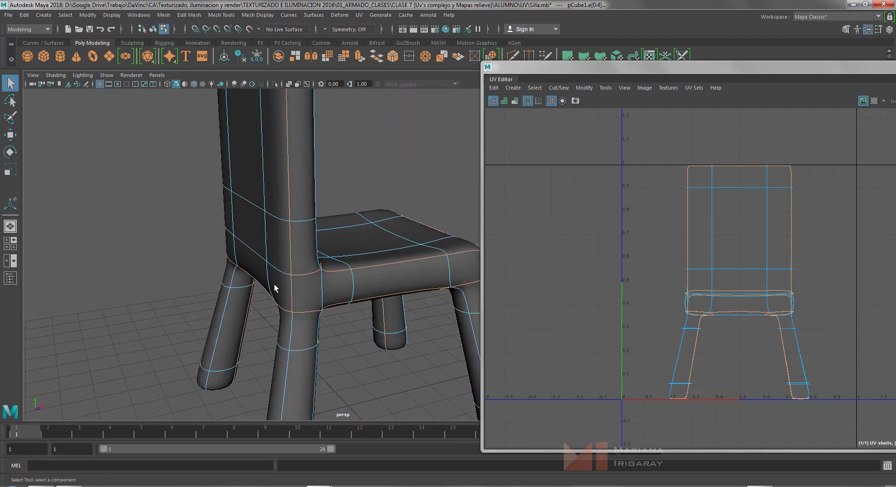
alt+drag(175, 291, 314, 266)
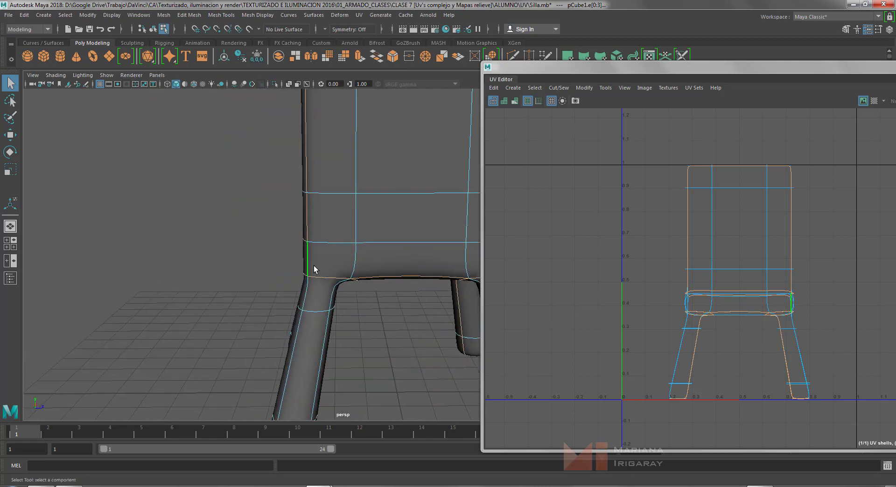
alt+drag(266, 302, 298, 256)
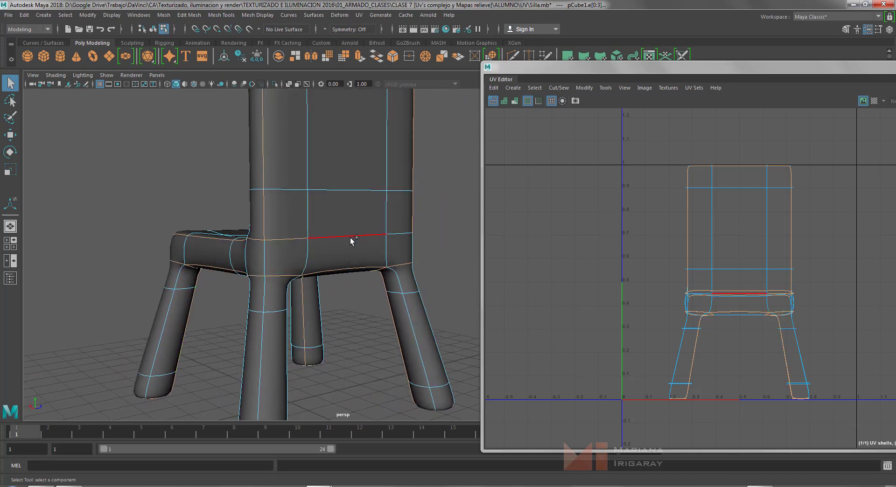
alt+drag(351, 296, 293, 276)
click(312, 267)
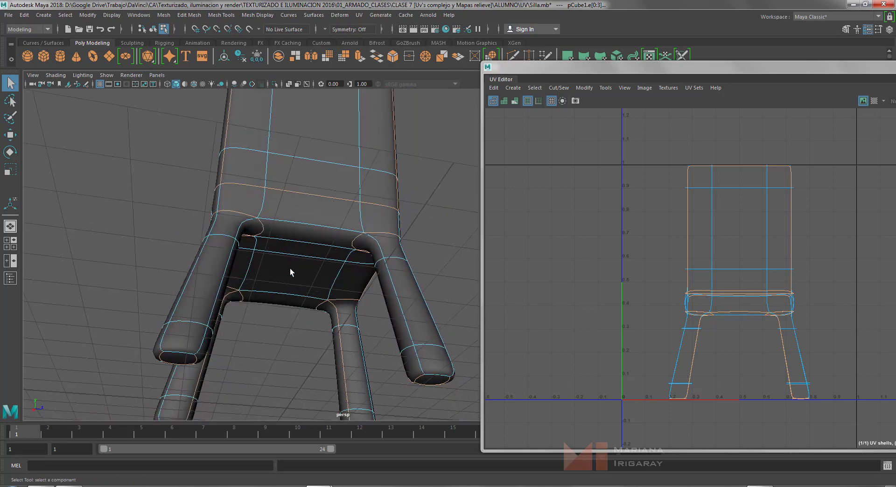
Add the short vertical rear corner edges between the backrest base and the rear leg joints to the selection
alt+drag(226, 278, 297, 290)
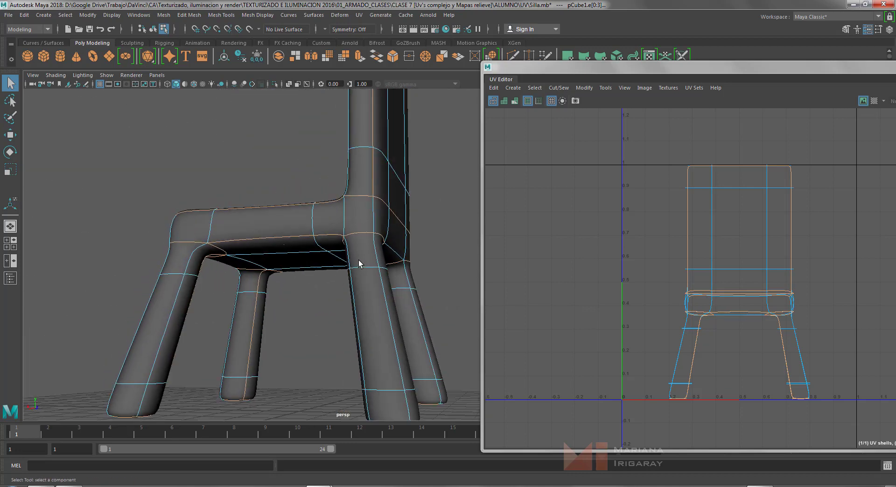
click(373, 216)
alt+drag(400, 225, 379, 242)
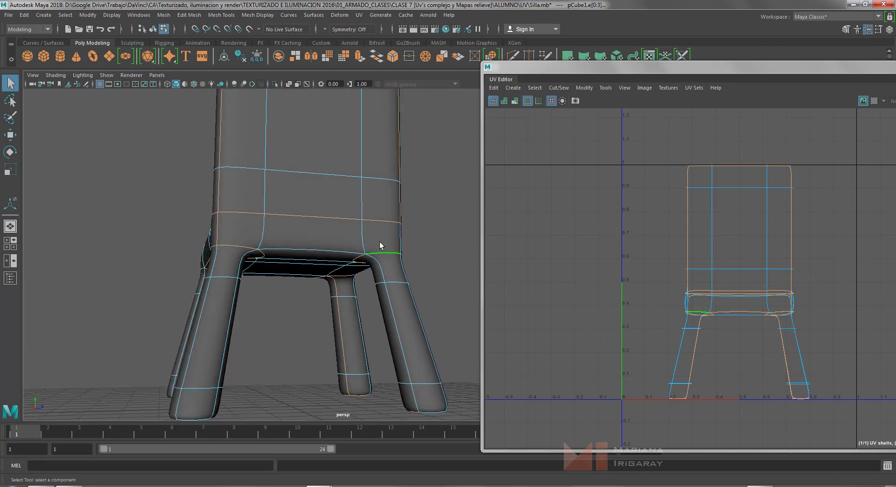
shift+click(402, 240)
Remove the vertical front corner edges and the upper side and front edges of the seat from the selection
alt+drag(304, 279, 427, 286)
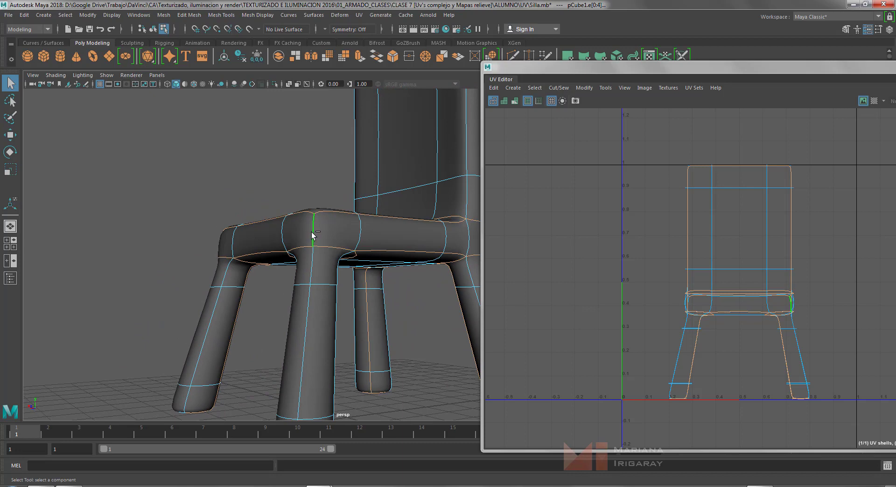
alt+drag(270, 247, 275, 250)
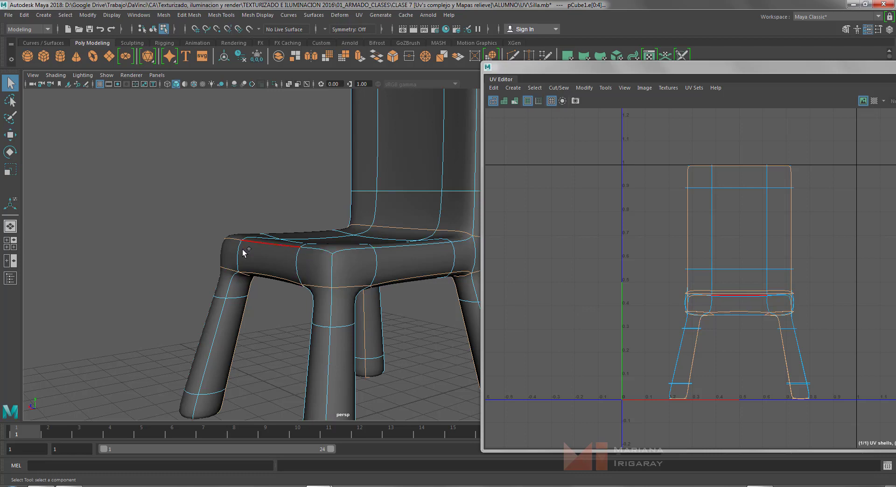
alt+drag(290, 251, 310, 260)
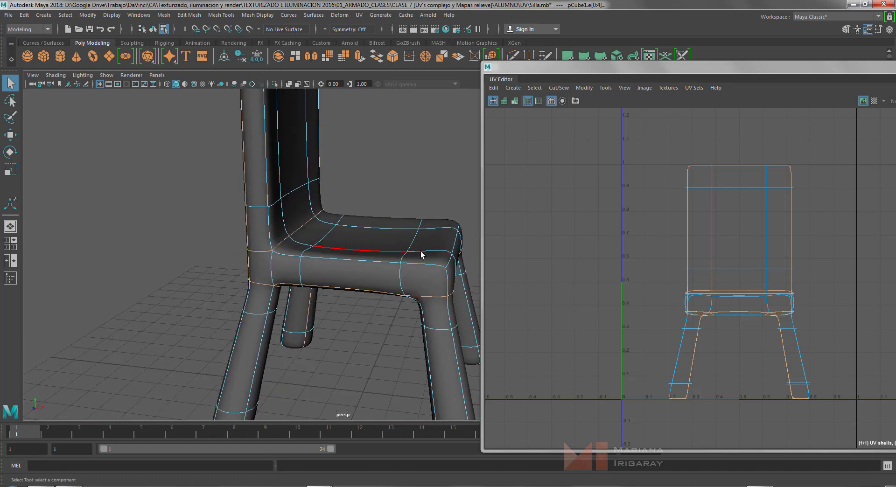
Check the selected seam edges on the chair's underside, front, back and sides
alt+drag(396, 254, 375, 253)
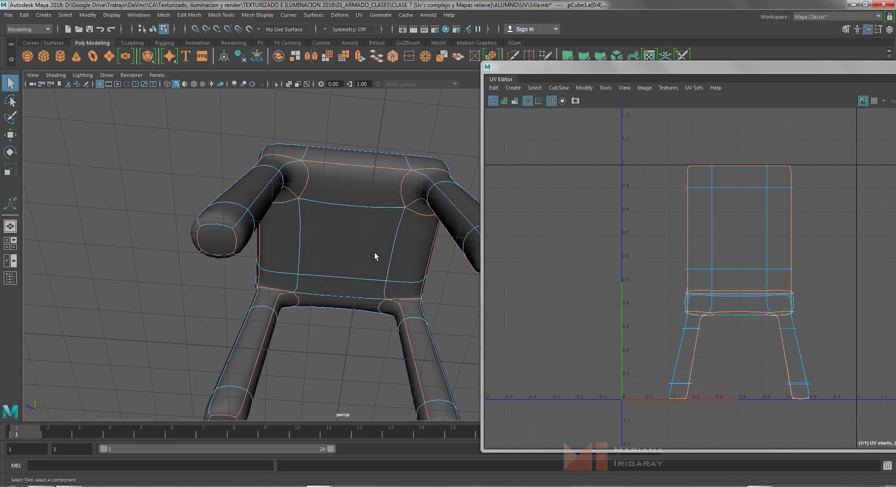
alt+drag(333, 282, 328, 330)
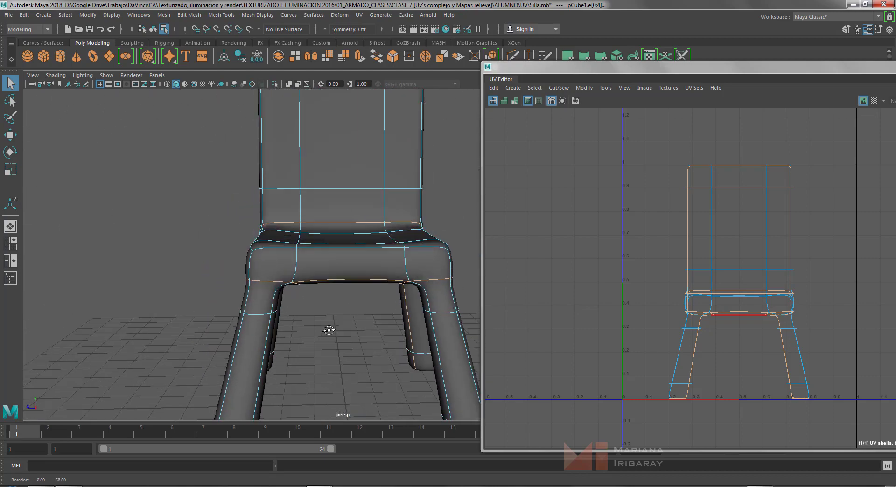
alt+middle_drag(352, 306, 282, 292)
alt+drag(282, 292, 321, 279)
scroll(323, 276, down, 4)
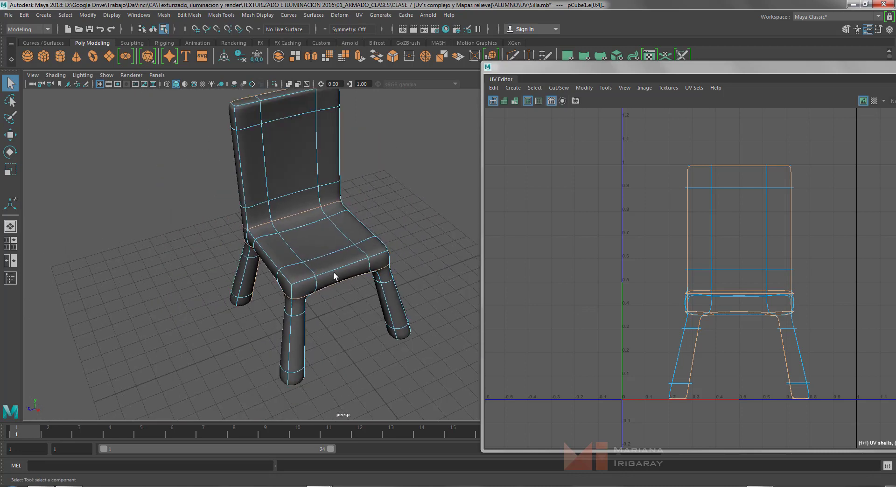
alt+middle_drag(367, 268, 353, 296)
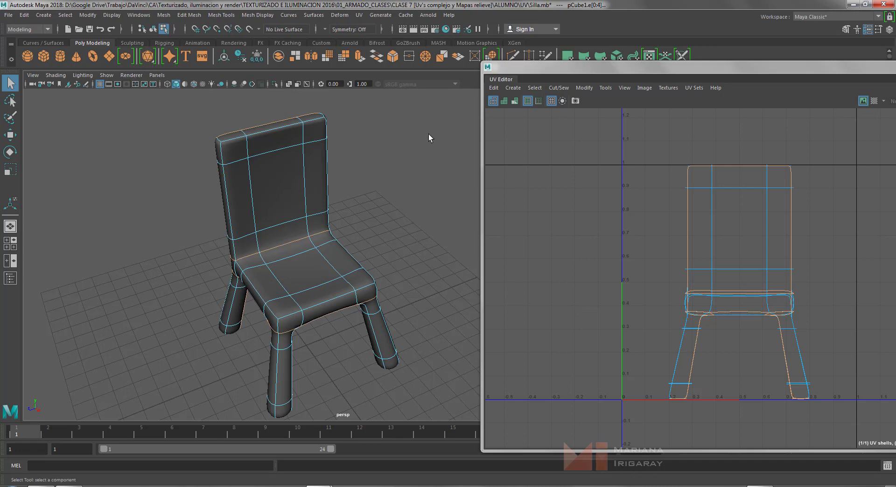
alt+drag(340, 311, 253, 246)
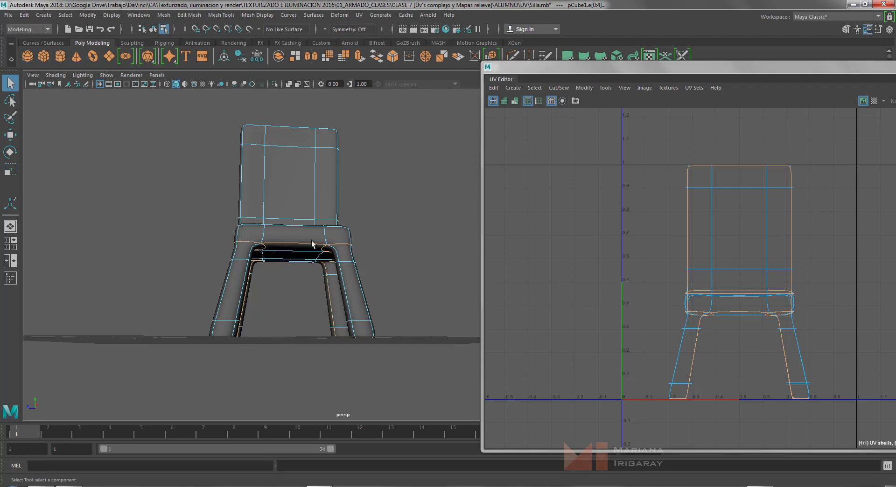
alt+drag(270, 250, 300, 261)
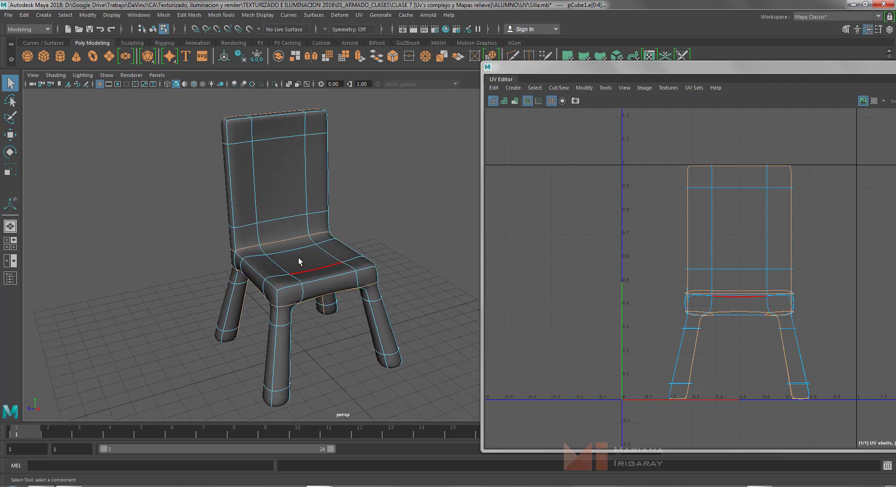
alt+drag(299, 262, 317, 297)
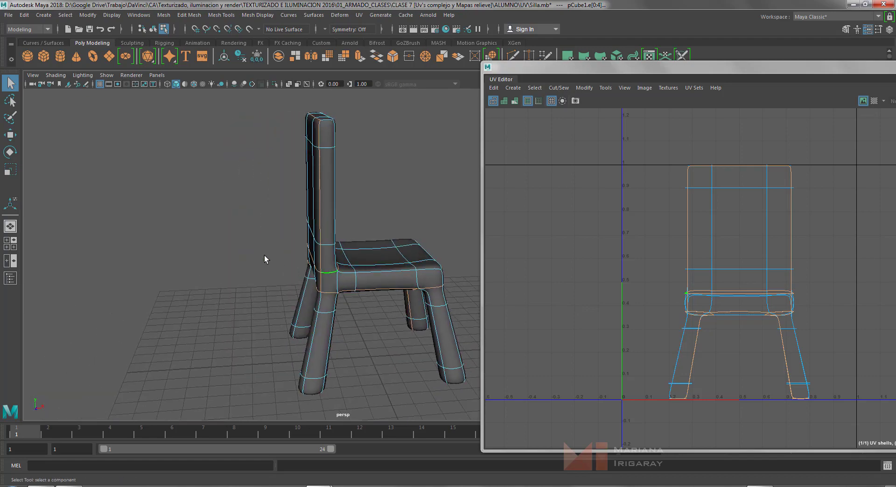
alt+drag(204, 254, 253, 255)
alt+drag(346, 275, 243, 301)
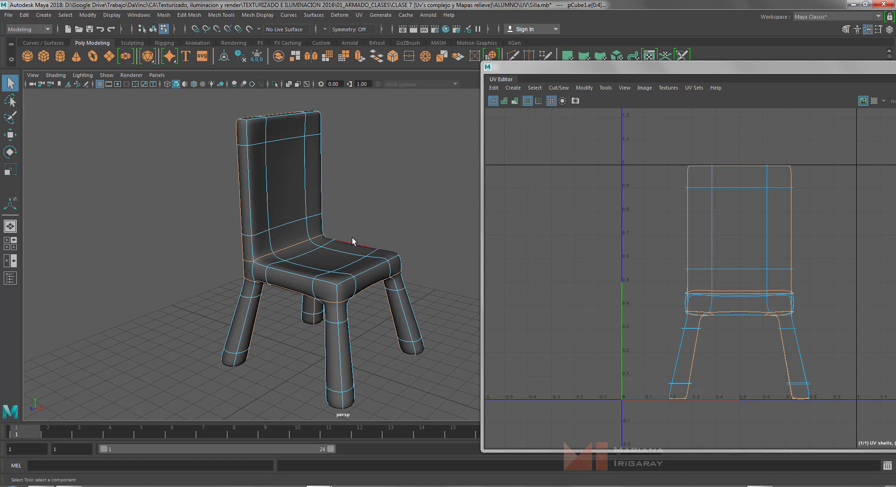
click(493, 88)
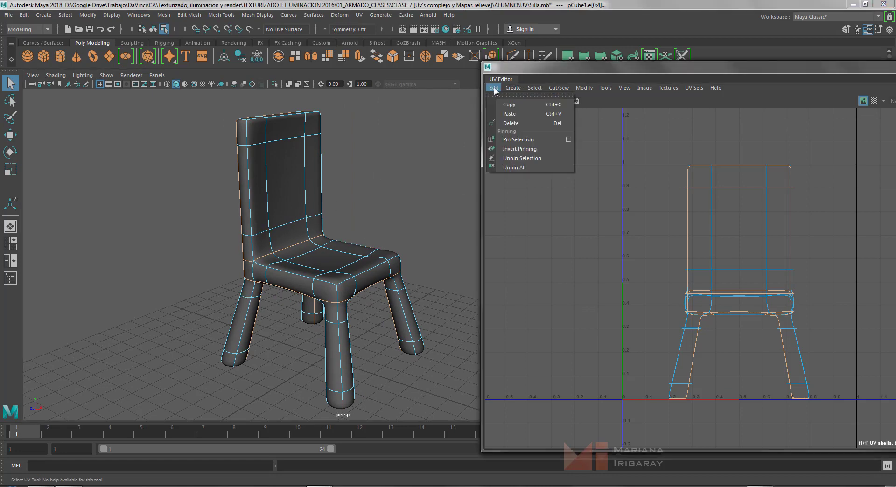
mouse_move(558, 87)
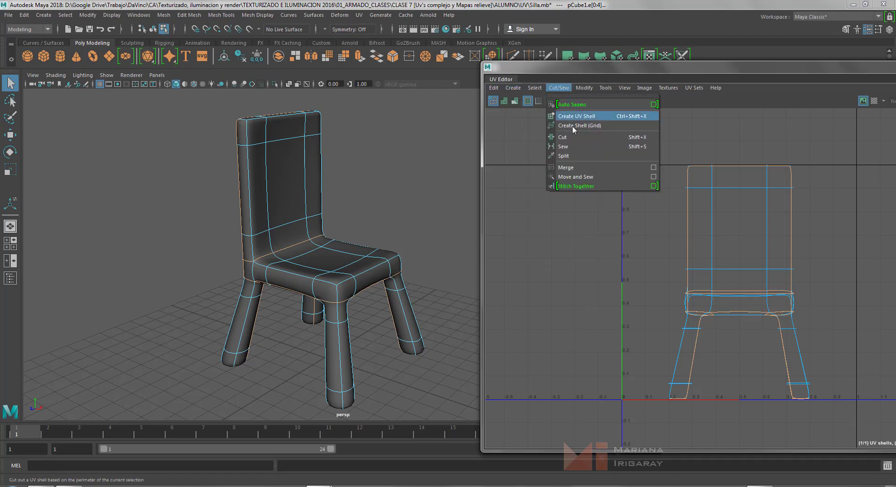
mouse_move(625, 88)
click(658, 66)
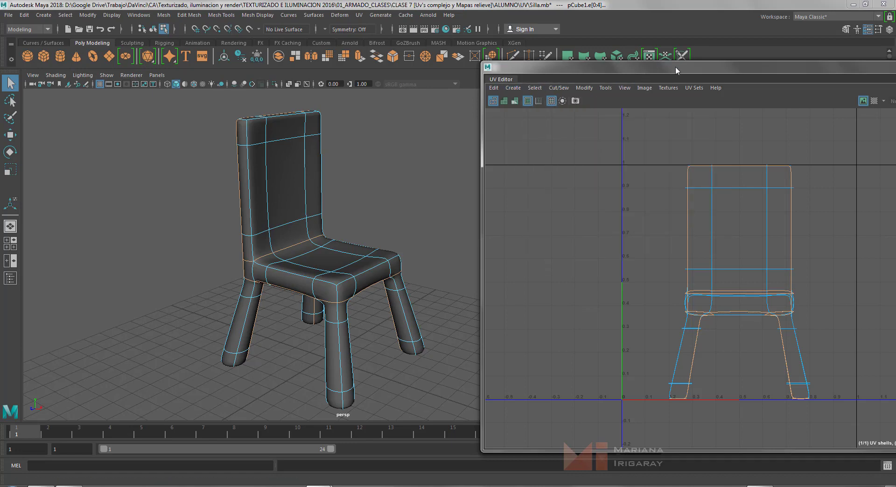
Reposition the UV Editor so its toolkit is fully accessible and cut the UVs along the selected seam edges
drag(676, 66, 351, 40)
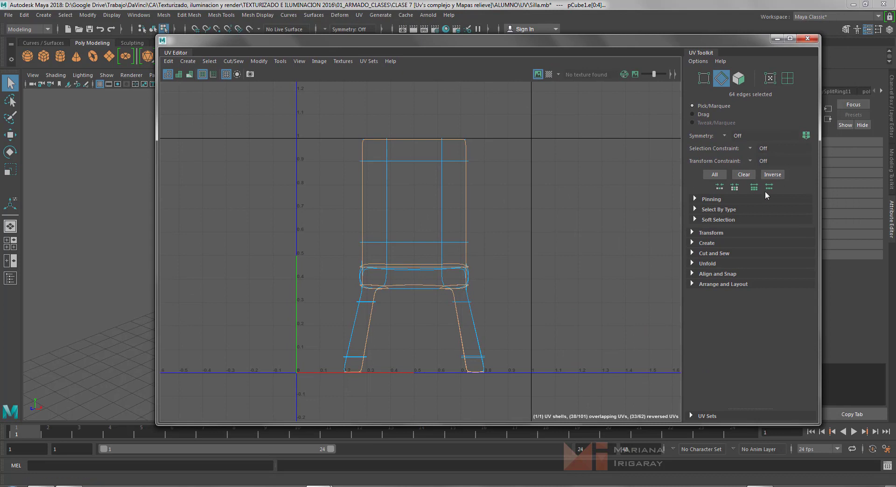
click(693, 253)
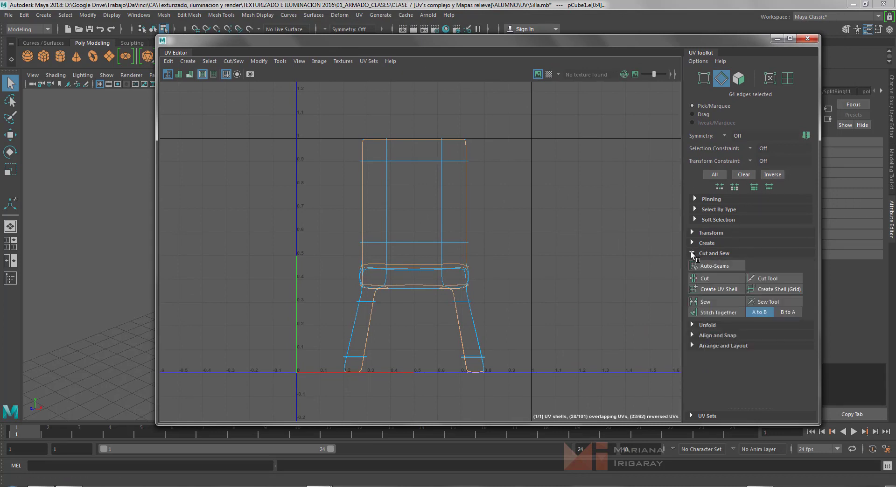
click(716, 279)
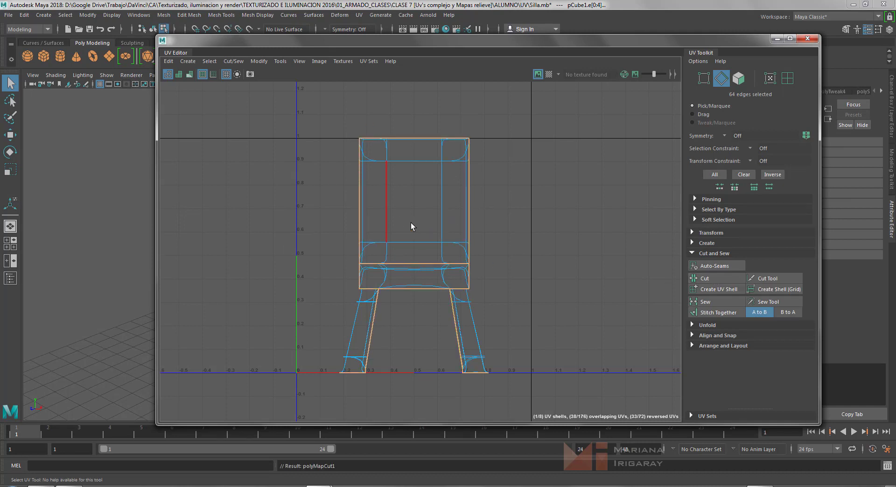
Switch to UV Shell selection and move the two overlapping backrest shells horizontally apart, one to each side of the chair layout
click(598, 255)
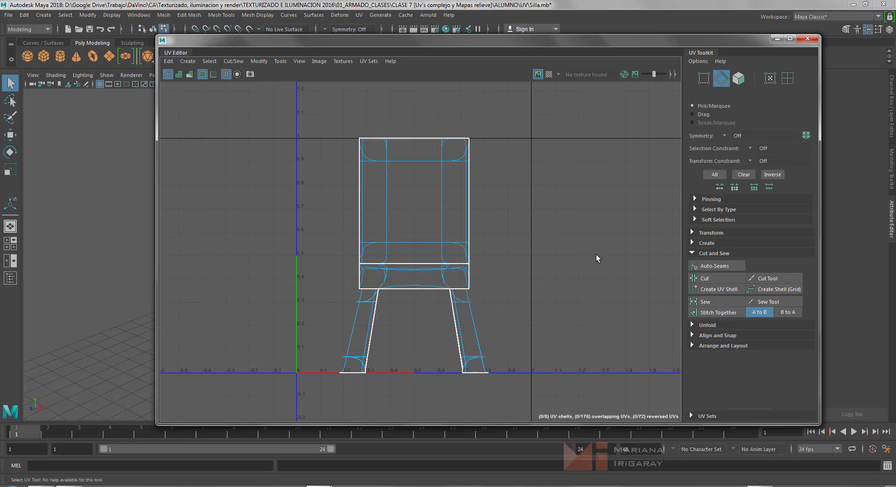
right_click(411, 209)
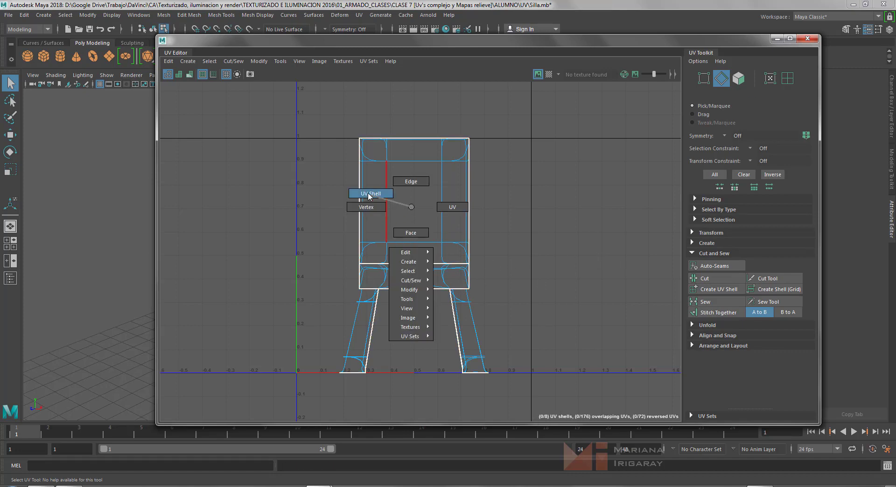
click(368, 194)
click(411, 214)
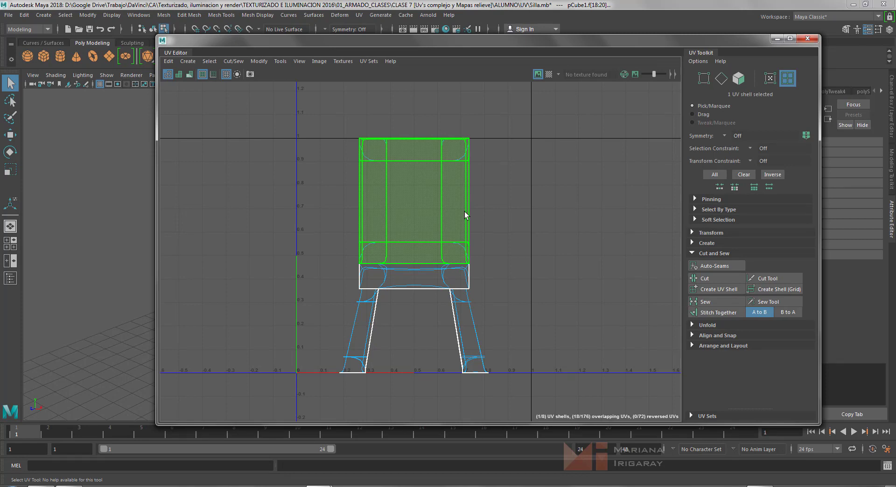
key(w)
drag(483, 201, 329, 203)
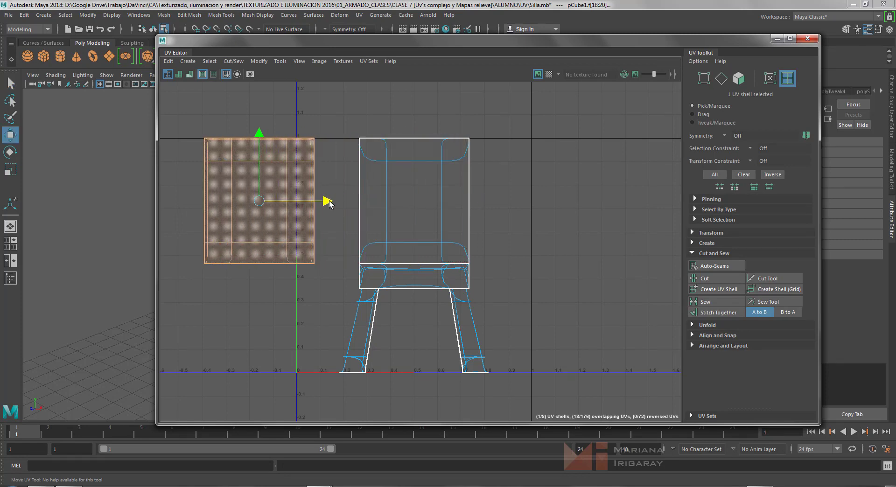
click(430, 206)
drag(487, 201, 621, 201)
Move the two overlapping seat shells up between the backrest shells, placing one above the other
click(419, 277)
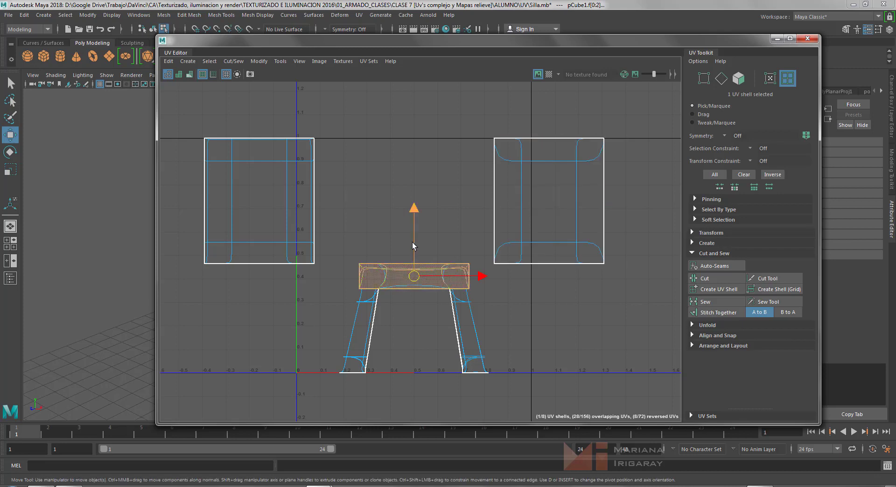
drag(414, 246, 414, 182)
click(417, 272)
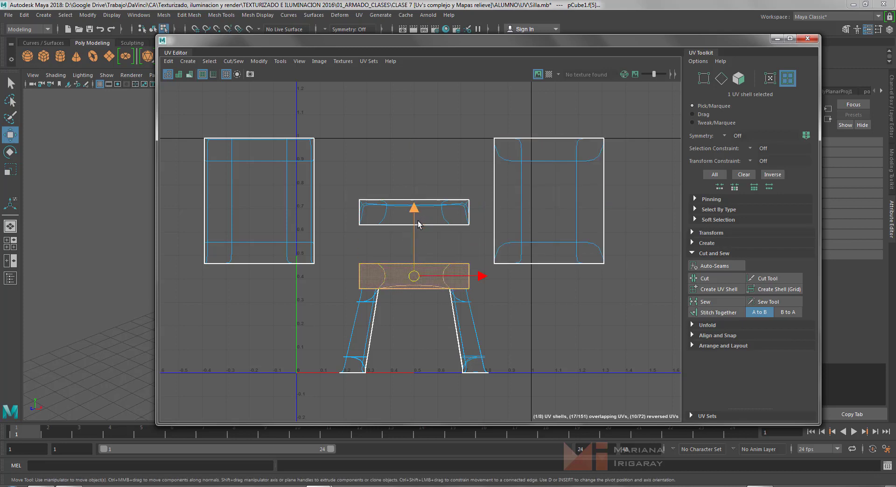
drag(417, 223, 419, 96)
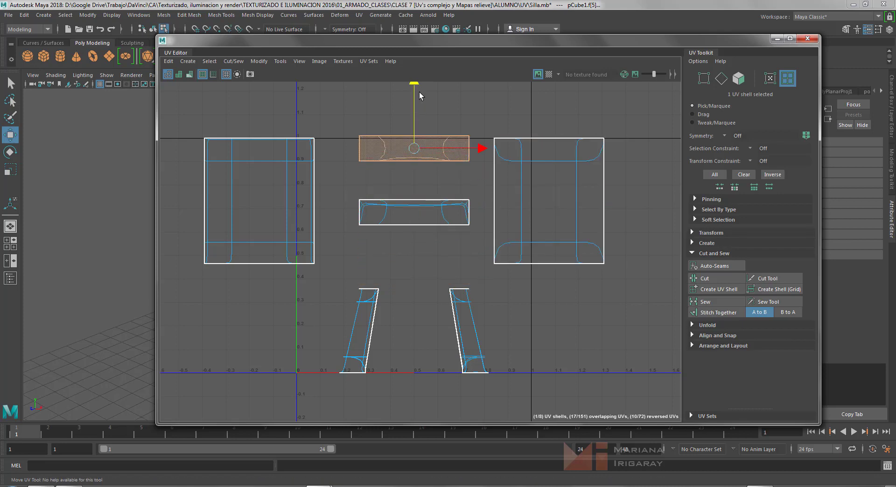
Separate the overlapping leg shells horizontally so all four stand apart, and clear the selection
click(469, 329)
drag(550, 333, 492, 332)
click(370, 332)
drag(382, 330, 343, 331)
click(441, 320)
drag(485, 327, 530, 327)
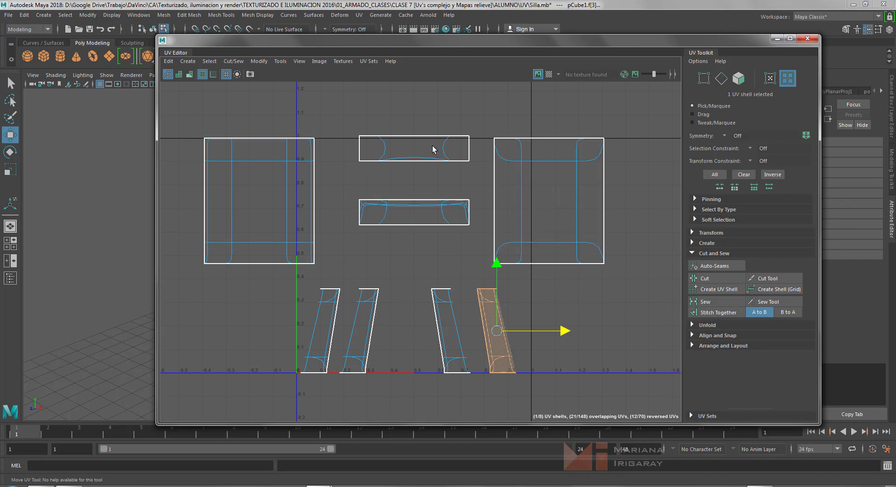
click(424, 271)
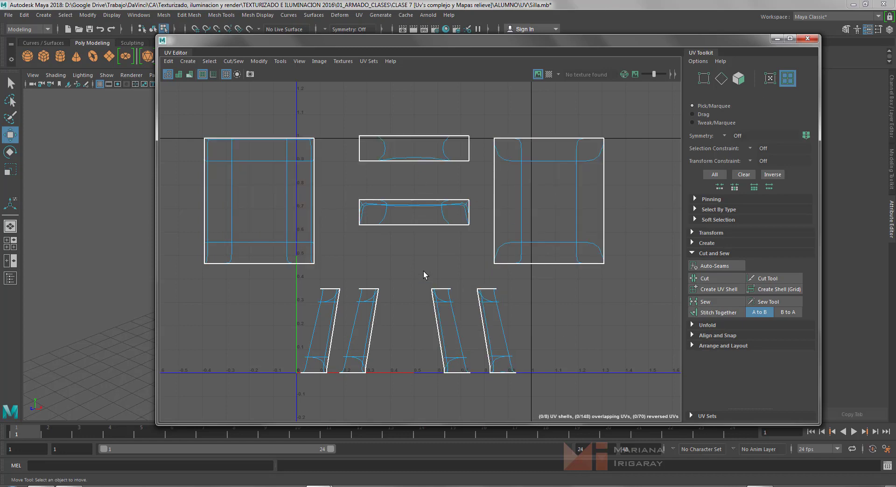
Unfold the lower of the two seat shells between the backrest shells
mouse_move(389, 272)
alt+middle_down()
mouse_move(387, 260)
mouse_move(389, 276)
alt+middle_up()
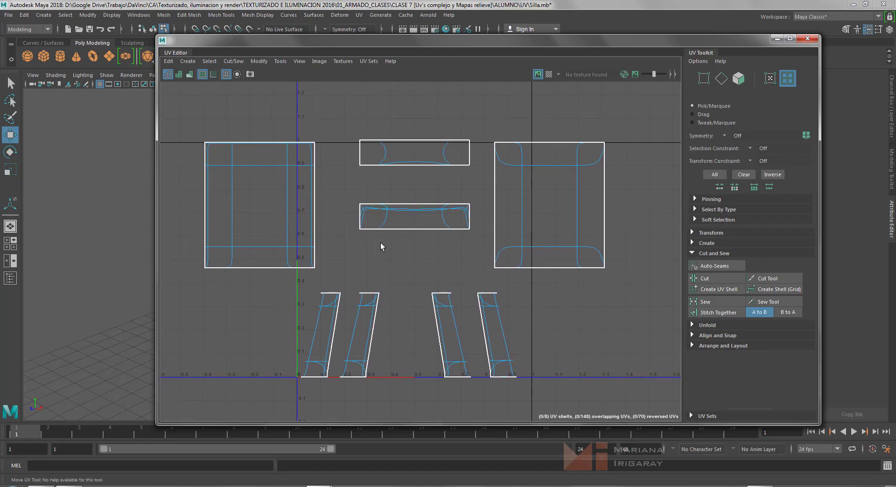
click(399, 216)
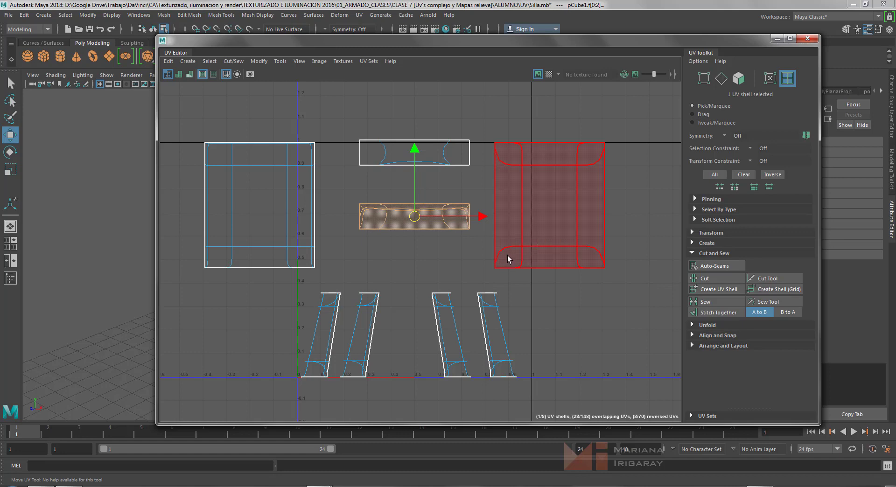
click(707, 325)
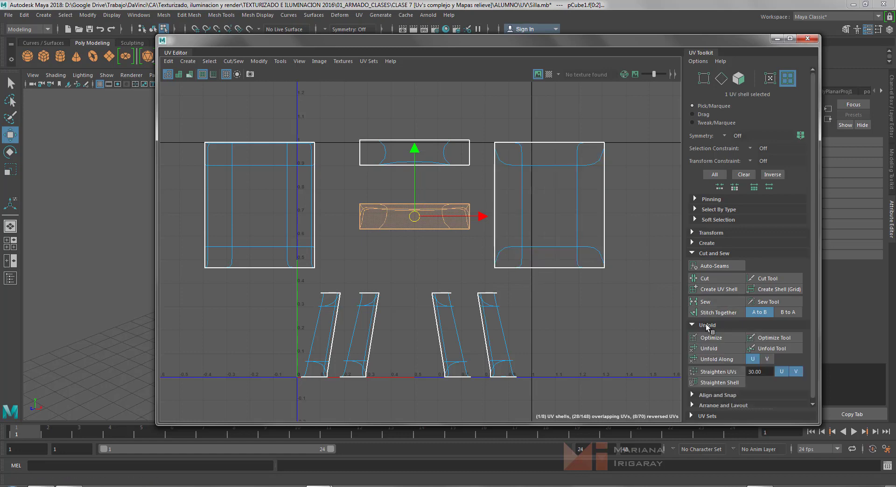
click(709, 349)
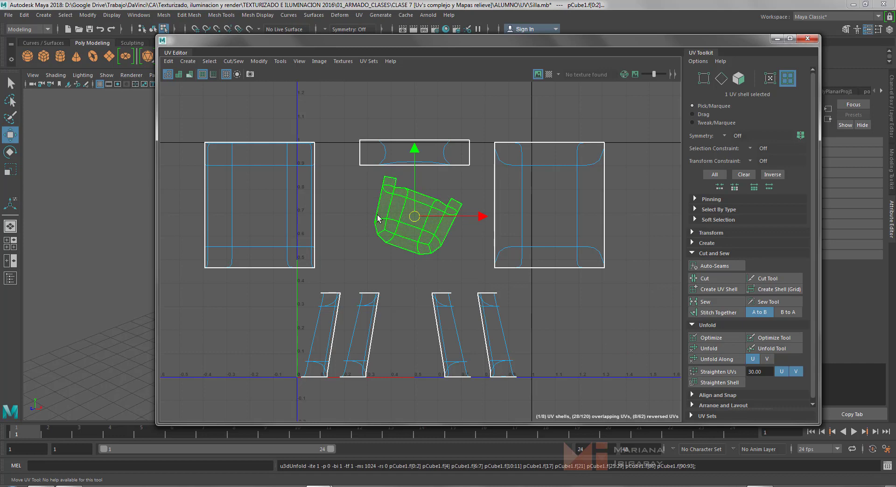
Shift the unfolded seat shell slightly left and rotate it counterclockwise until it stands upright, undoing any excess rotation
drag(481, 216, 470, 216)
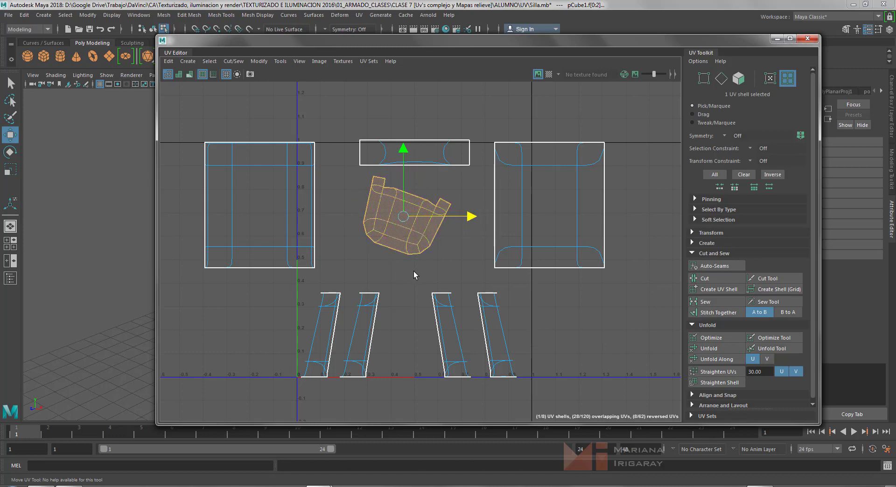
key(e)
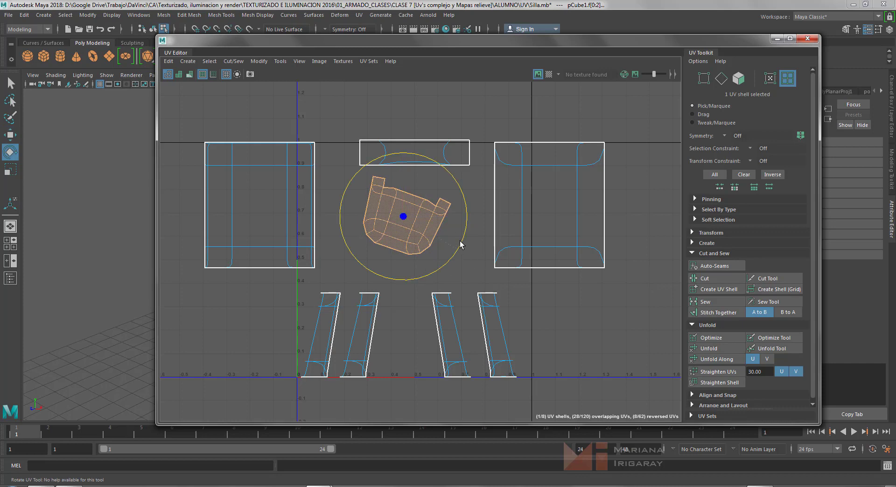
drag(459, 247, 463, 232)
key(Caps_Lock)
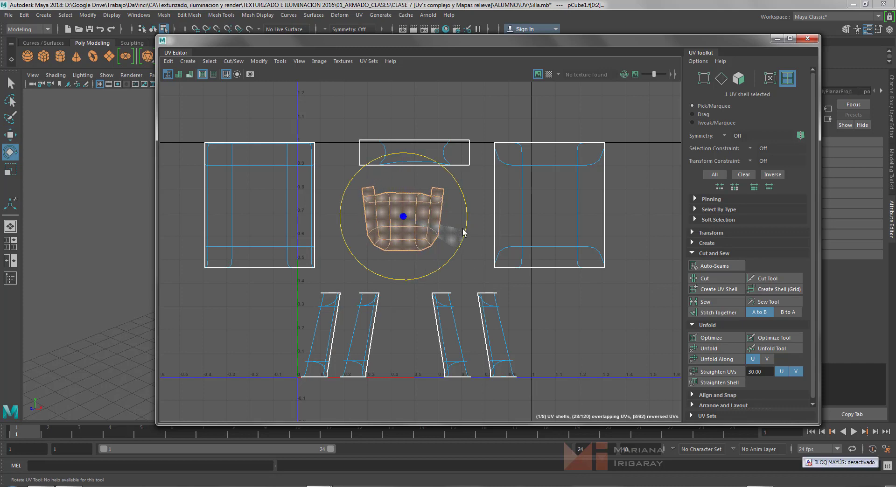
drag(463, 232, 469, 223)
key(ctrl+z)
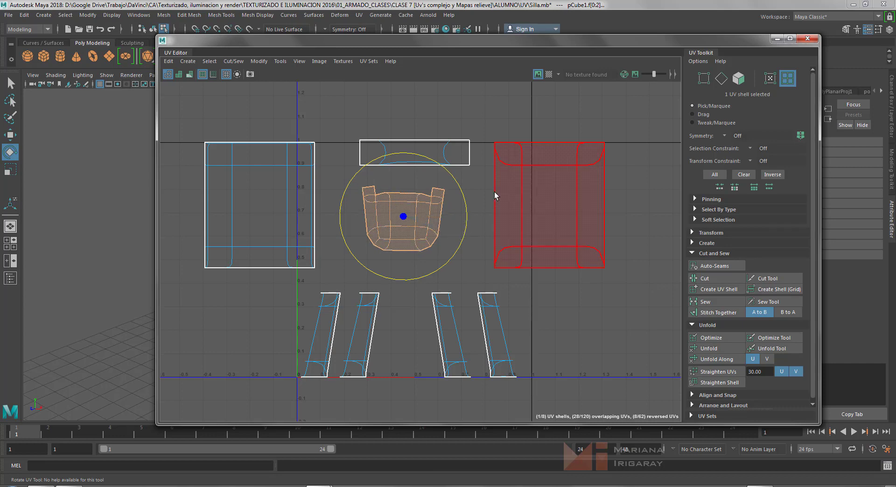
Unfold the upper seat shell and rotate it until its edges align with the UV grid
click(466, 163)
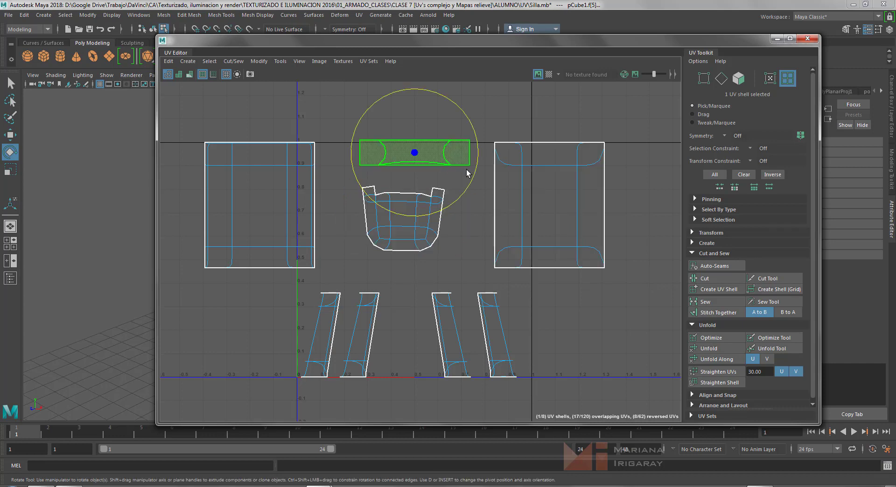
click(729, 348)
drag(475, 176, 270, 165)
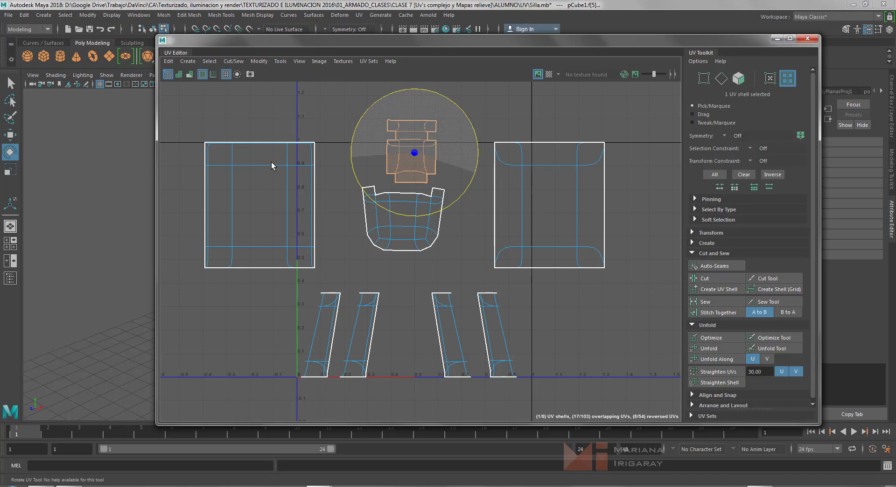
drag(273, 166, 278, 167)
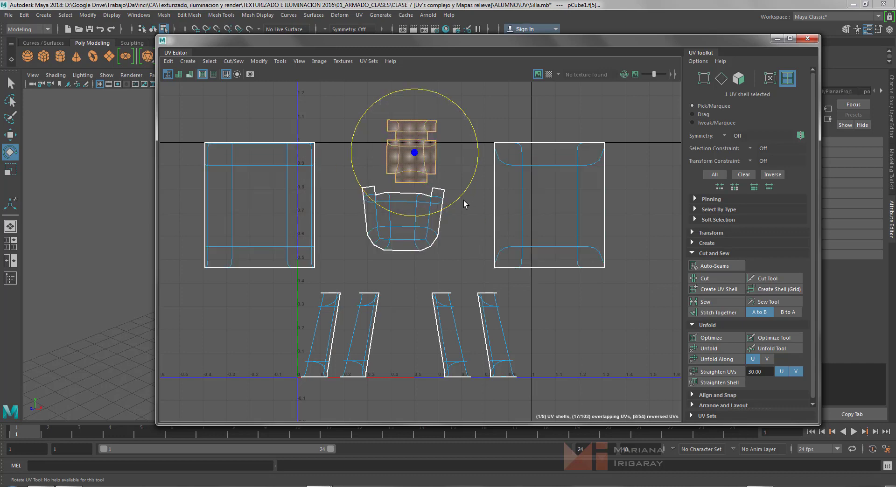
Unfold the backrest shell on the right side of the layout
click(551, 224)
click(708, 350)
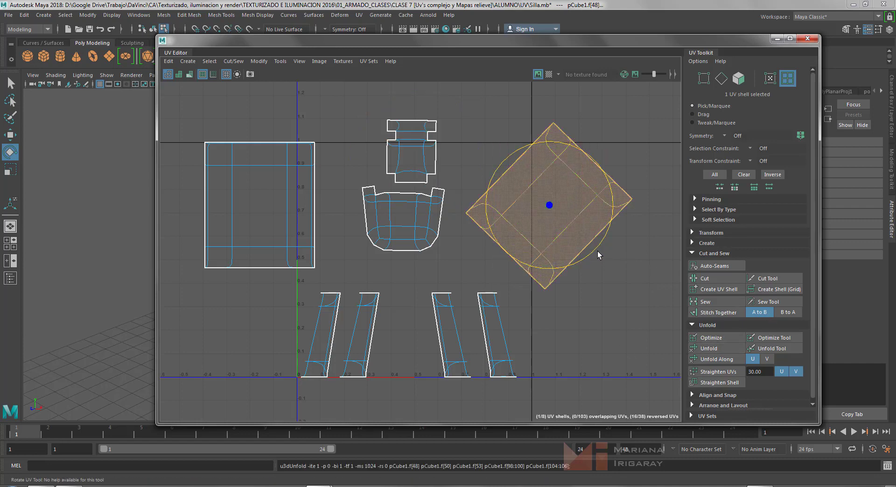
Preview the checker map over the UV layout, hide it again, and expand the UV Editor's collapsed display controls
click(549, 74)
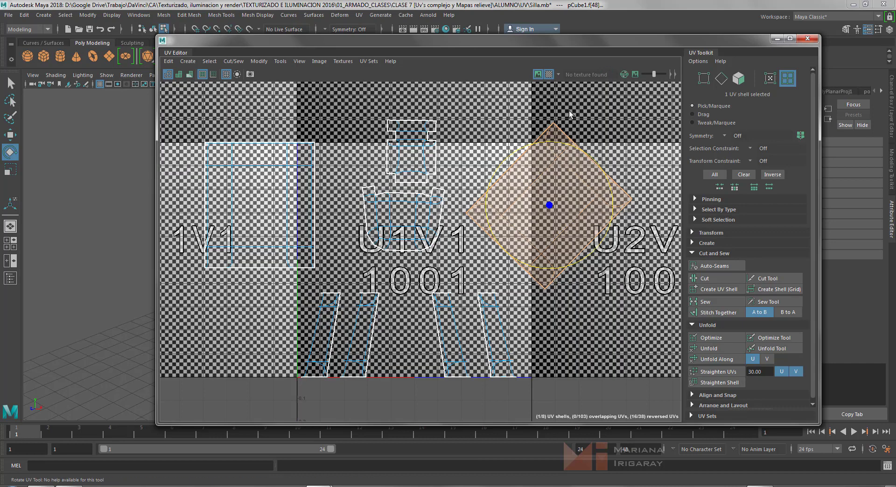
click(549, 74)
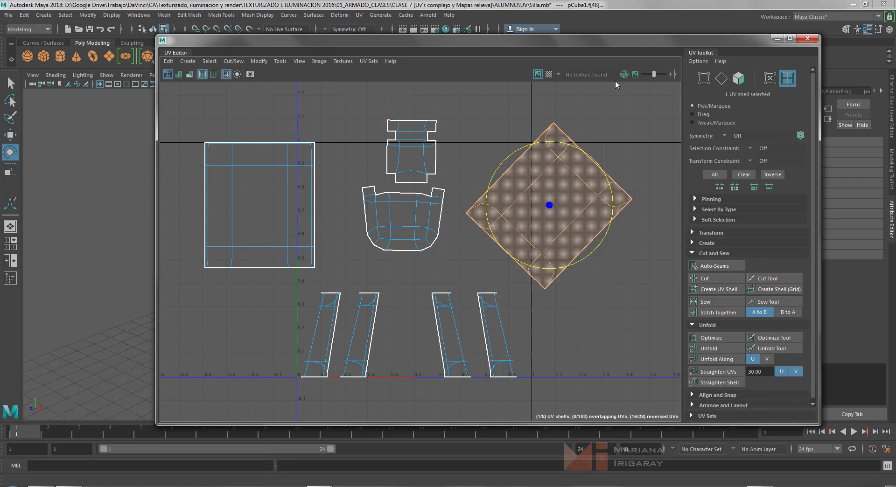
click(538, 75)
click(671, 74)
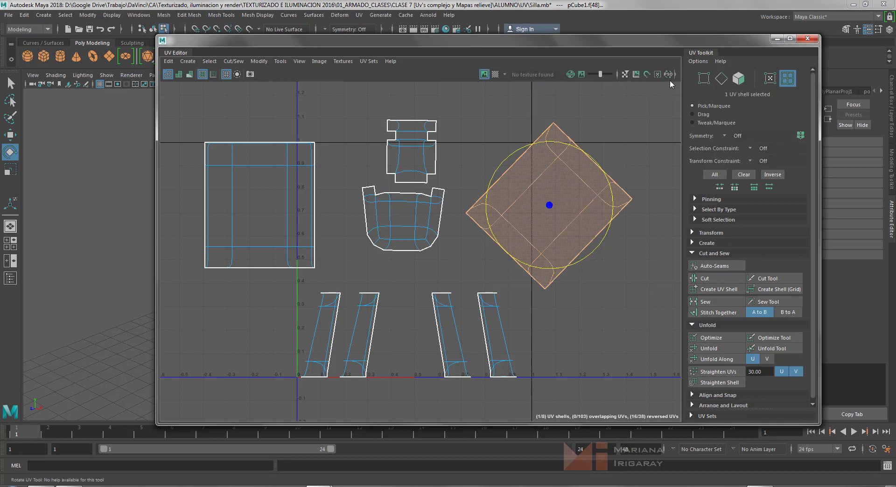
click(676, 75)
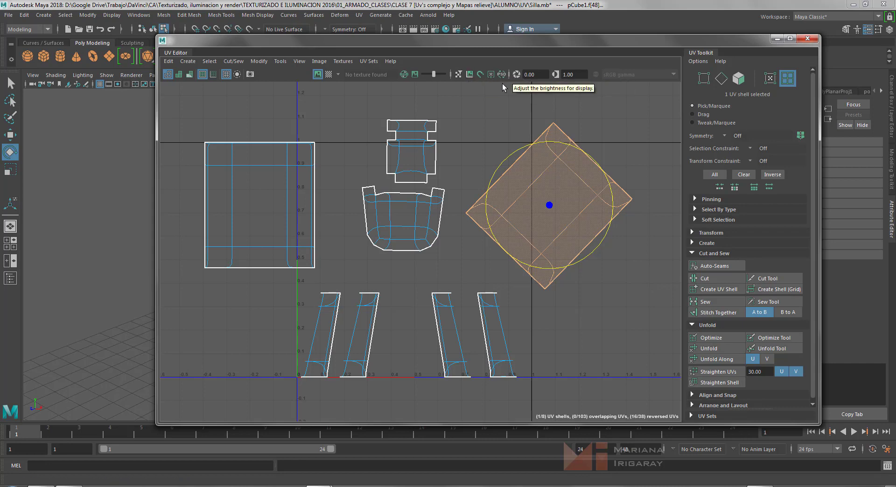
click(331, 74)
click(331, 74)
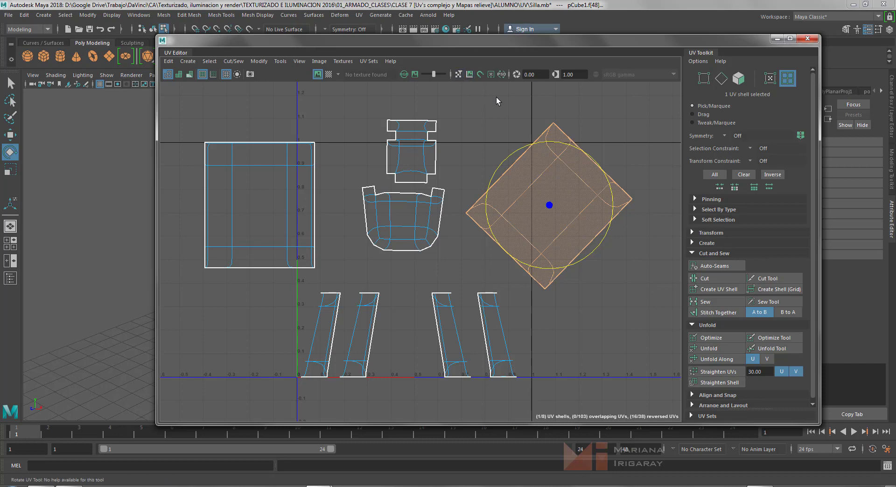
Rotate the right backrest shell upright, and unfold the four leg shells together
drag(605, 230, 616, 180)
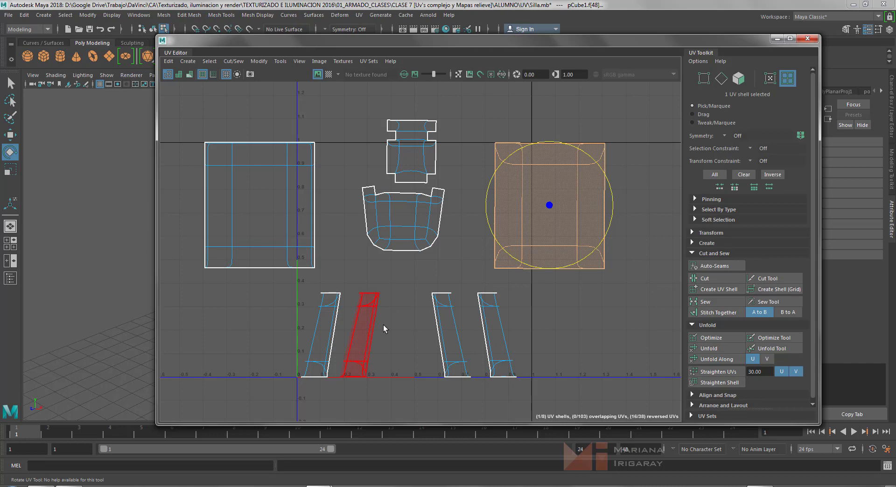
click(334, 312)
shift+click(365, 314)
shift+click(446, 314)
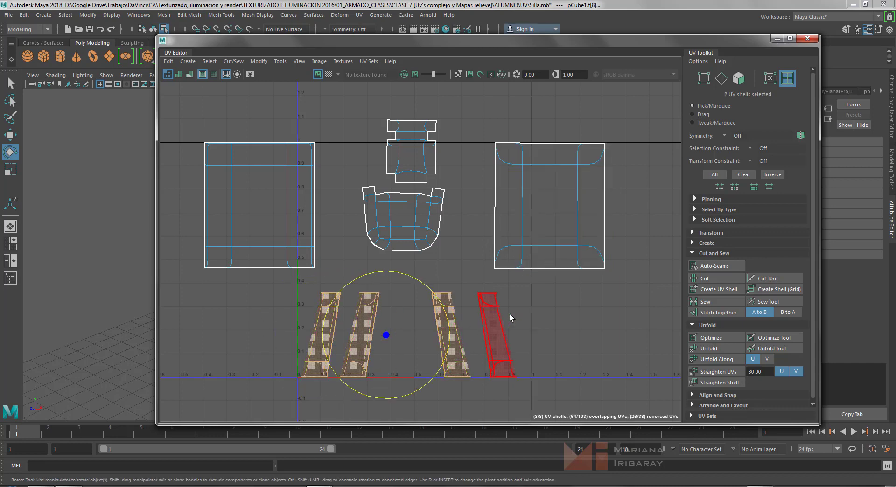
click(709, 349)
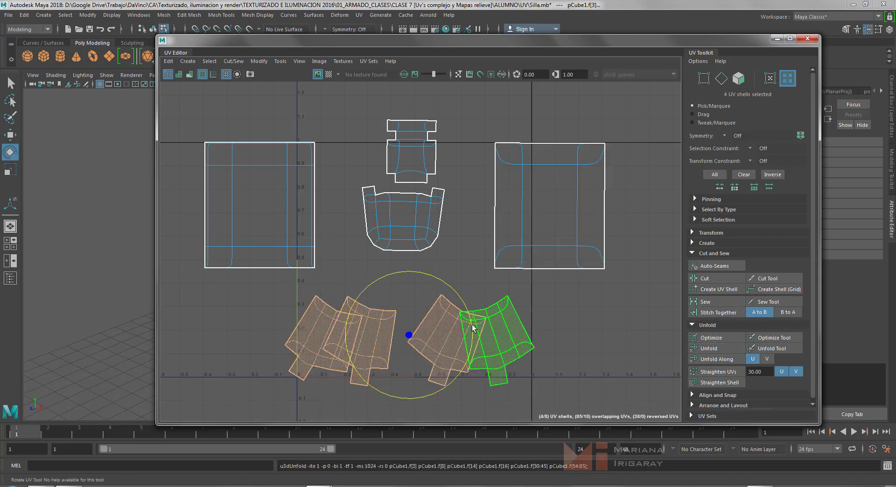
Unfold the left backrest shell and rotate it counterclockwise until it stands upright
click(237, 197)
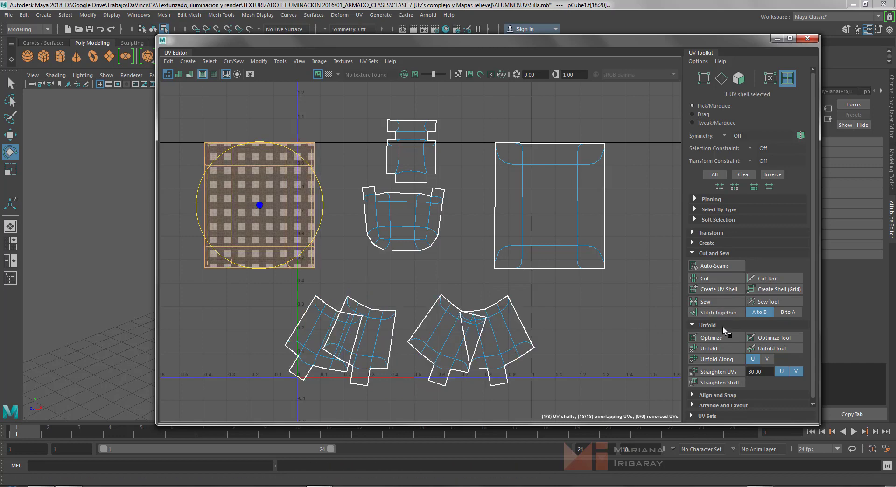
click(706, 349)
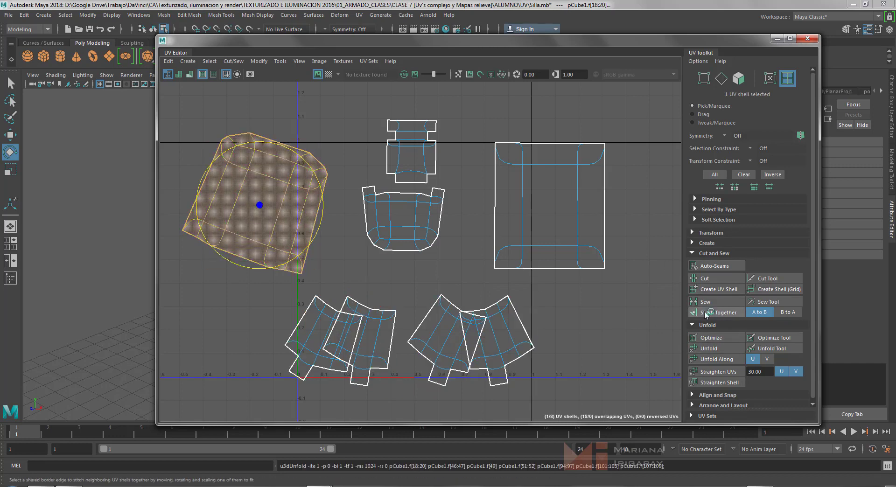
drag(316, 234, 326, 210)
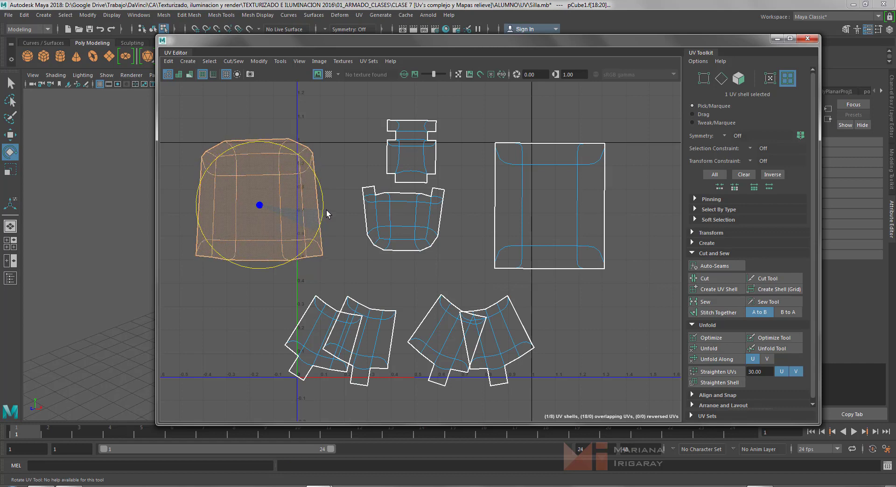
Reposition the UV Editor beside the chair model and turn on the checker map to compare texture density
drag(389, 269, 435, 133)
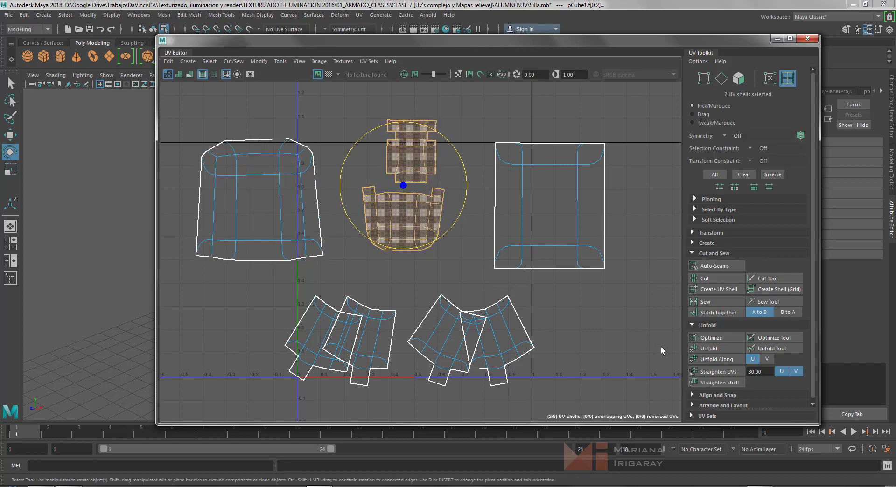
scroll(748, 330, down, 1)
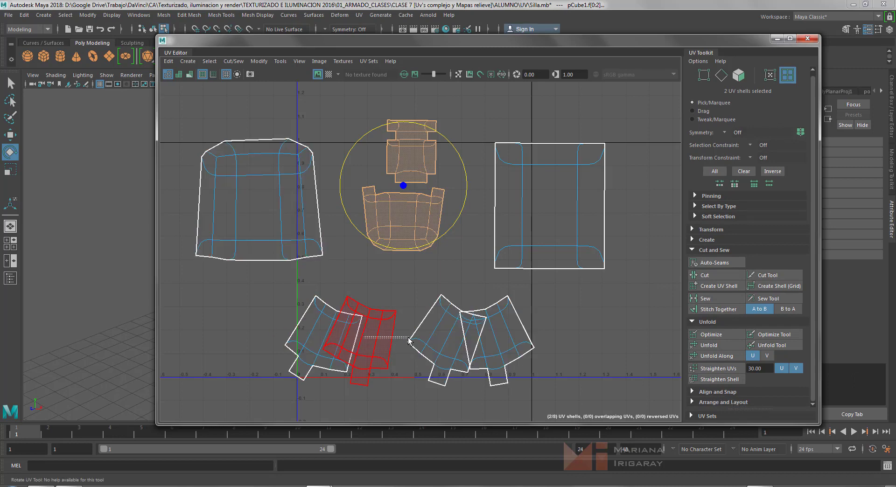
click(370, 337)
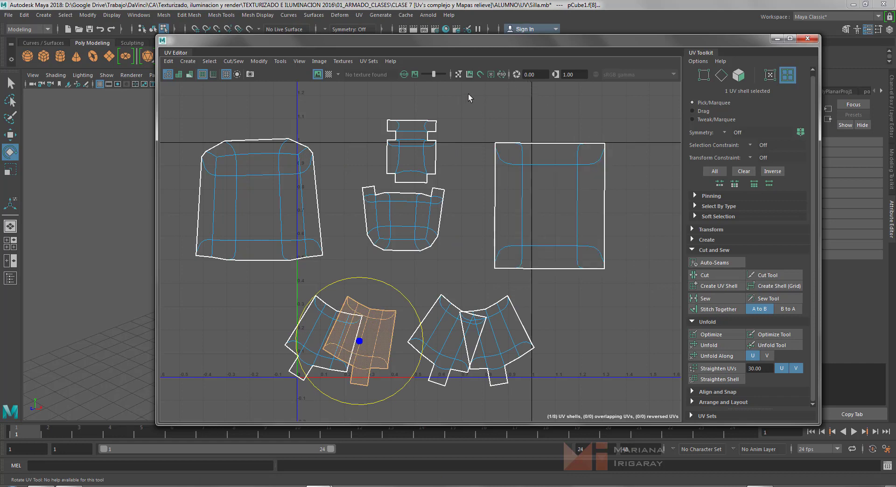
drag(319, 42, 656, 39)
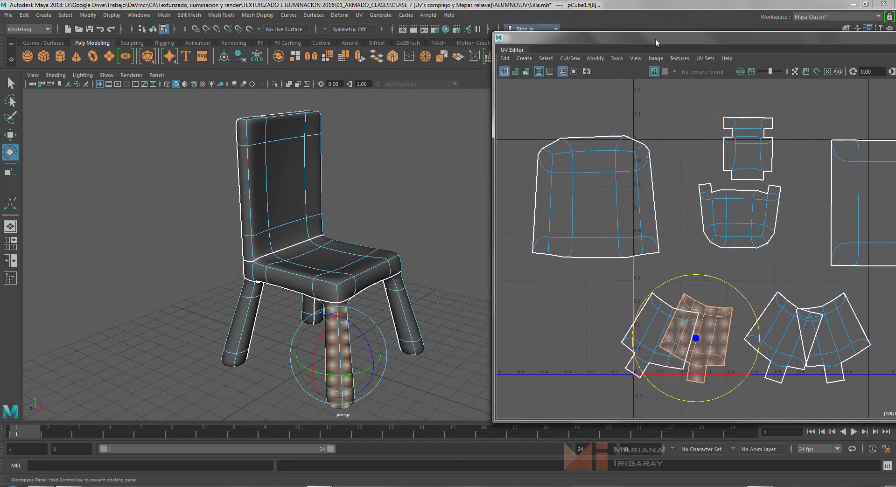
click(665, 71)
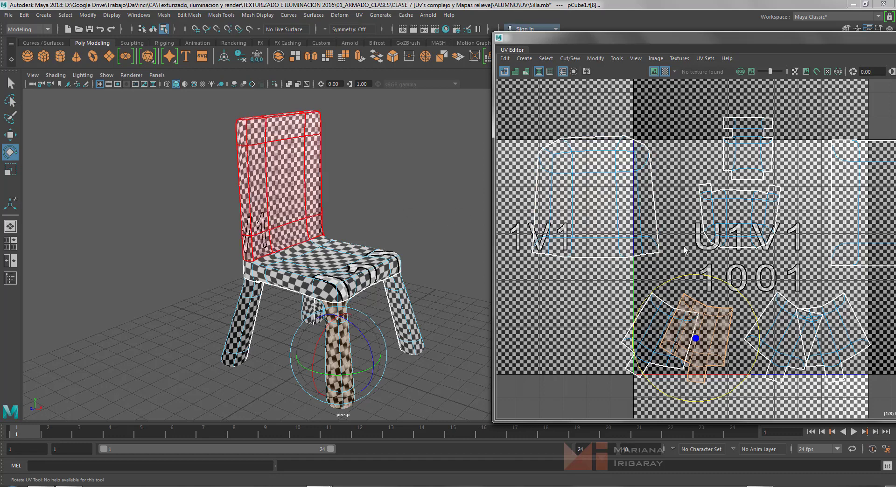
Scale the left backrest shell down uniformly to about half its size, matching its checker squares to the seat's
click(588, 223)
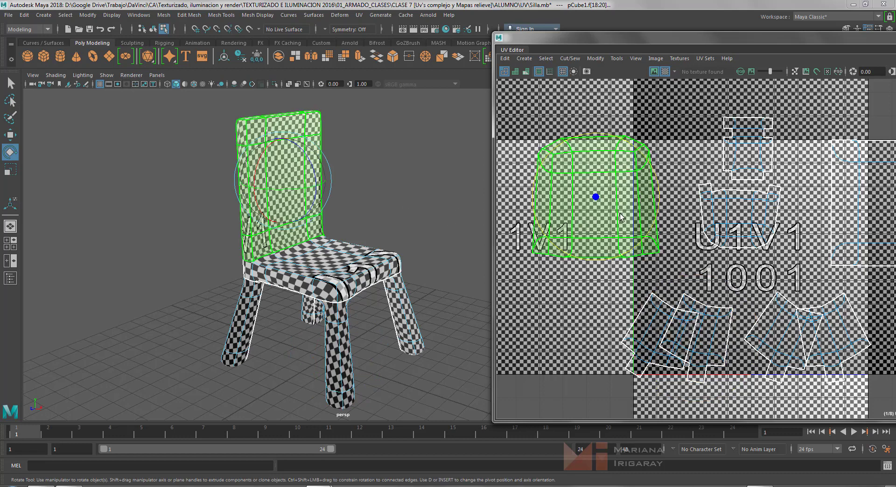
key(r)
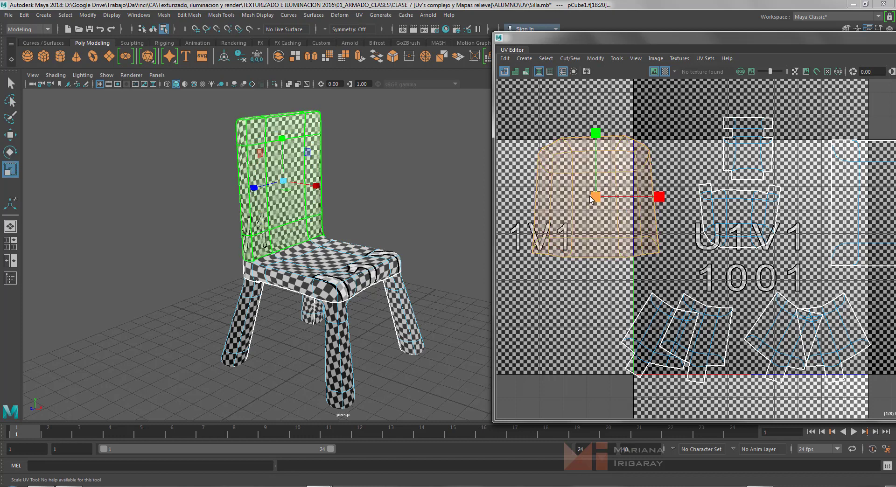
drag(596, 198, 587, 202)
middle_drag(579, 203, 562, 205)
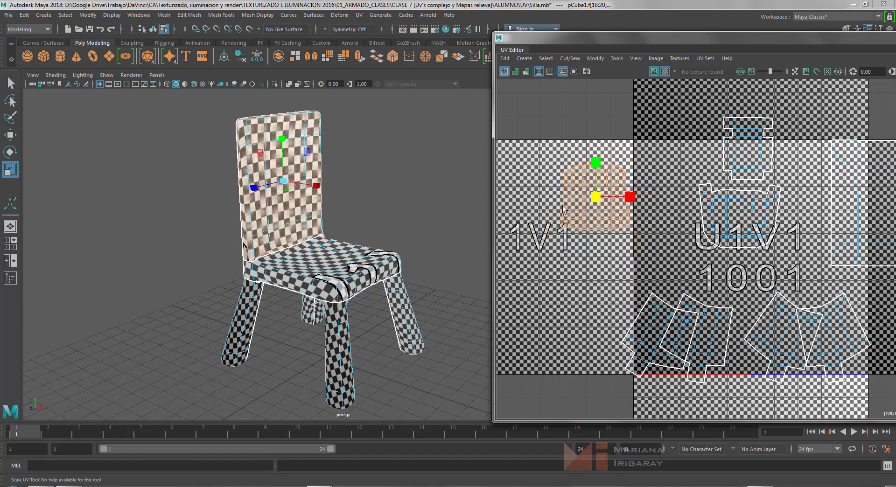
middle_drag(562, 205, 562, 205)
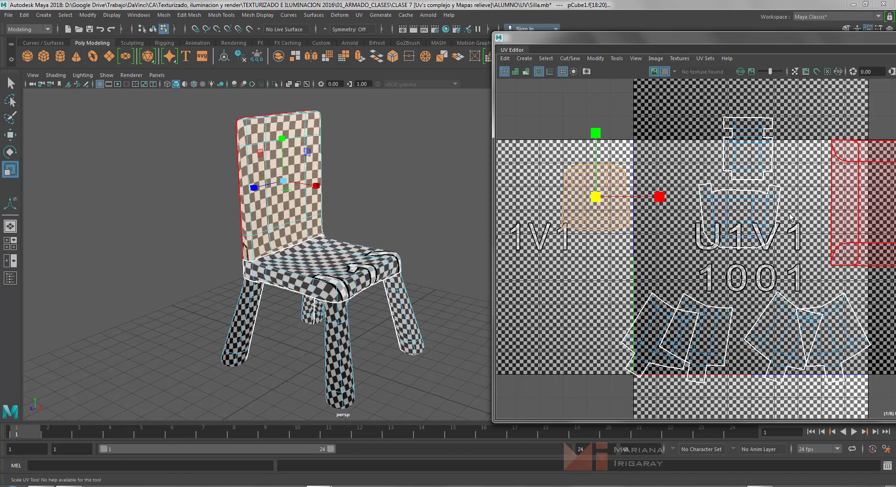
Scale the right backrest shell down uniformly to about half its size, checking the checker squares on the chair's back
click(863, 190)
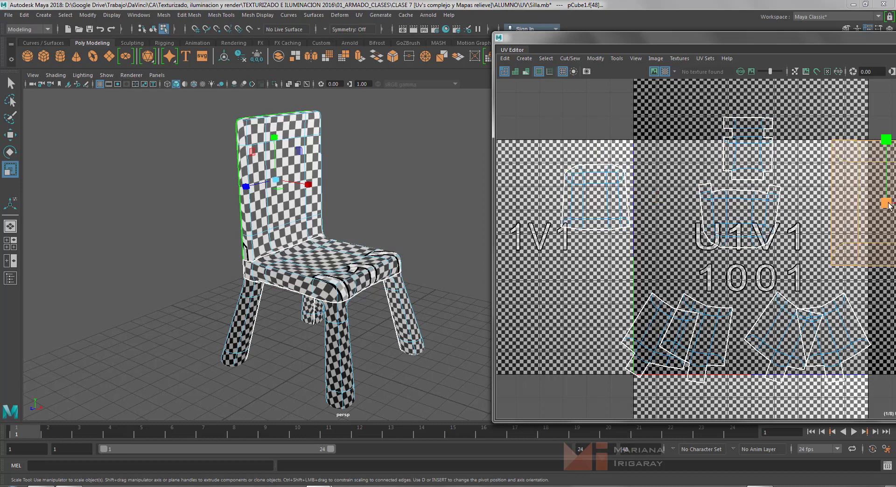
alt+drag(466, 231, 338, 236)
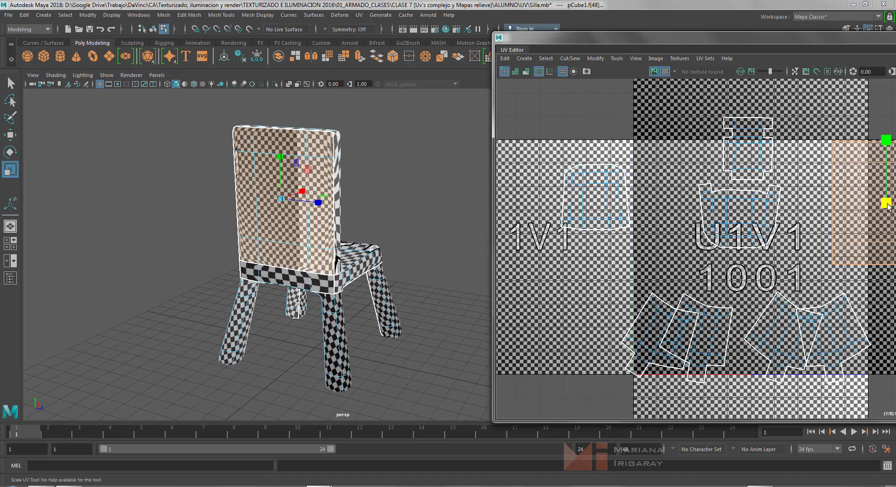
drag(886, 204, 854, 212)
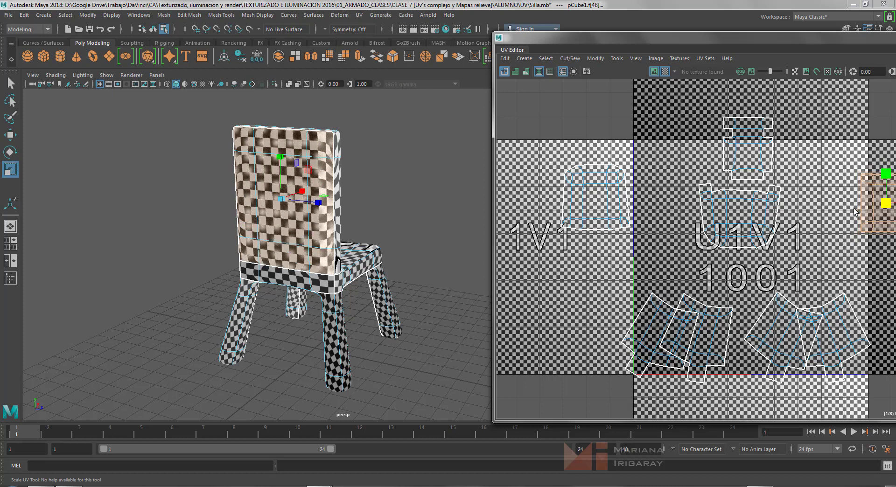
Scale the right backrest shell down slightly further, keeping its proportions
drag(854, 211, 852, 211)
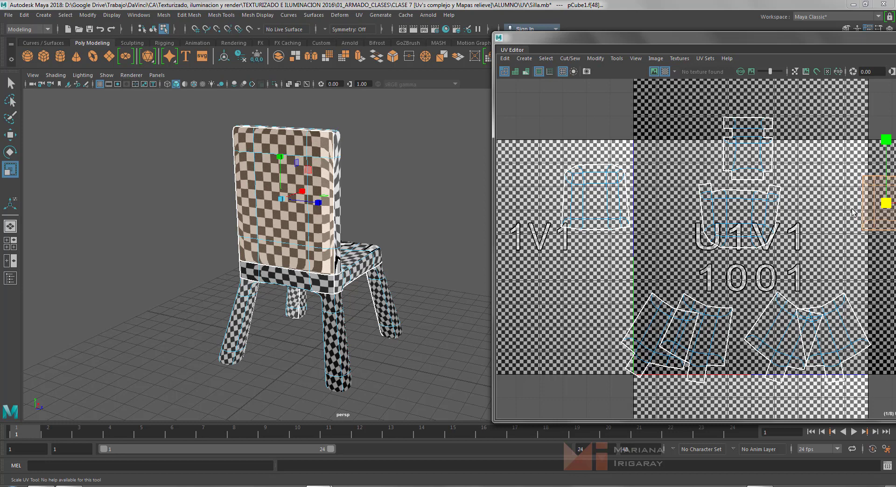
alt+middle_drag(856, 255, 784, 228)
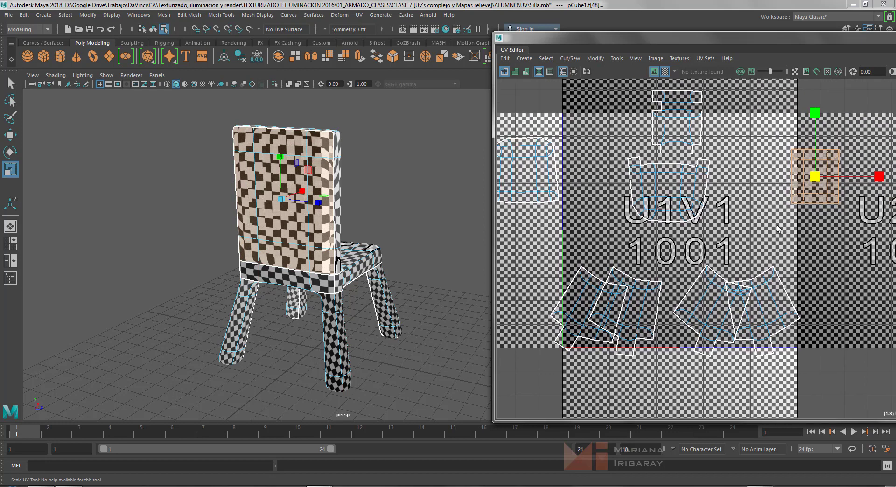
Rotate the rightmost leg shell clockwise and the leg shell beside it counterclockwise so both stand more upright
click(771, 320)
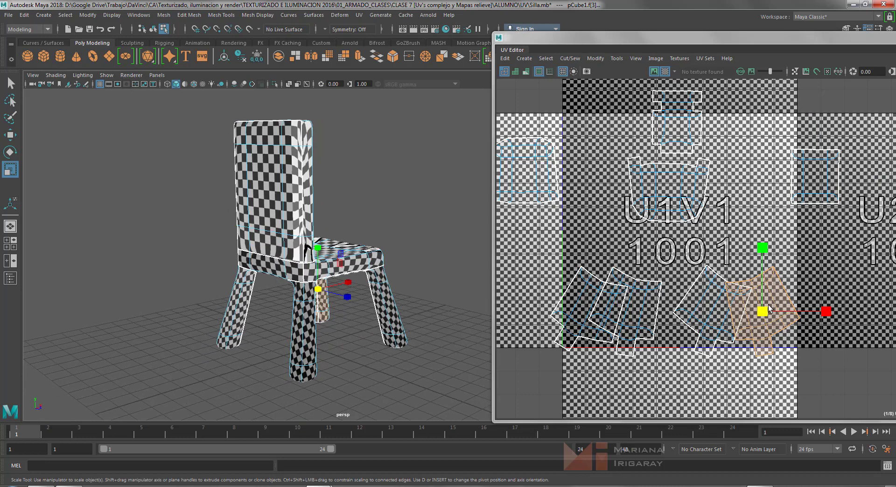
key(e)
drag(813, 272, 831, 289)
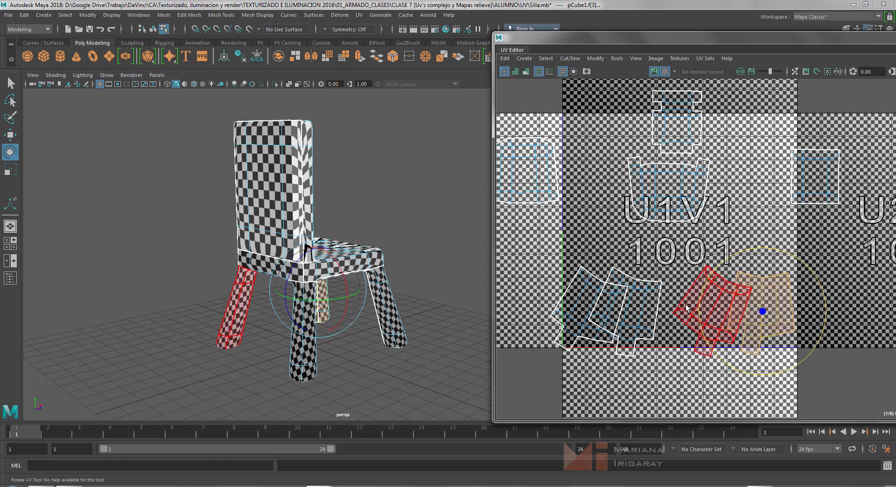
click(726, 327)
drag(778, 314, 784, 292)
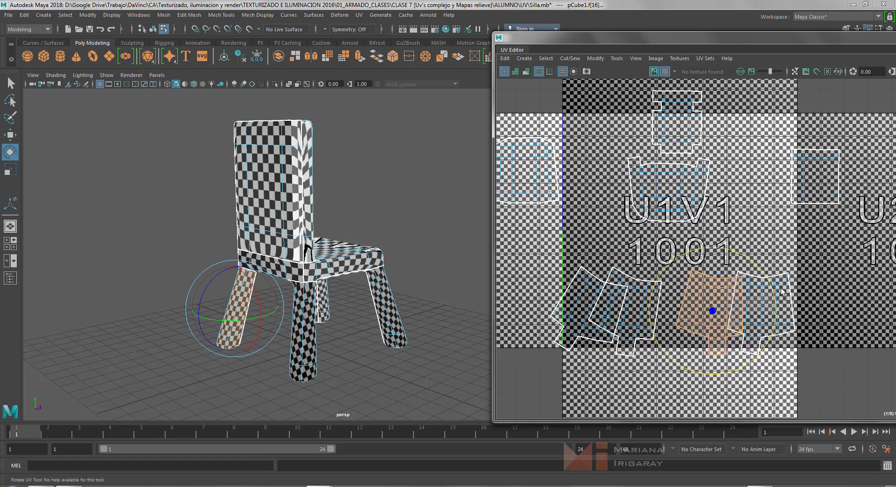
Rotate the two overlapping leg shells on the left counterclockwise to straighten them in the UV layout
click(616, 304)
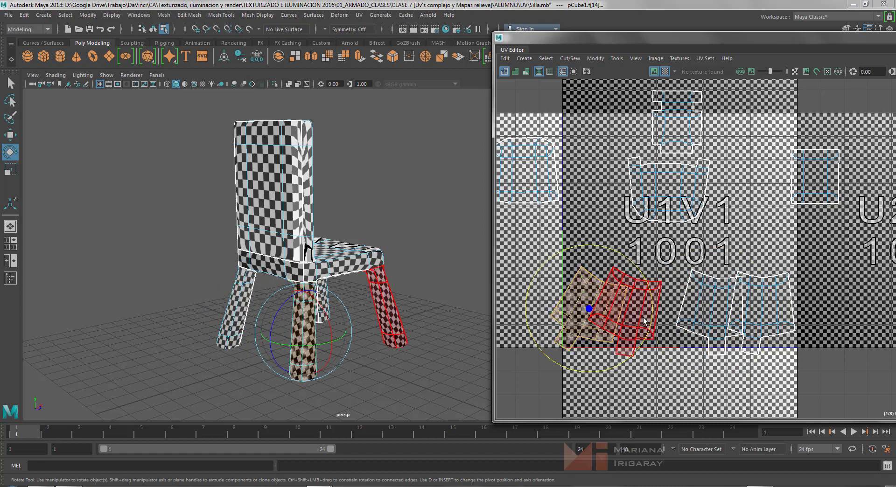
drag(686, 326, 698, 289)
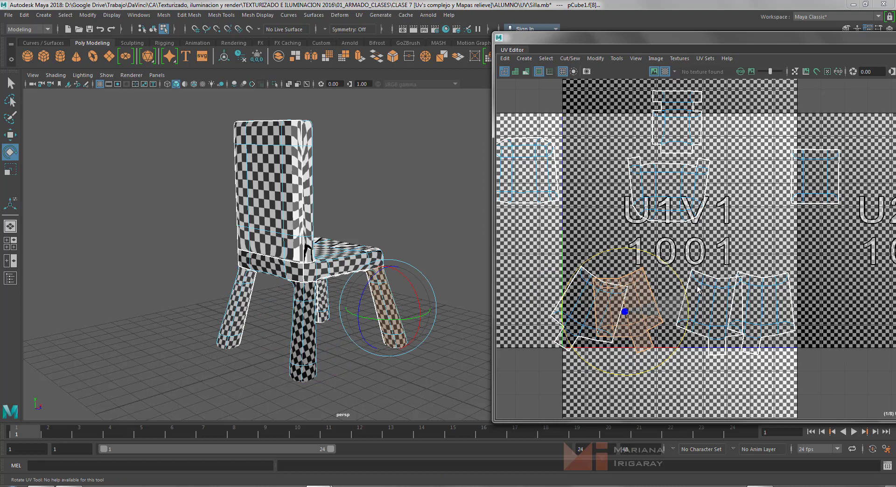
click(584, 306)
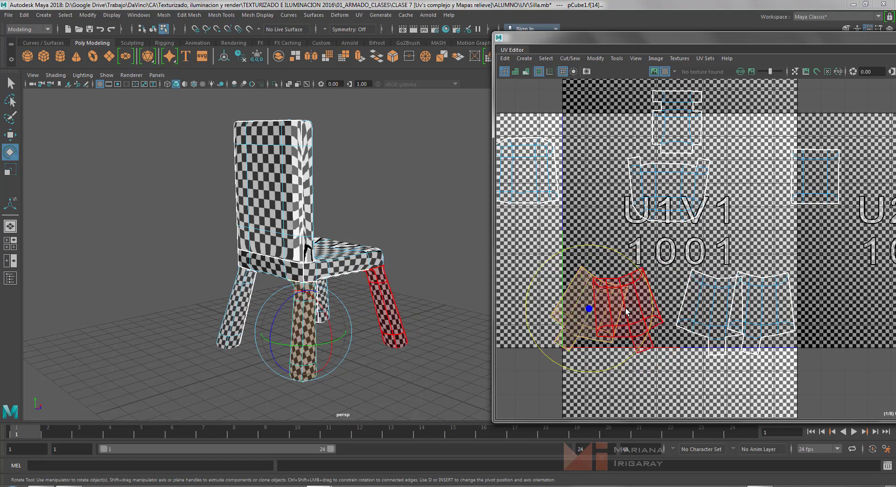
drag(649, 305, 657, 269)
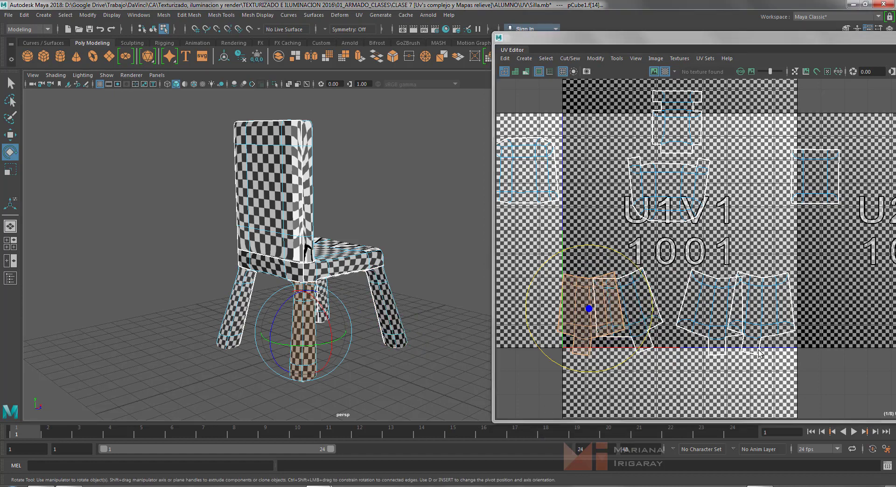
Scale all four leg shells down slightly together and compare the checker squares on the chair from the front
shift+click(629, 297)
shift+click(705, 302)
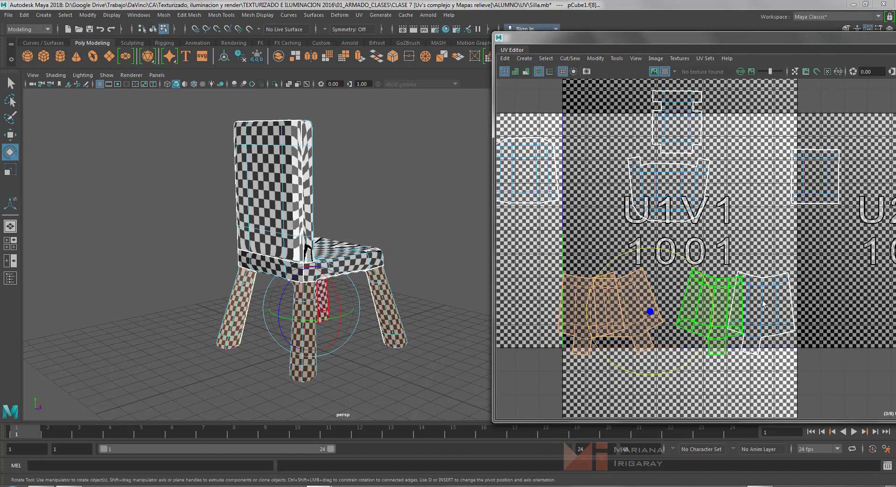
shift+click(764, 304)
key(r)
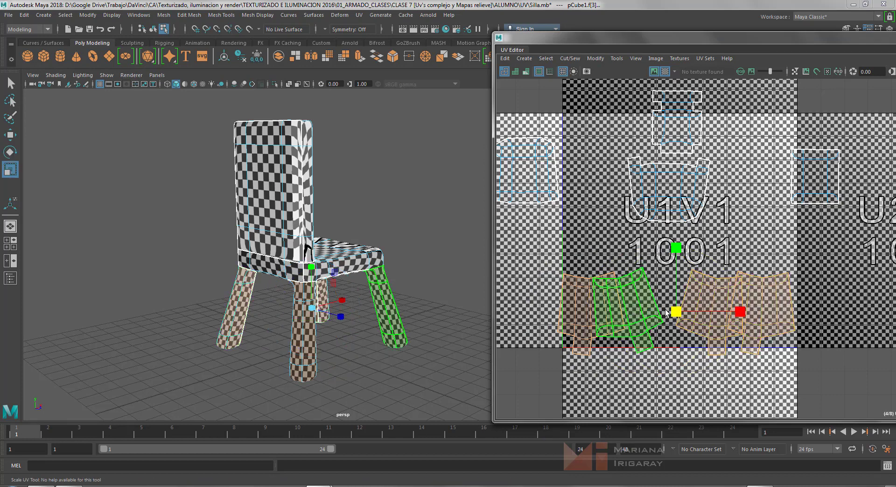
drag(676, 312, 661, 318)
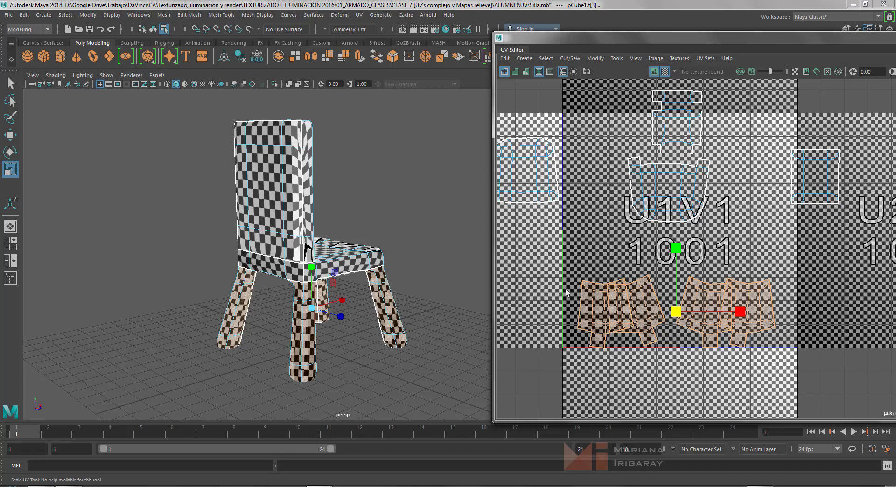
alt+drag(430, 271, 367, 251)
click(428, 240)
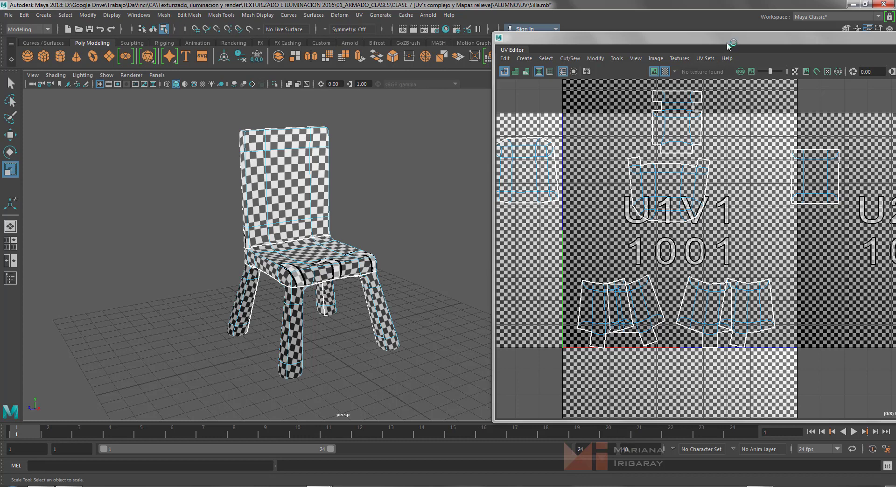
Bring the UV Toolkit into view, collapse Cut and Sew, and expand the Arrange and Layout tools
drag(728, 44, 433, 51)
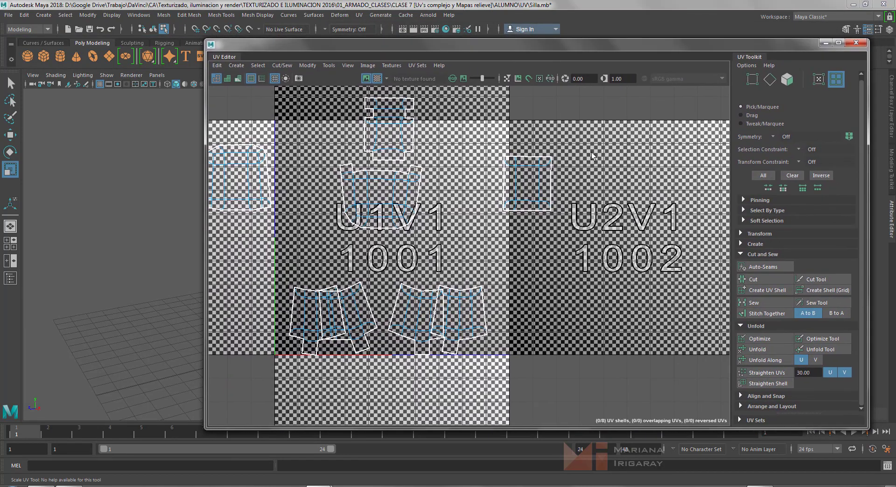
click(741, 254)
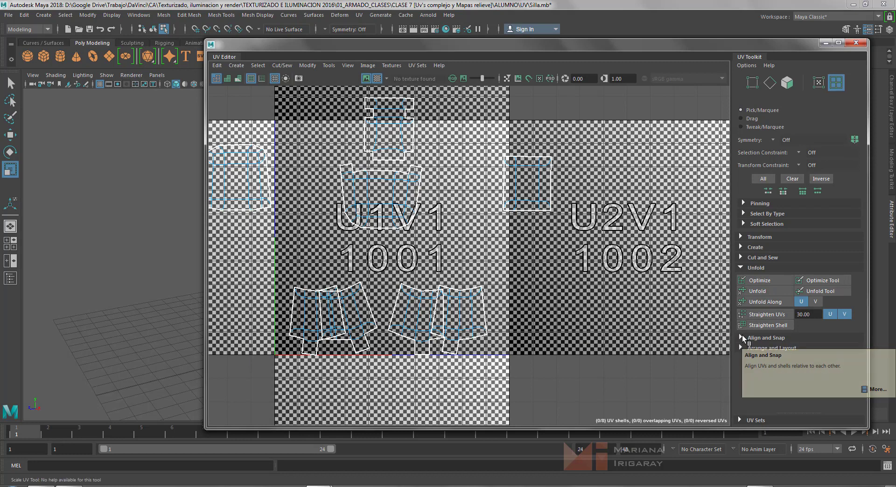
click(746, 348)
scroll(765, 346, down, 3)
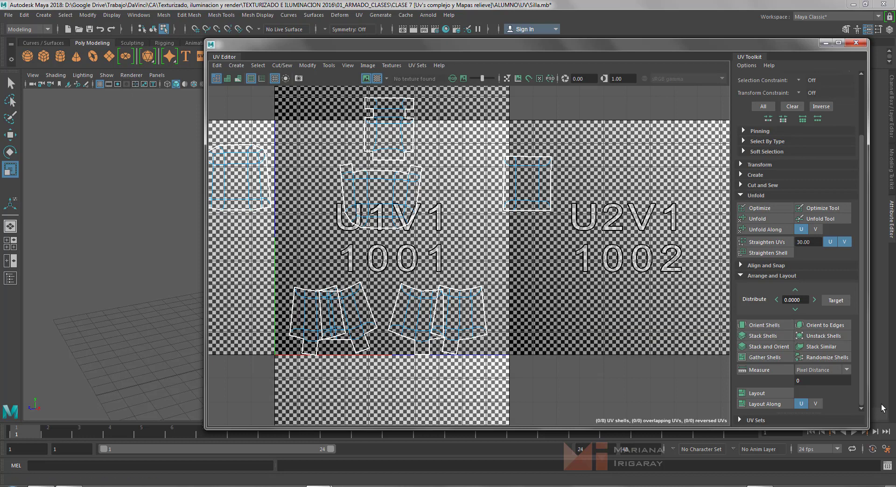
Select all the chair's UV shells and stack them on top of each other with Stack Shells
click(777, 338)
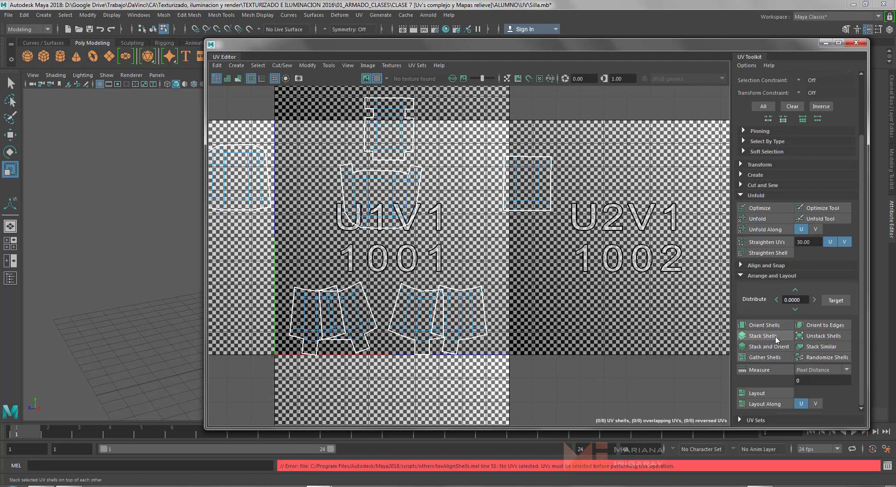
click(239, 174)
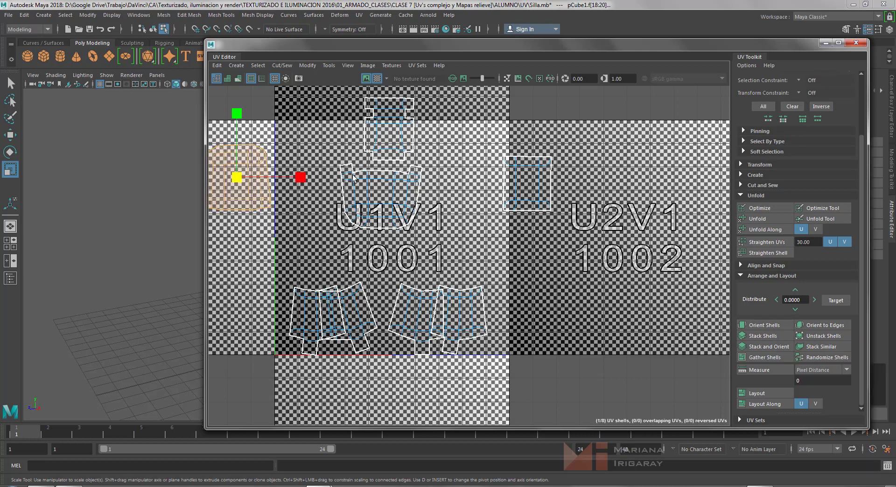
shift+click(386, 140)
shift+click(381, 191)
shift+click(527, 184)
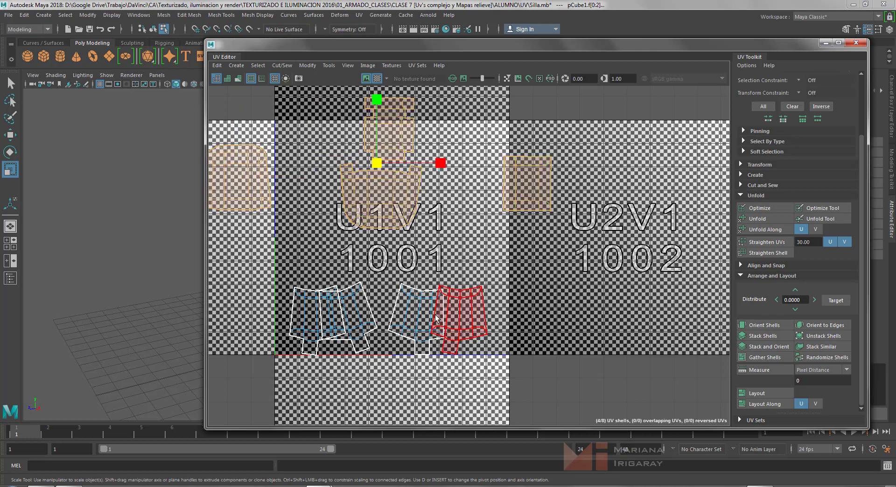
shift+click(408, 319)
shift+click(451, 312)
shift+click(311, 317)
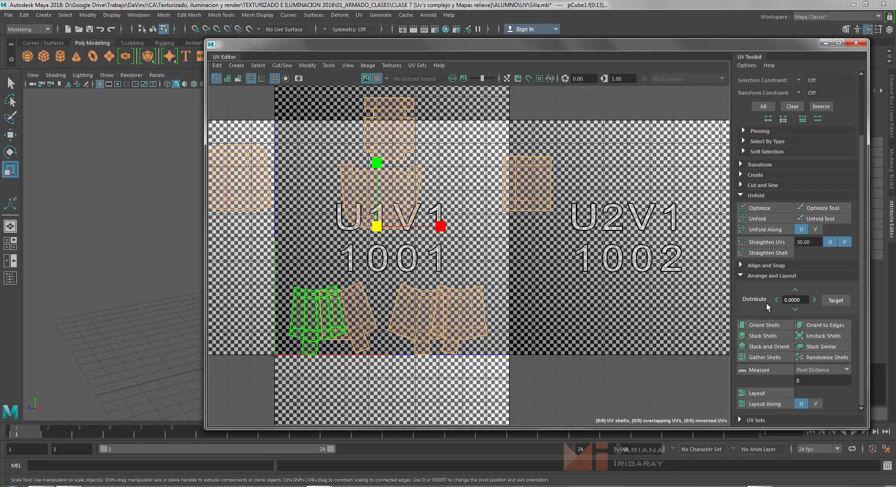
click(762, 336)
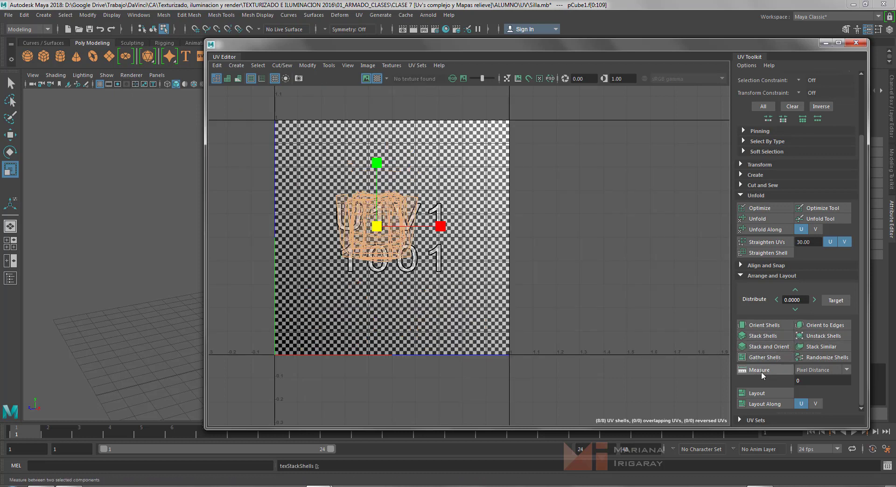
Gather the stacked shells and lay them out automatically inside the U1V1 tile, leaving them deselected
click(773, 358)
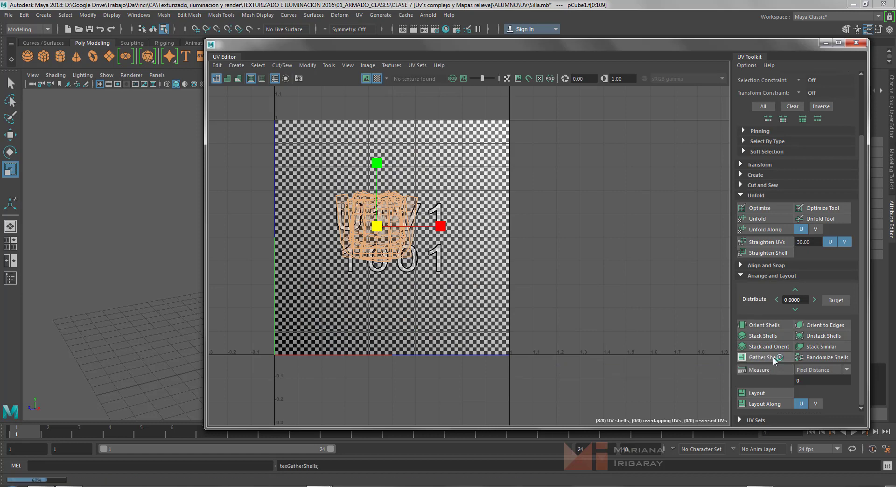
click(777, 392)
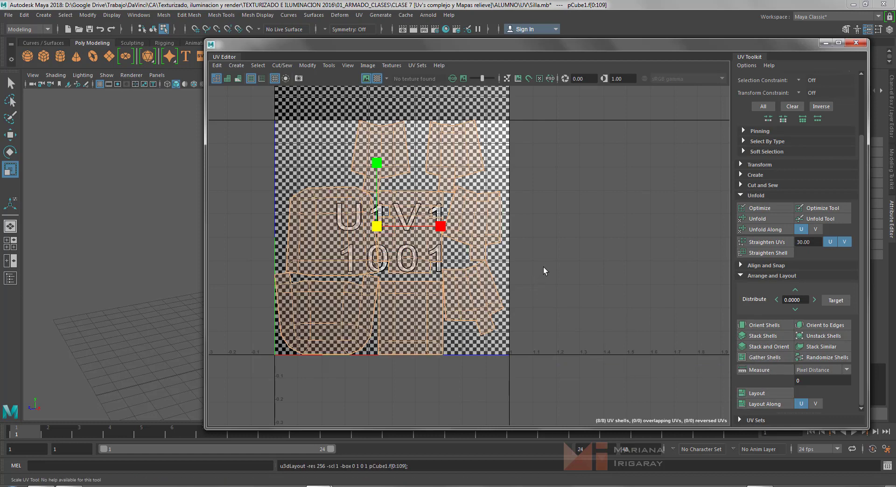
click(564, 252)
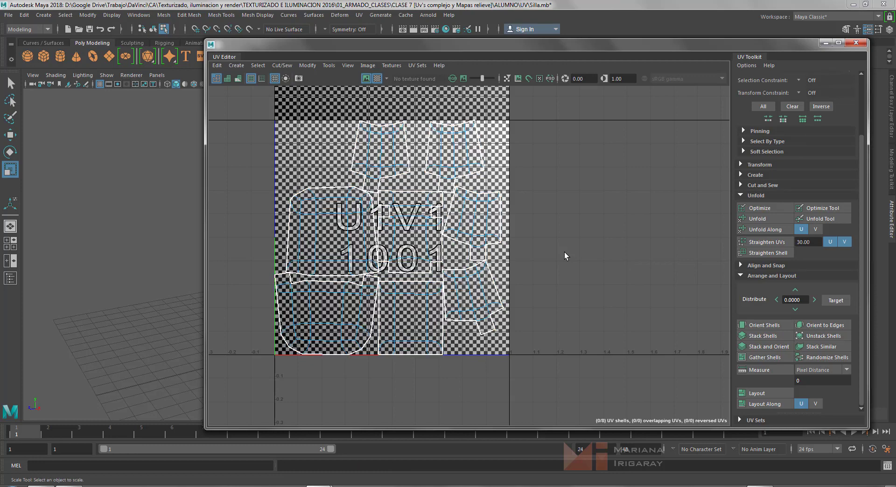
Reposition the UV Editor beside the chair, return to object mode and select the whole chair
drag(430, 48, 701, 59)
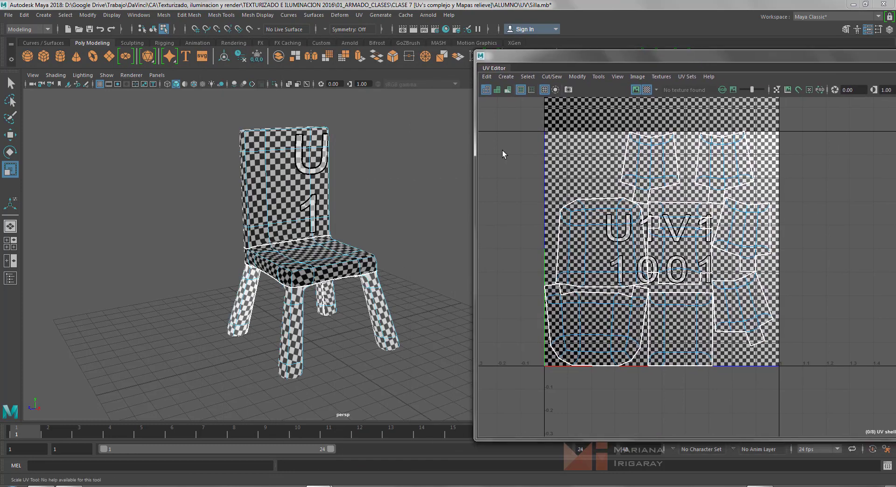
mouse_move(334, 185)
alt+mouse_down()
mouse_move(460, 182)
mouse_move(97, 148)
mouse_move(96, 161)
mouse_move(154, 188)
mouse_move(320, 206)
mouse_move(352, 185)
alt+mouse_up()
click(352, 185)
right_drag(354, 208, 381, 195)
click(400, 192)
click(347, 187)
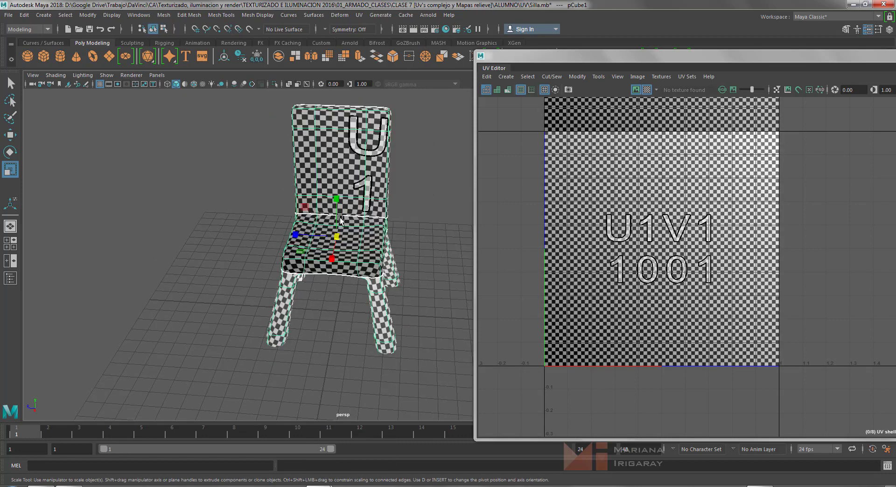
Turn off the chair's smooth mesh preview and examine the checker pattern from several sides
alt+drag(337, 215, 355, 210)
key(1)
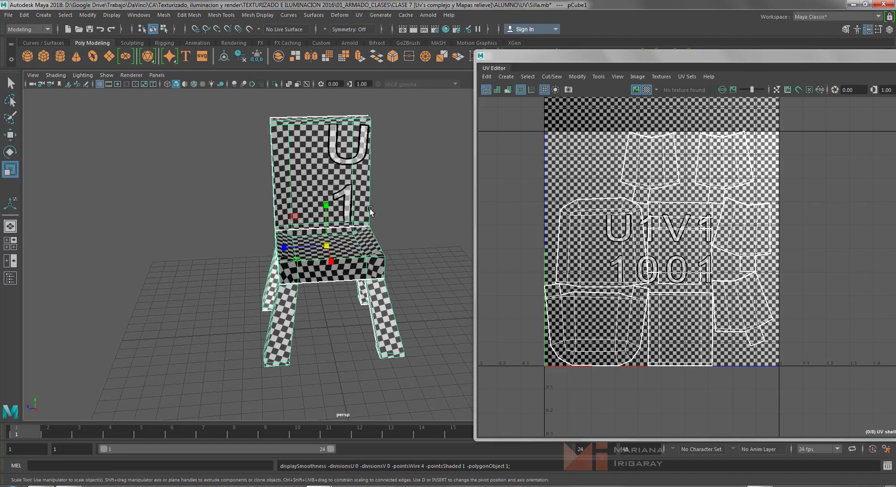
alt+drag(406, 212, 286, 200)
click(295, 190)
click(393, 214)
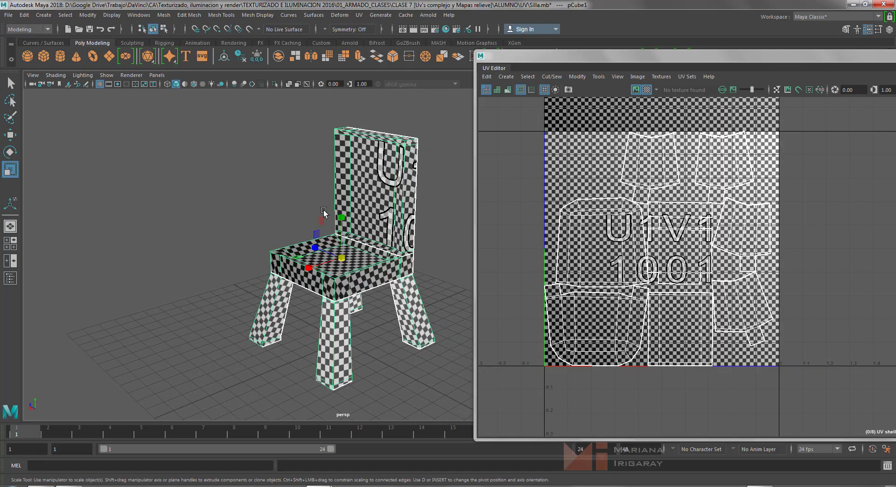
alt+drag(393, 215, 412, 197)
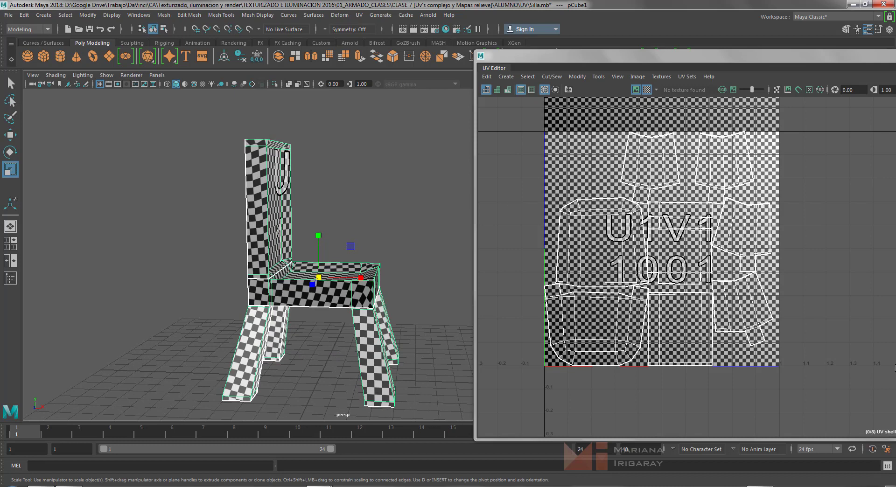
Return to UV shell selection and move the lower-right leg shell slightly right, away from the neighbouring backrest shell
right_drag(761, 332, 794, 322)
click(747, 305)
click(755, 307)
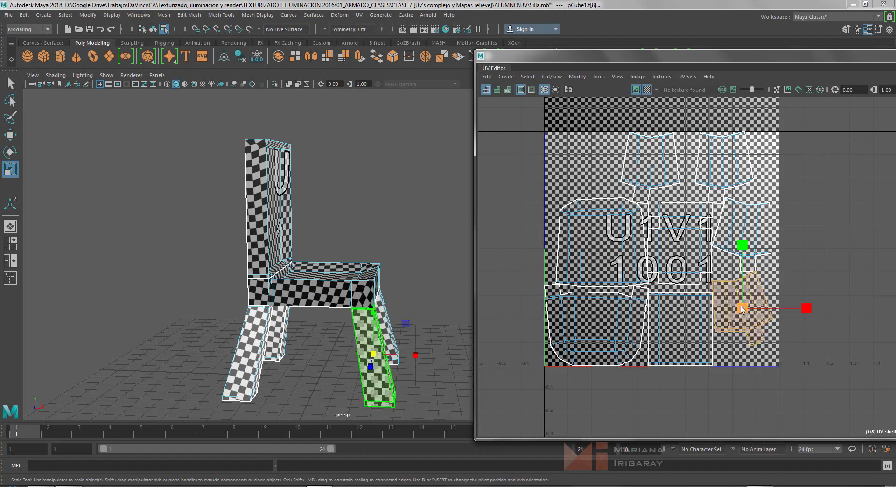
click(777, 269)
click(751, 297)
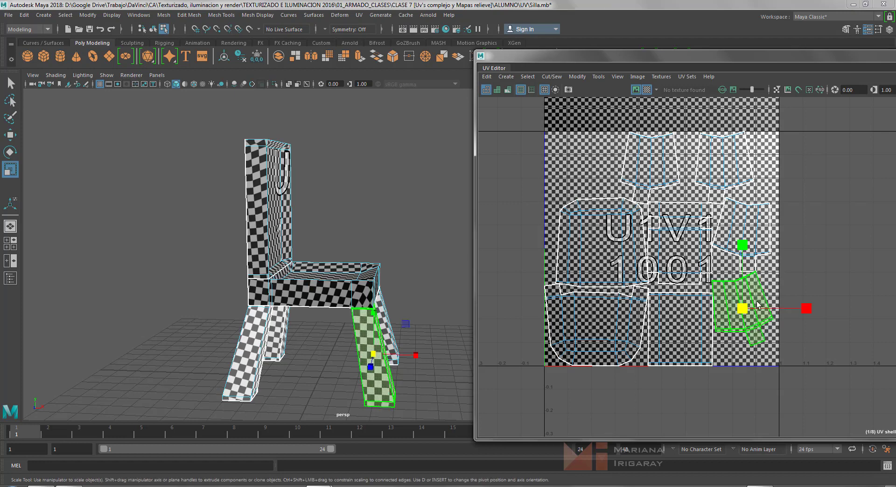
click(820, 281)
scroll(793, 275, up, 5)
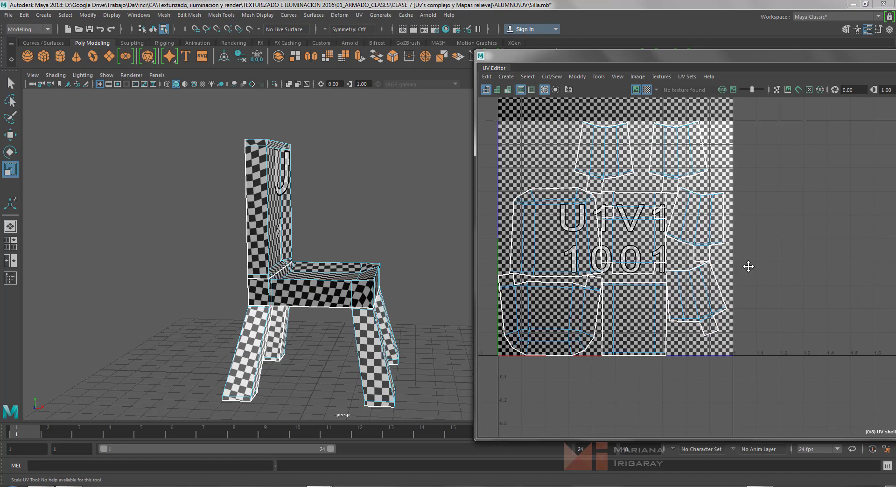
click(668, 230)
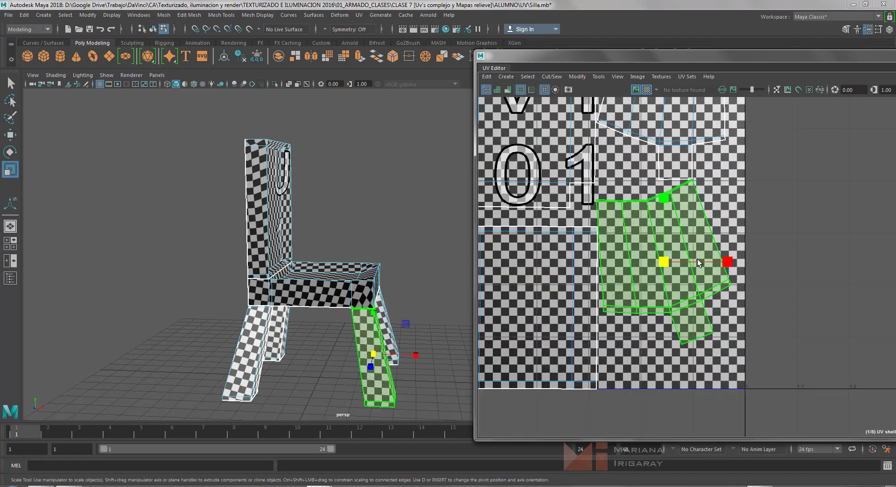
key(w)
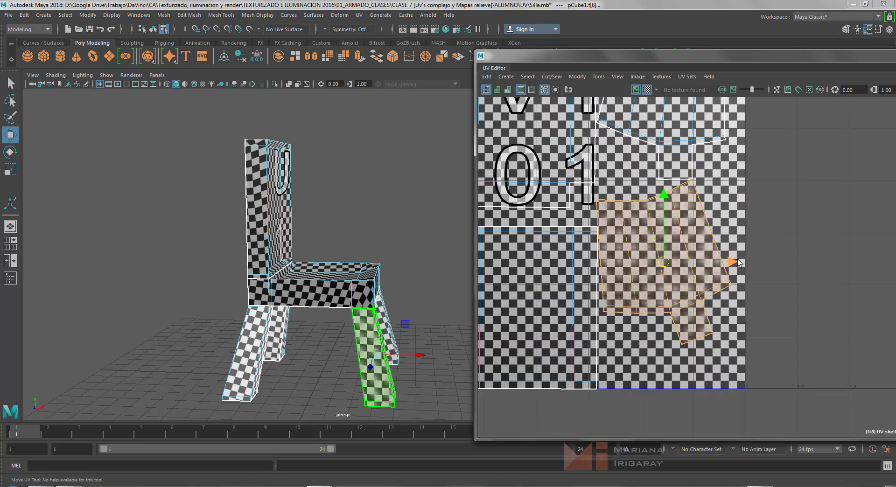
drag(736, 262, 746, 278)
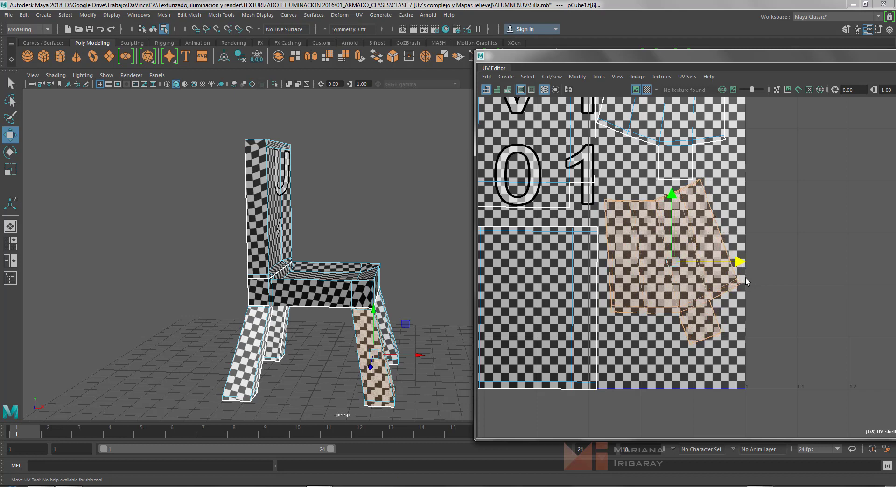
Switch from shell selection to individual UV selection for editing the lower-right leg shell
right_drag(672, 261, 655, 256)
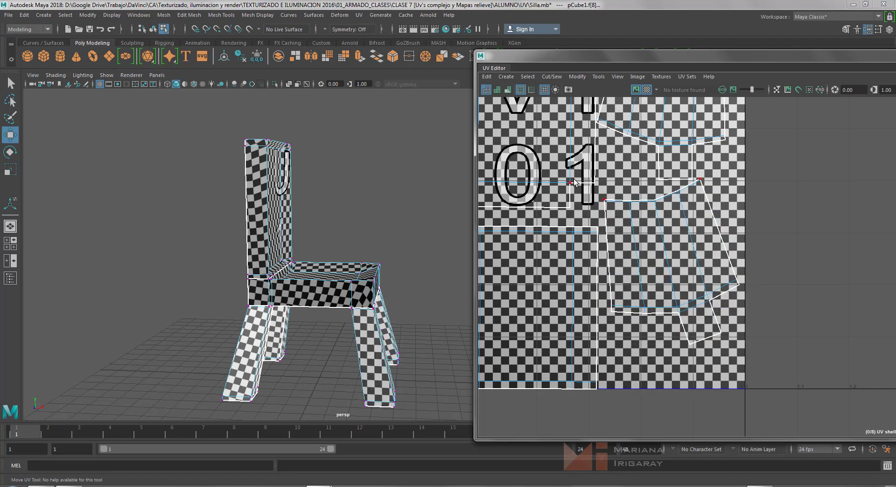
click(606, 200)
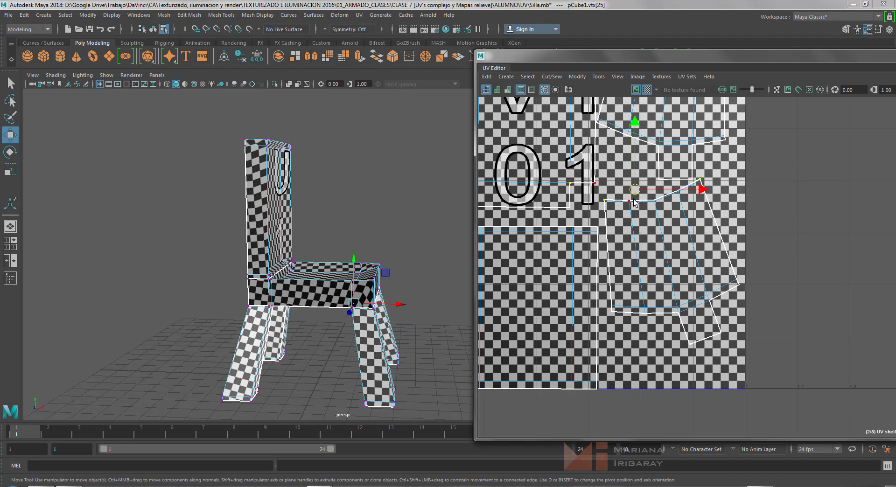
shift+click(653, 200)
right_drag(658, 203, 699, 204)
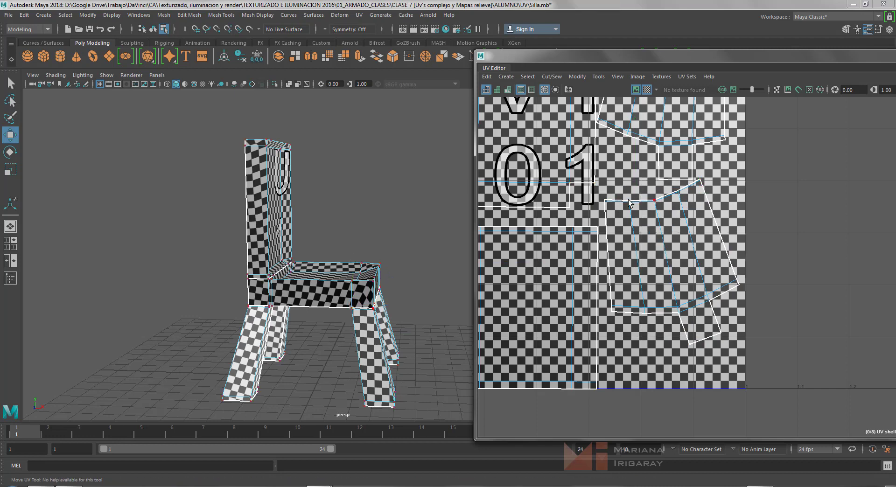
Select the outline UVs along the lower-right leg shell's upper edge and align them to their maximum V
click(603, 201)
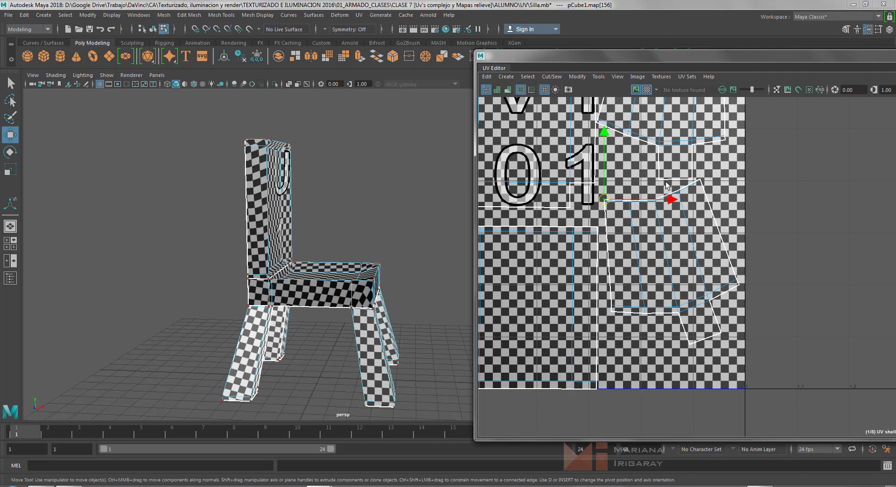
shift+click(701, 179)
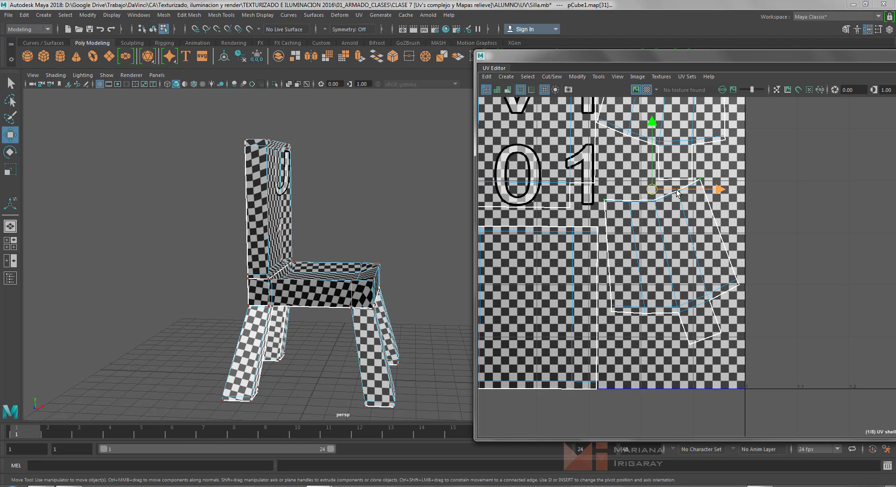
scroll(677, 188, up, 6)
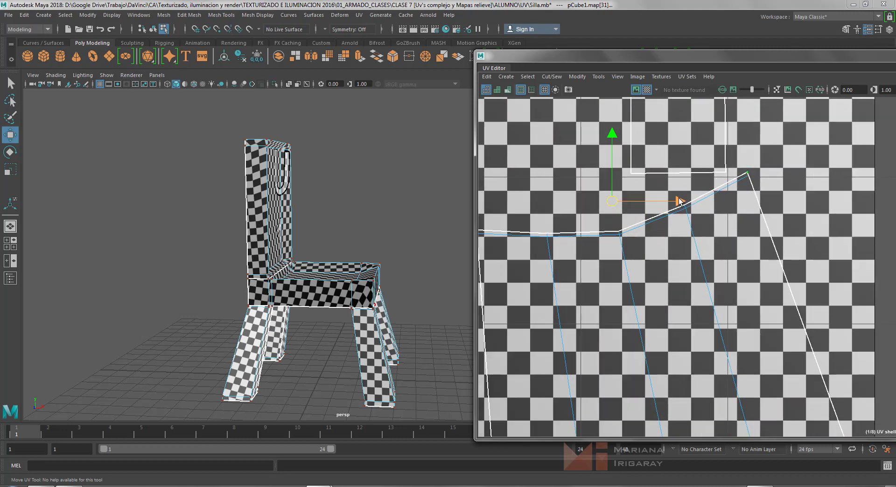
click(608, 234)
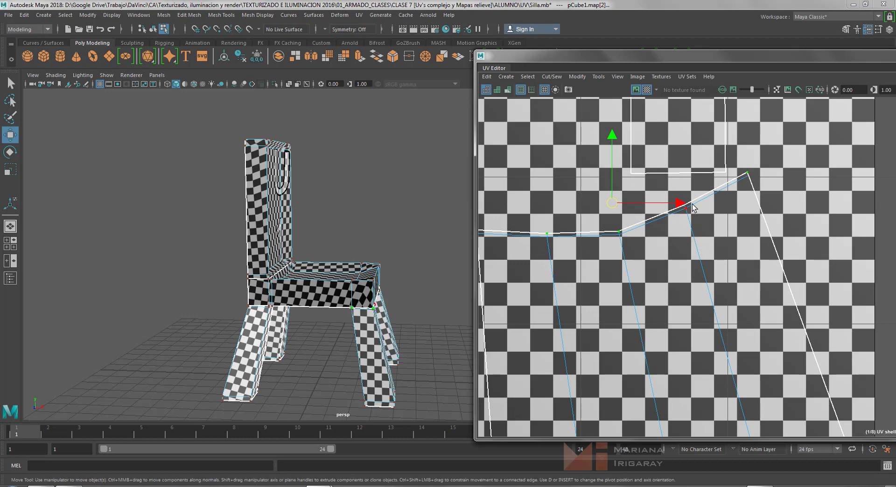
scroll(701, 196, up, 2)
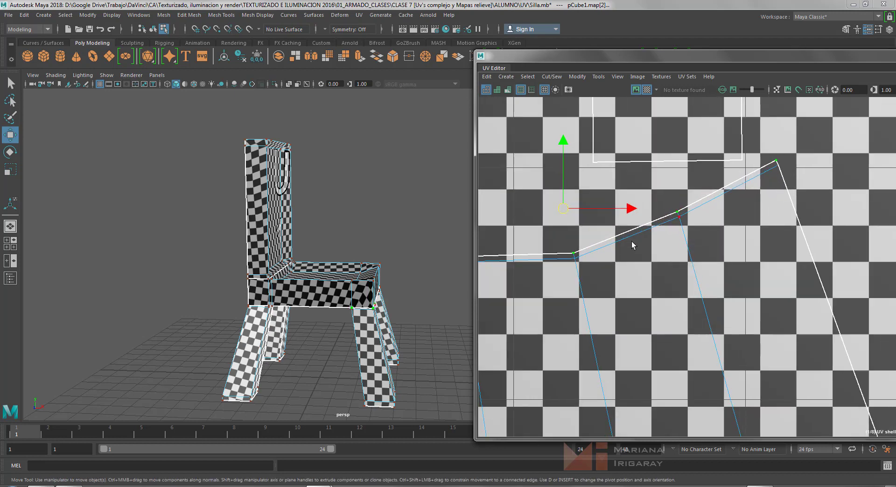
scroll(634, 240, down, 6)
scroll(718, 229, down, 1)
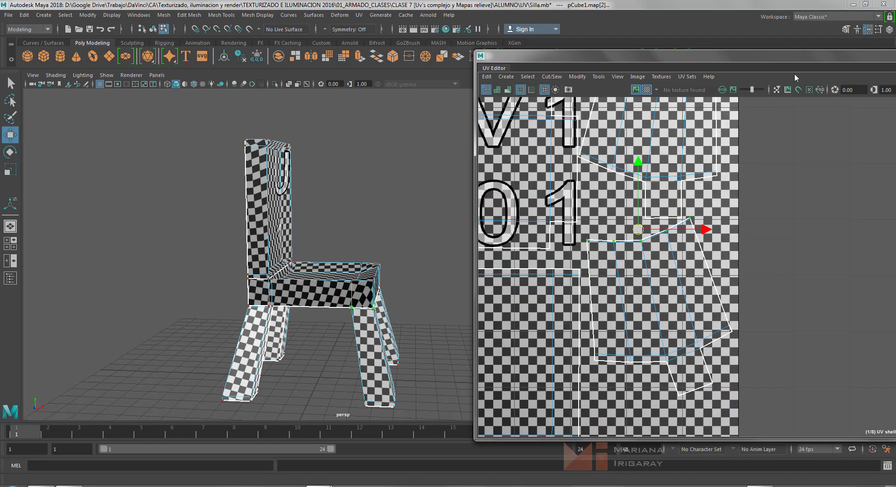
drag(804, 55, 511, 43)
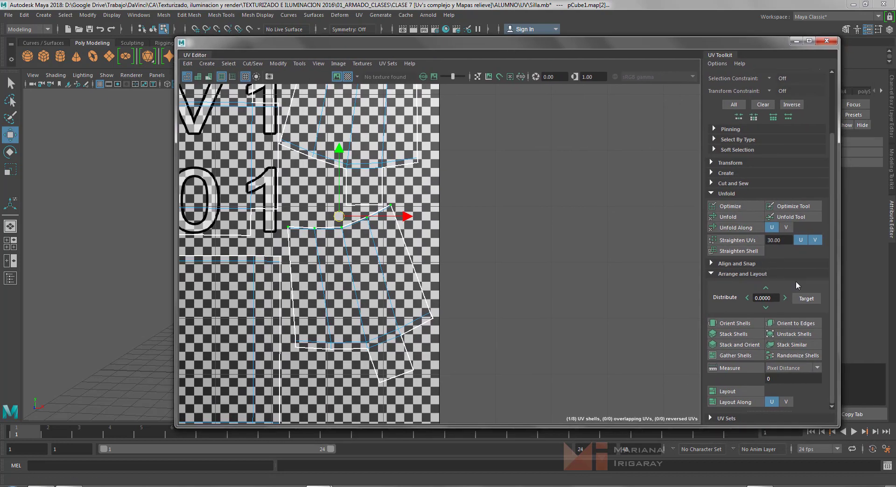
click(738, 264)
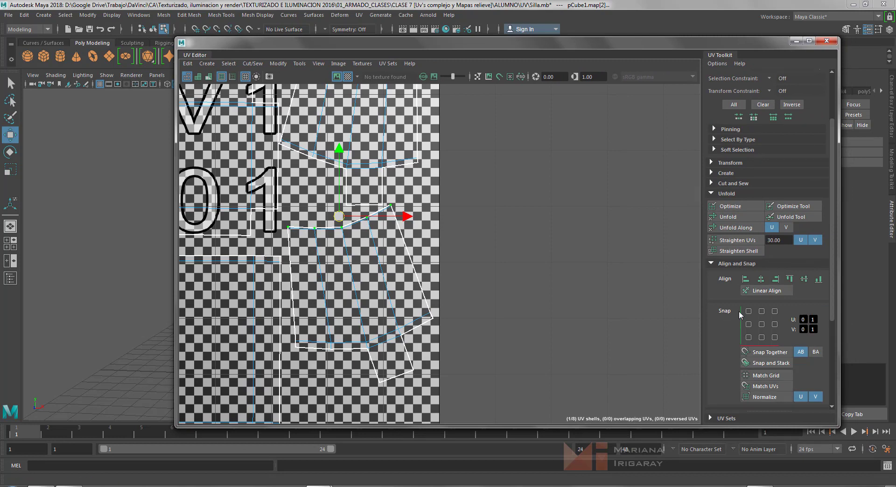
click(793, 280)
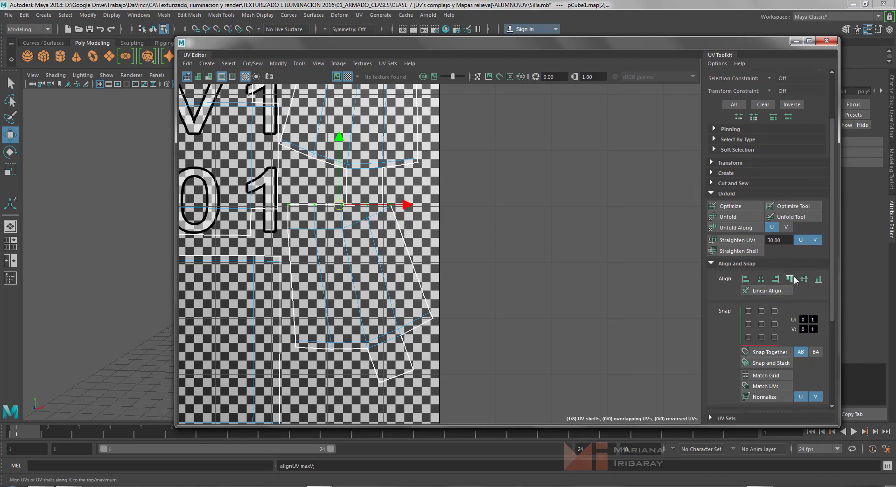
Select the inner row of UVs just below the leg shell's upper edge and align it to maximum V
click(289, 230)
drag(315, 235, 350, 233)
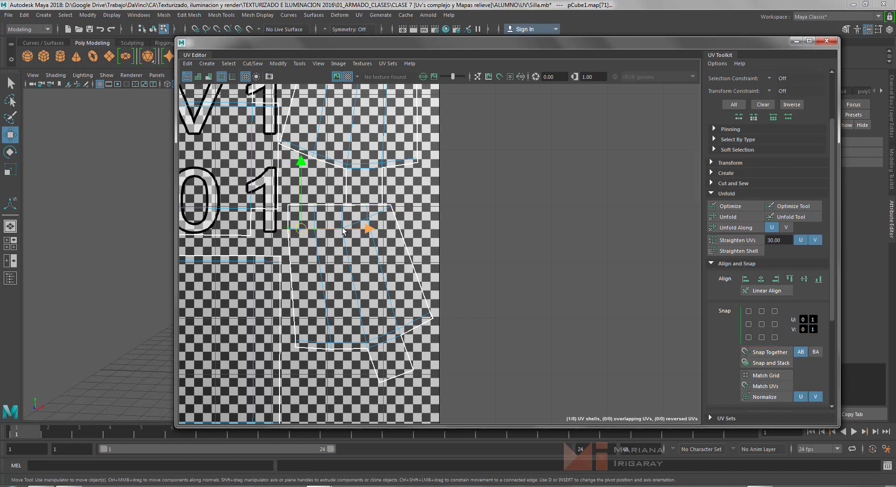
shift+click(367, 217)
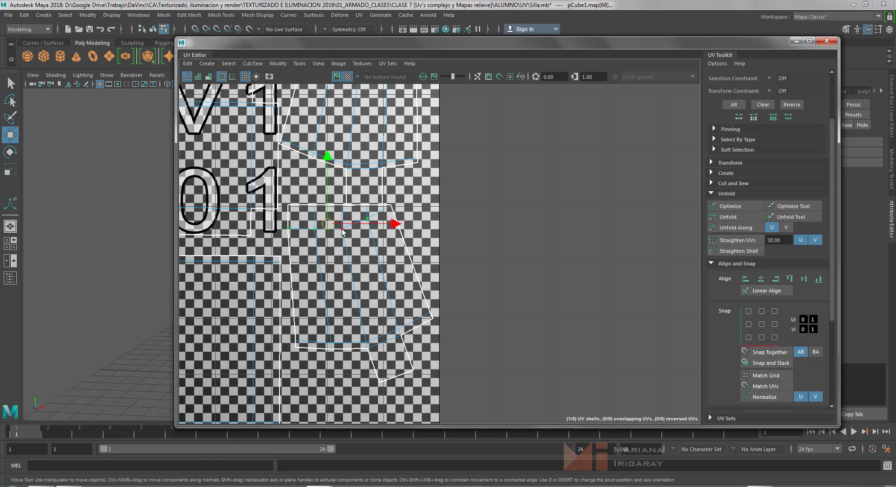
shift+click(342, 229)
shift+click(391, 206)
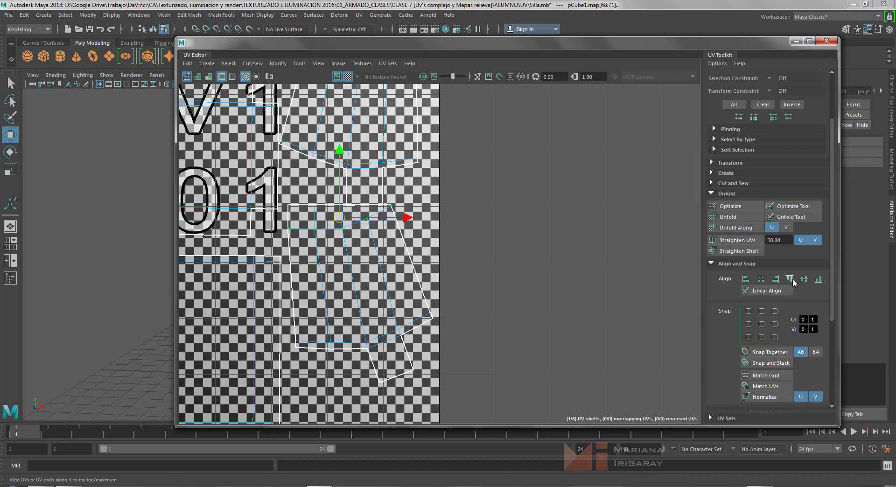
click(789, 280)
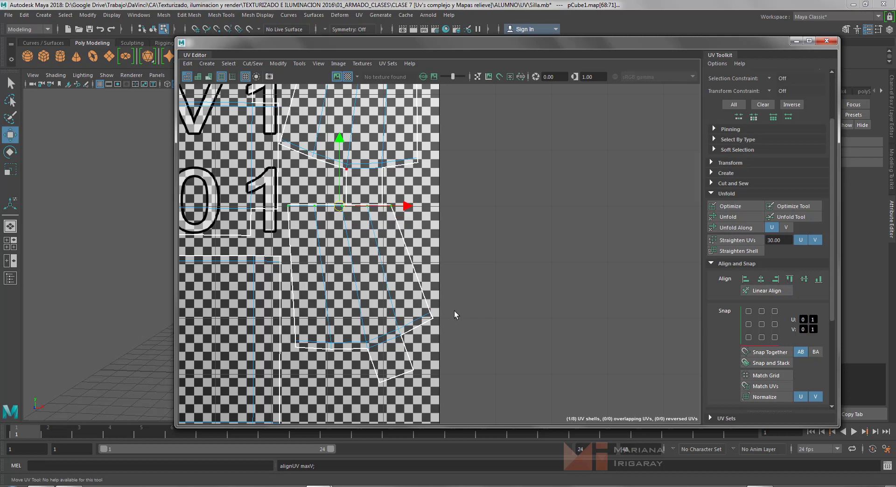
Select the outer row of UVs along the leg shell's lower edge and align it to minimum V
click(295, 346)
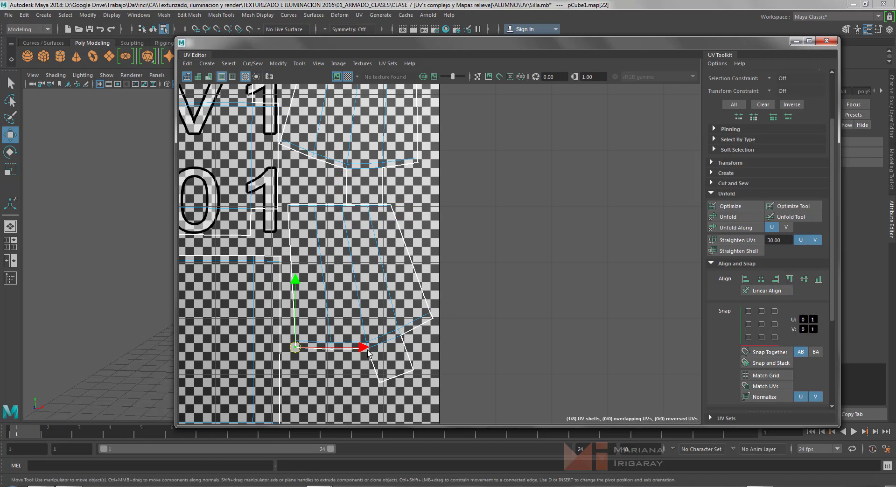
shift+click(330, 350)
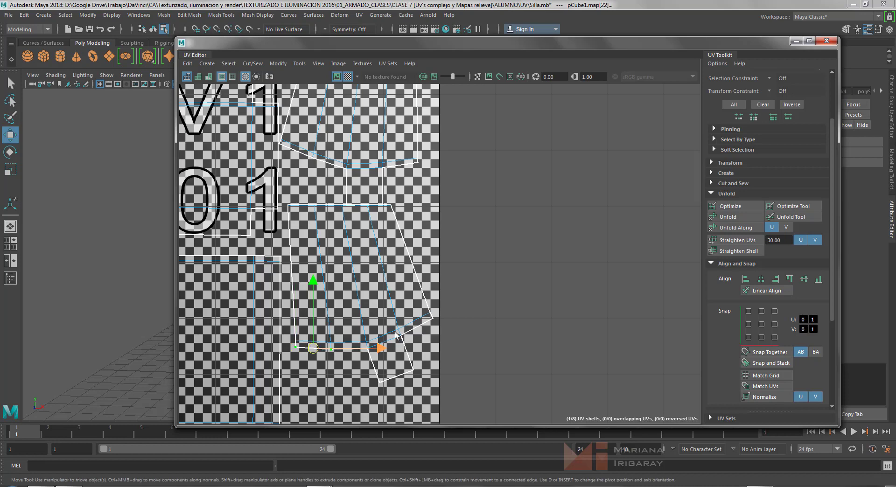
shift+click(401, 335)
shift+click(366, 349)
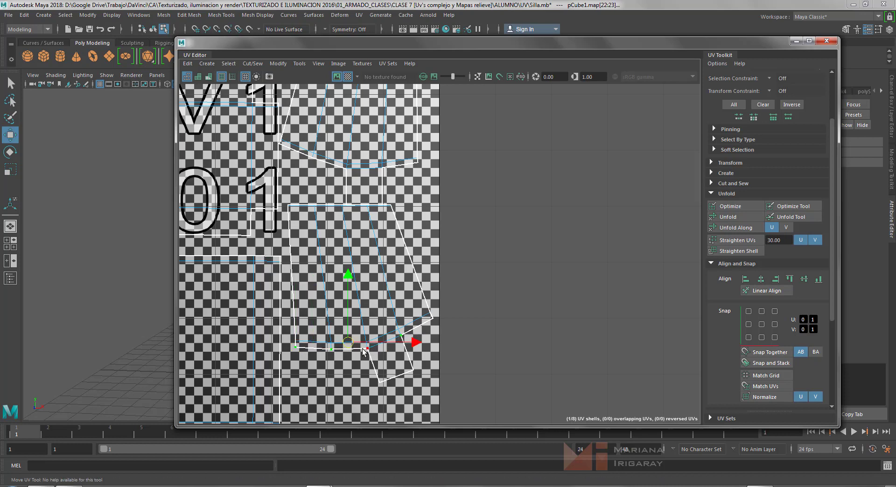
shift+click(435, 319)
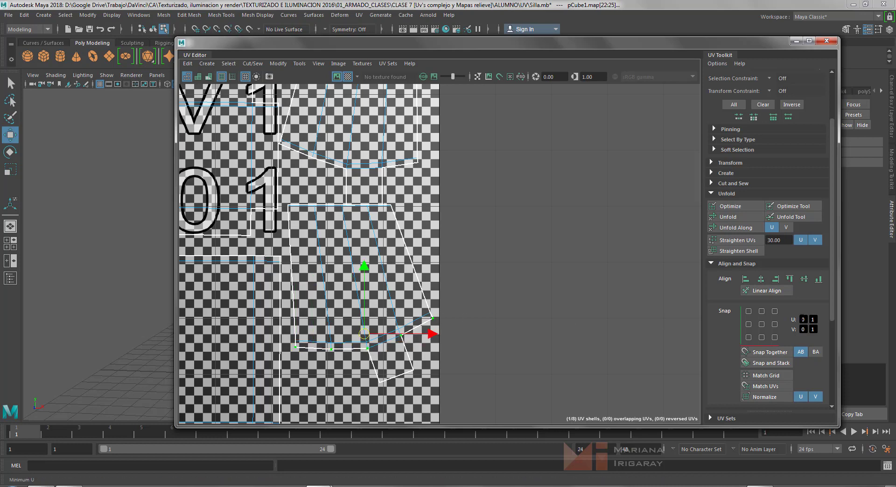
click(819, 279)
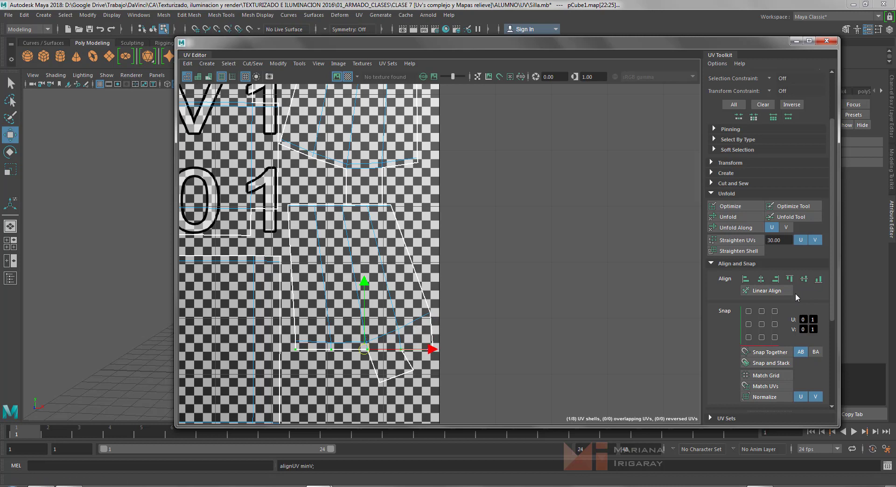
Select the inner row of UVs just above the leg shell's lower edge and align it to minimum V
click(298, 343)
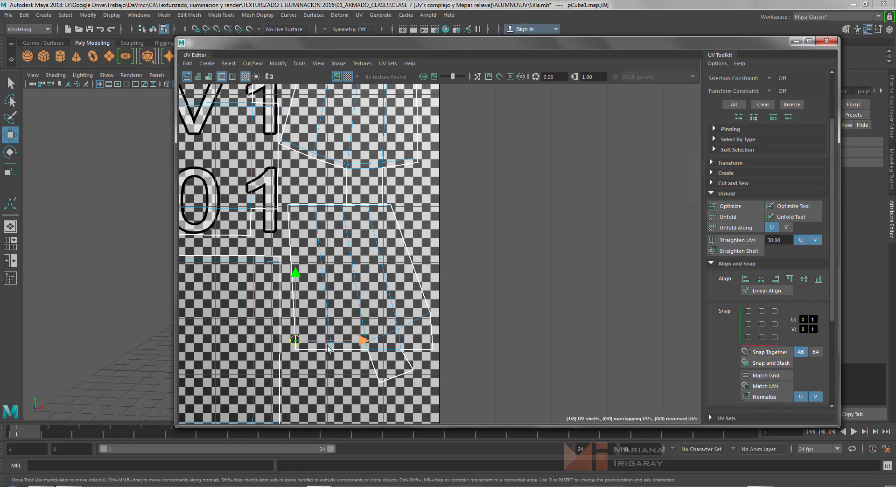
shift+click(331, 343)
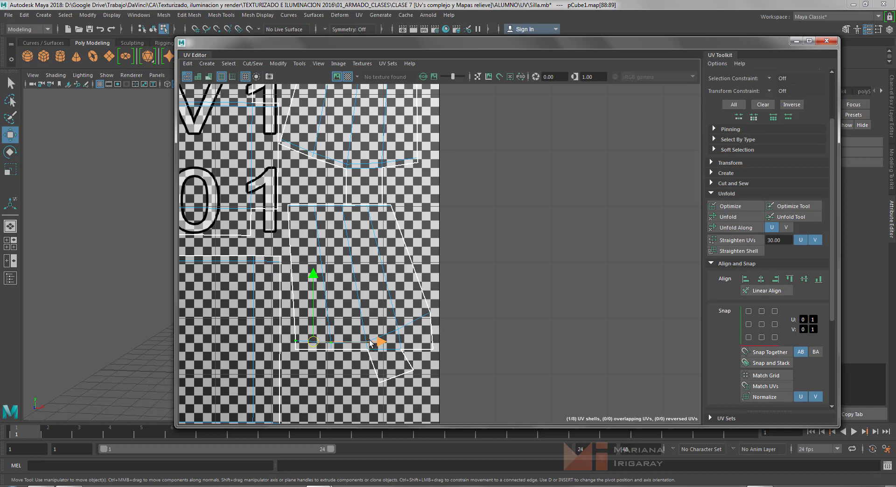
shift+click(398, 329)
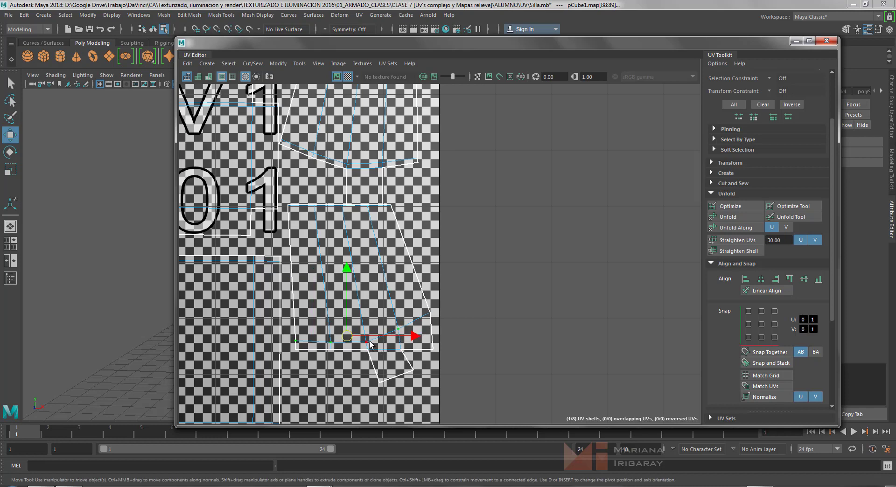
shift+click(367, 342)
shift+click(430, 311)
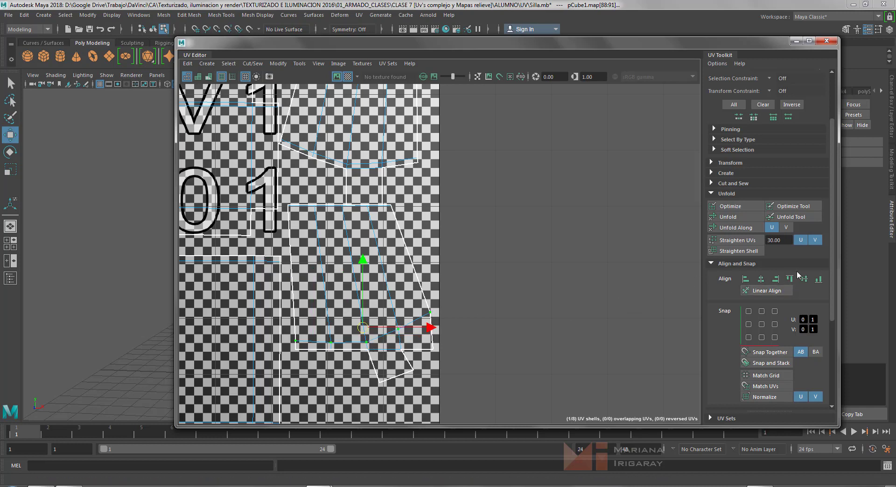
click(819, 279)
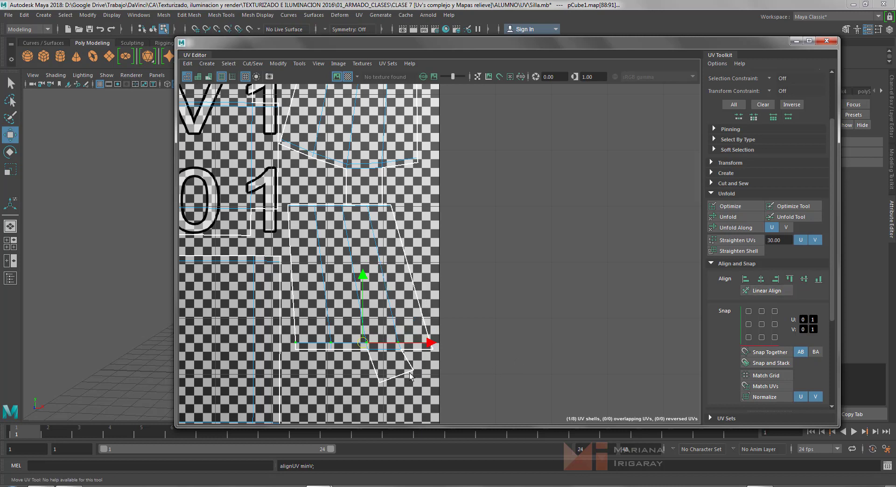
Align the two end UVs of the leg shell's bottom flap to minimum V and shift them left to square the flap
click(382, 381)
shift+click(413, 371)
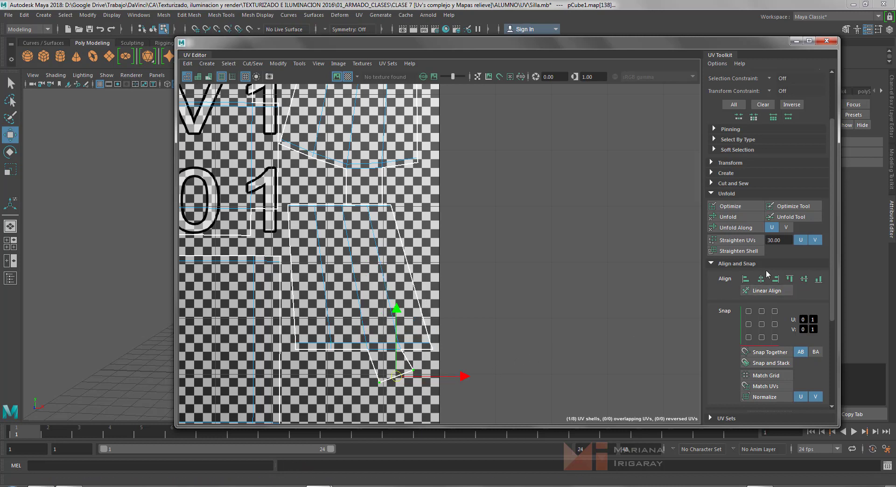
click(819, 279)
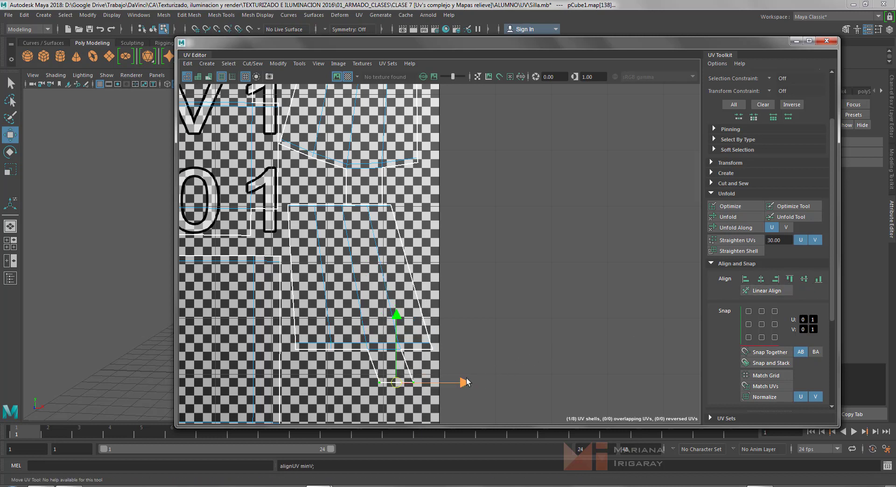
drag(467, 382, 454, 384)
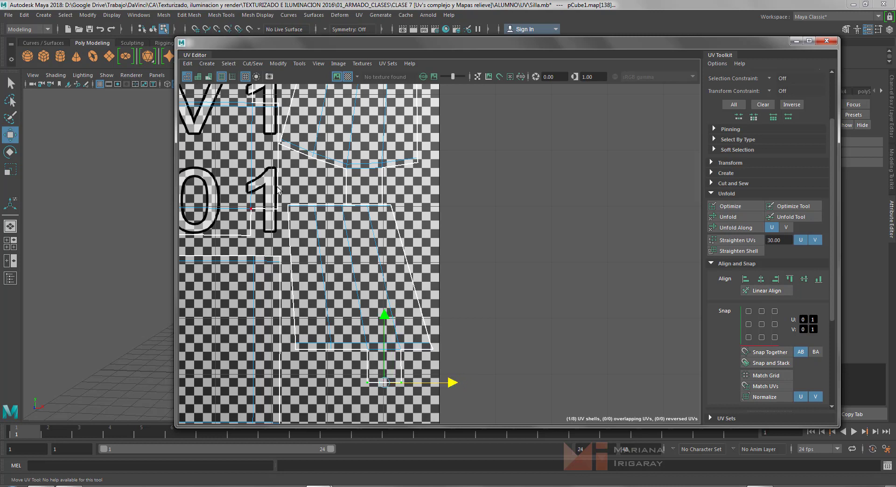
Select the upper and lower corner UVs of the leg shell's left edge and align them to minimum U
drag(292, 229, 285, 351)
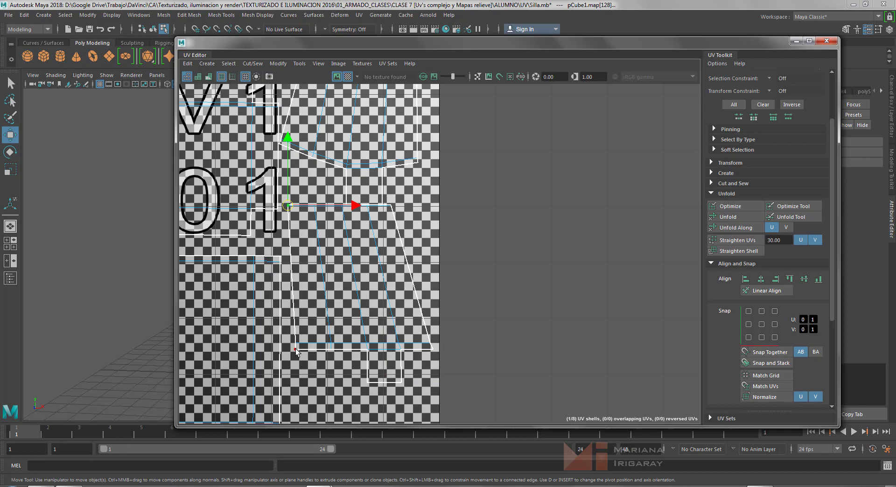
shift+click(296, 348)
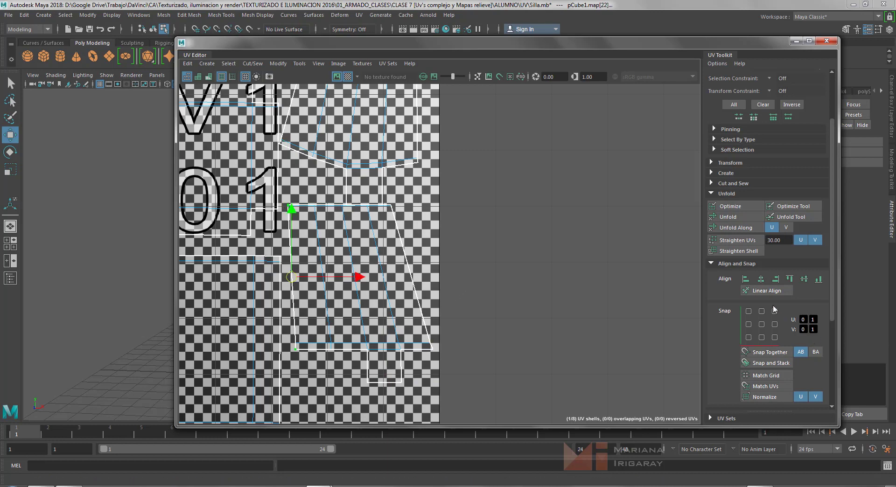
click(746, 279)
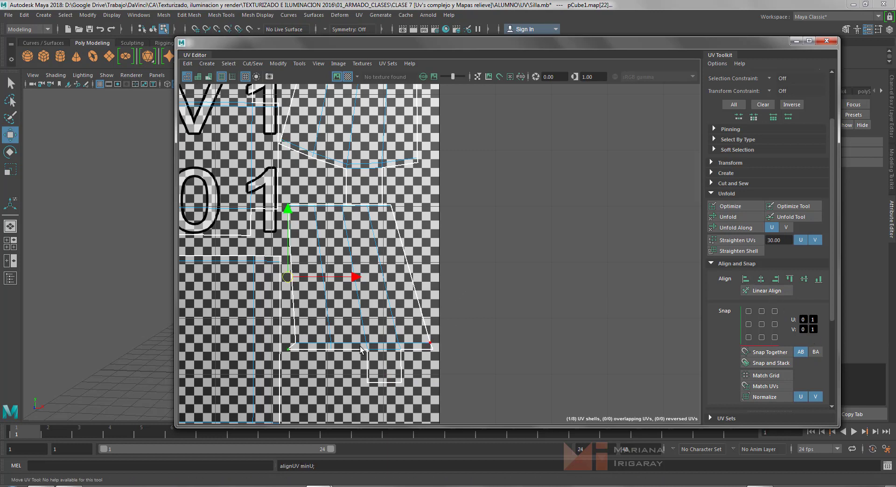
key(ctrl+z)
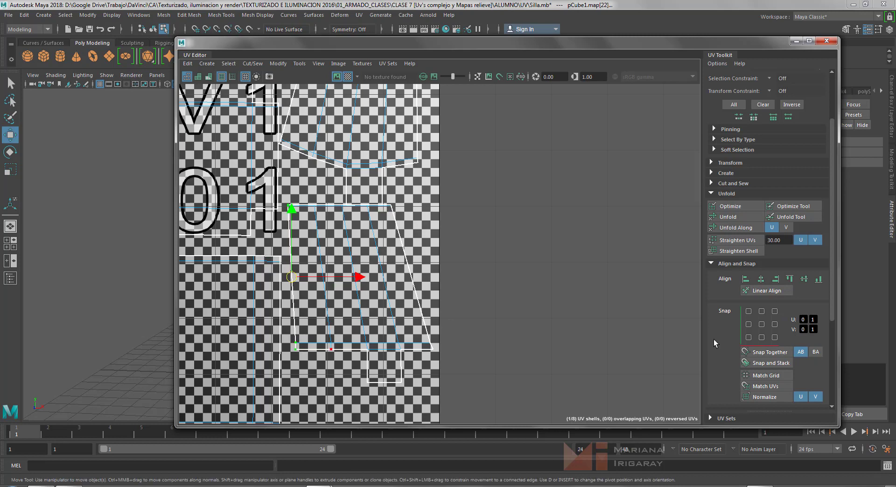
click(745, 280)
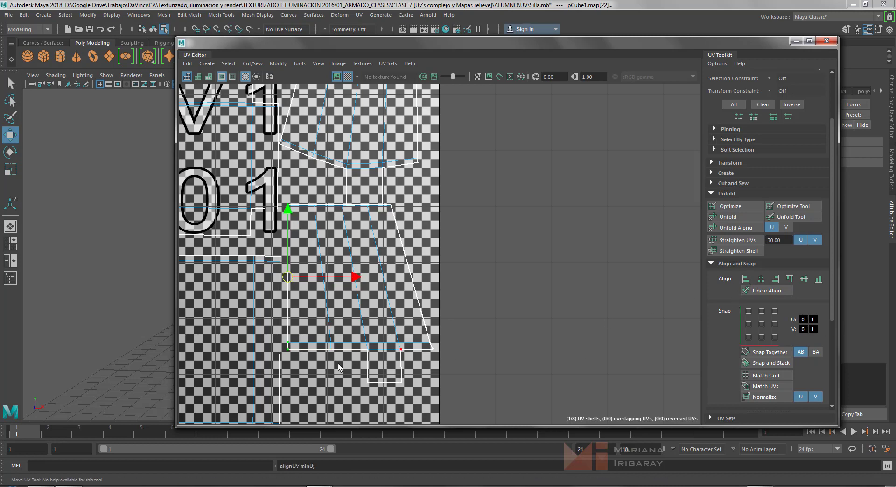
Select the upper and lower UVs of the leg shell's second column from the left and align them to minimum U
drag(301, 359, 331, 269)
drag(334, 189, 336, 189)
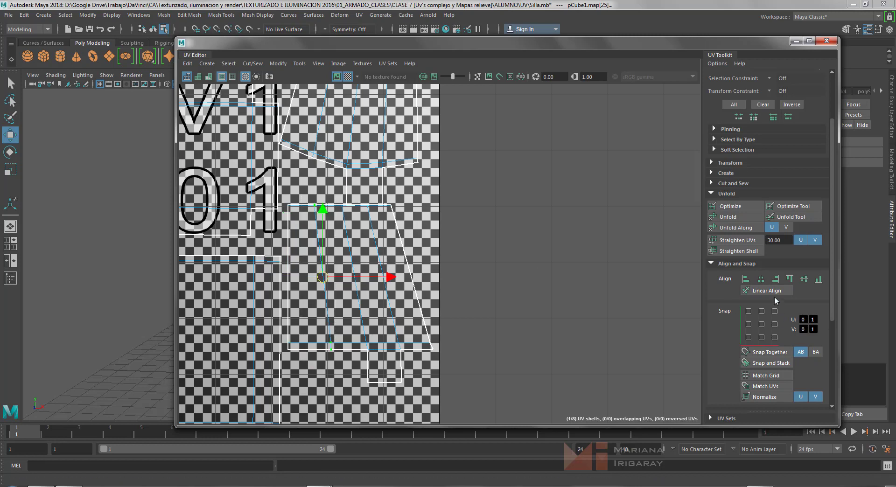
click(746, 279)
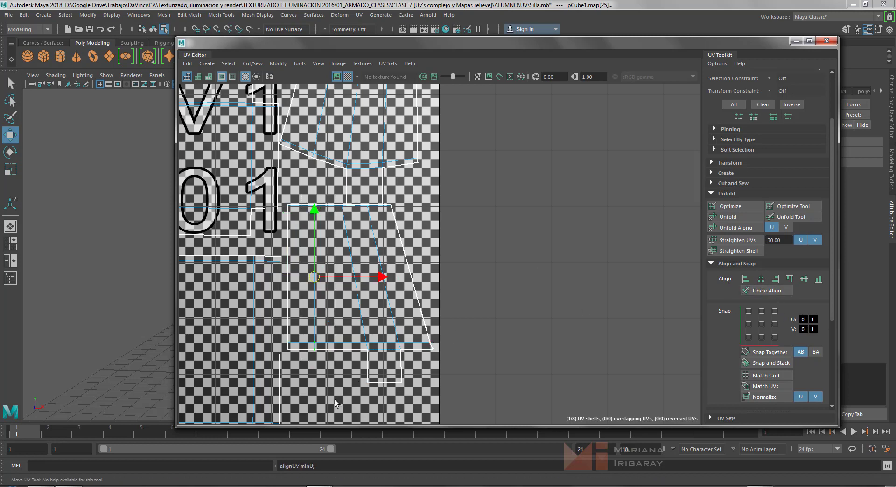
drag(334, 400, 374, 203)
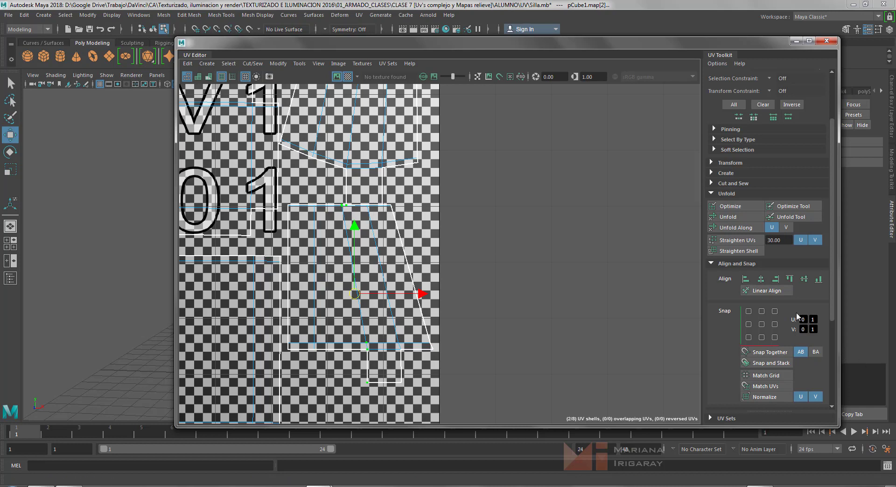
click(746, 279)
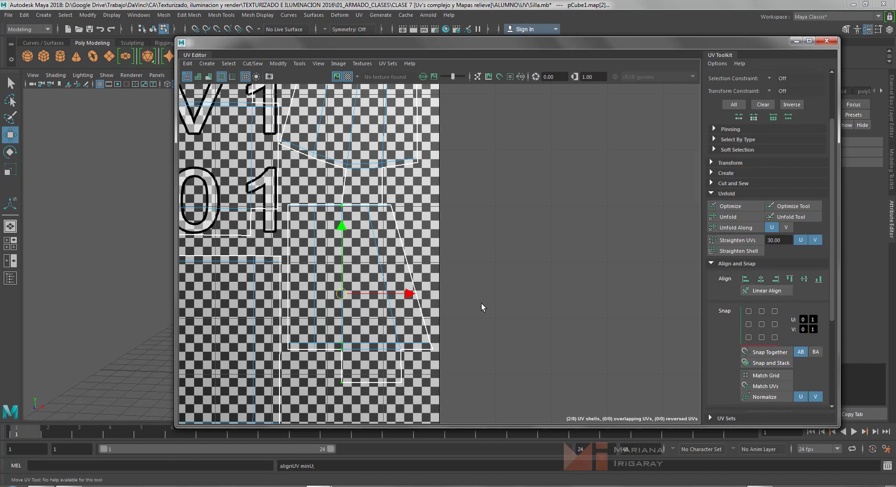
key(ctrl+z)
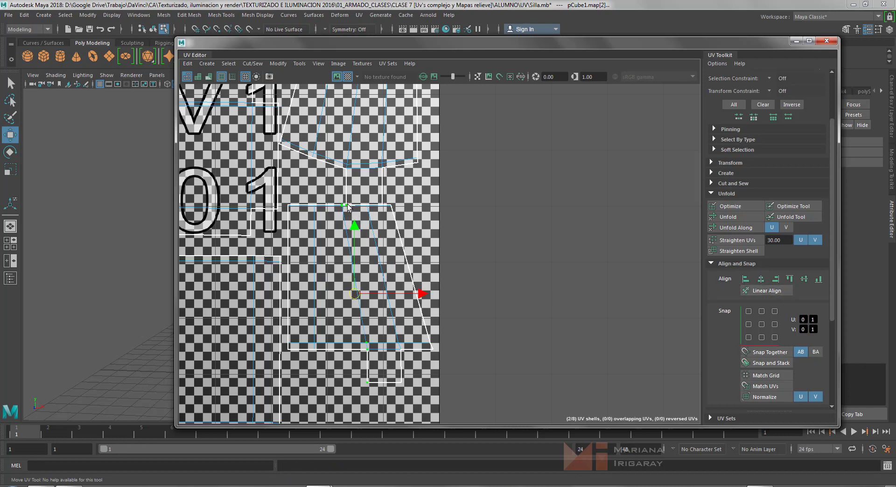
Move the two bottom UVs of the flap on the leg shell above upward to clear the straightened leg shell's upper edge
click(345, 205)
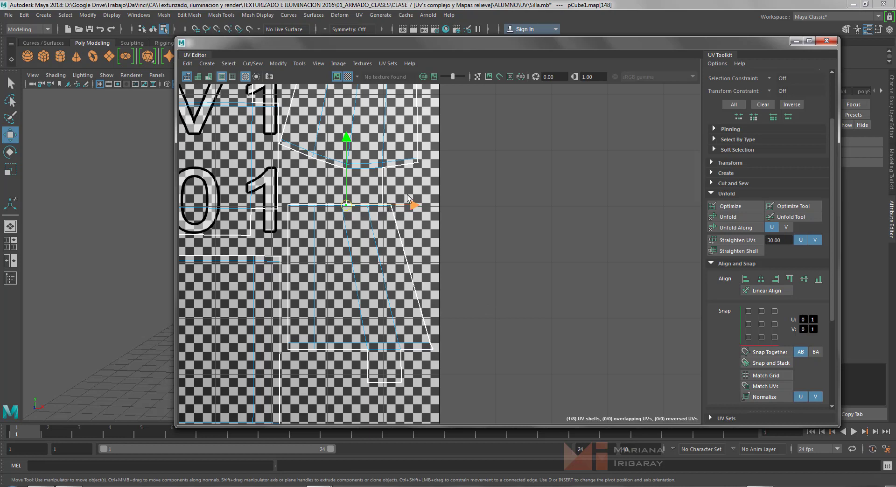
click(384, 191)
click(346, 204)
drag(348, 186, 392, 168)
click(382, 205)
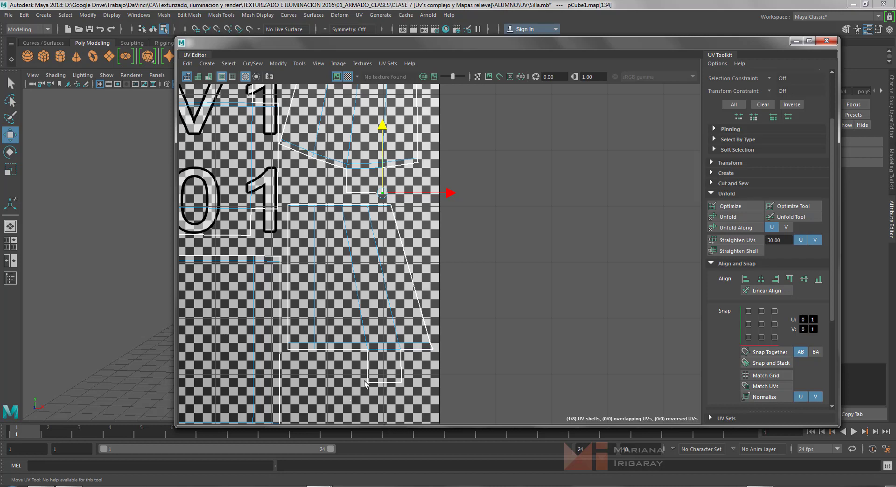
Select the leg shell's middle column of UVs, including the flap's left side, and align it to minimum U
drag(365, 380, 373, 263)
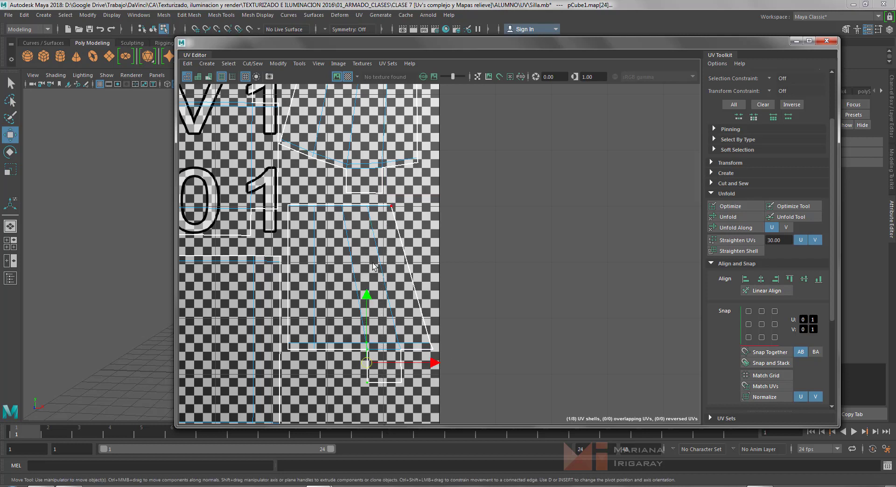
shift+click(343, 205)
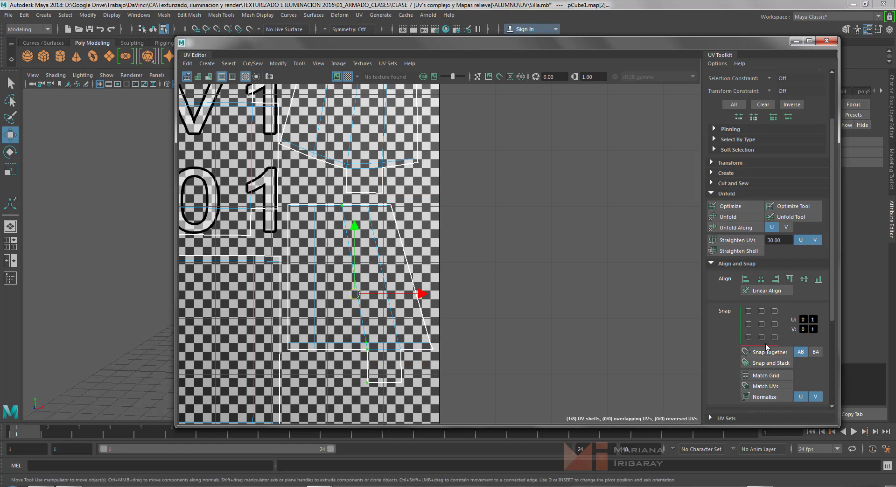
click(746, 279)
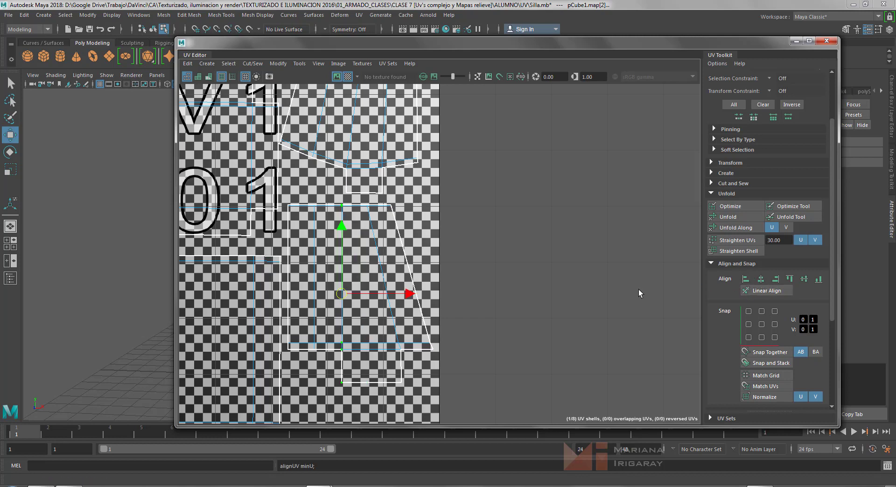
Select the leg shell's fourth column of UVs, including the flap's right side, and align it to minimum U
drag(377, 388, 413, 340)
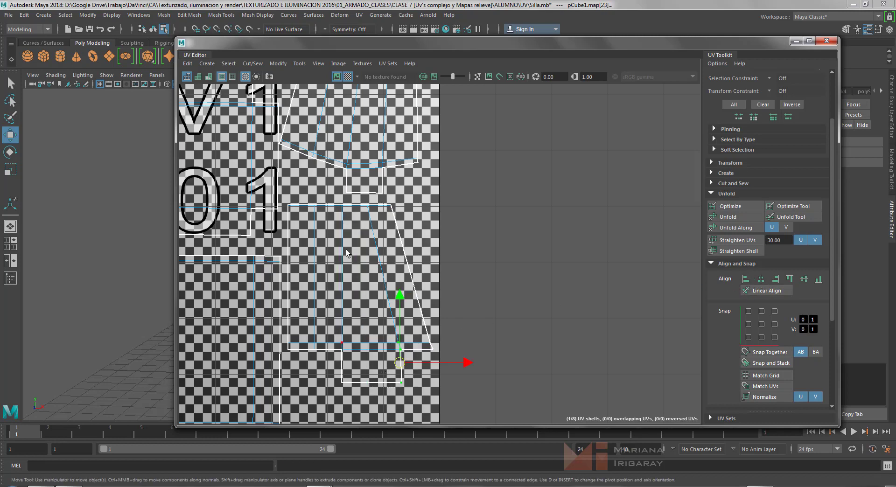
shift+click(367, 206)
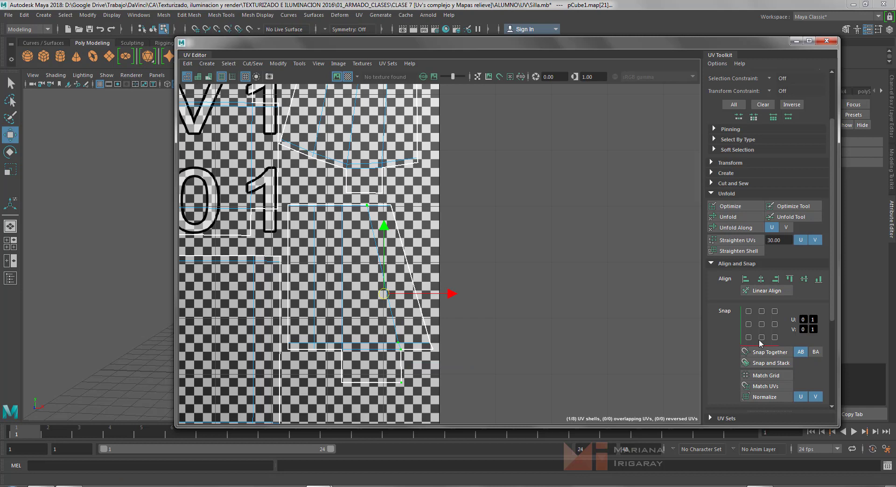
click(746, 279)
Select the upper and lower corner UVs of the leg shell's right edge and align them to minimum U
drag(455, 363, 420, 325)
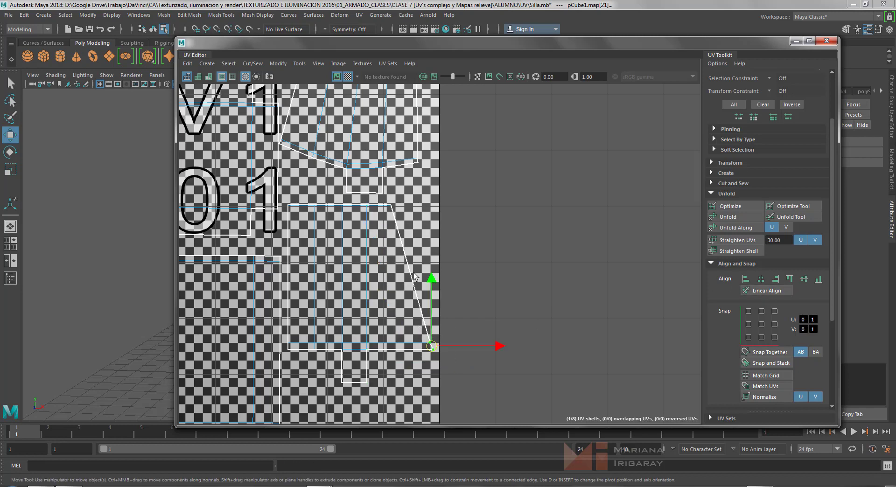
shift+drag(412, 229, 386, 197)
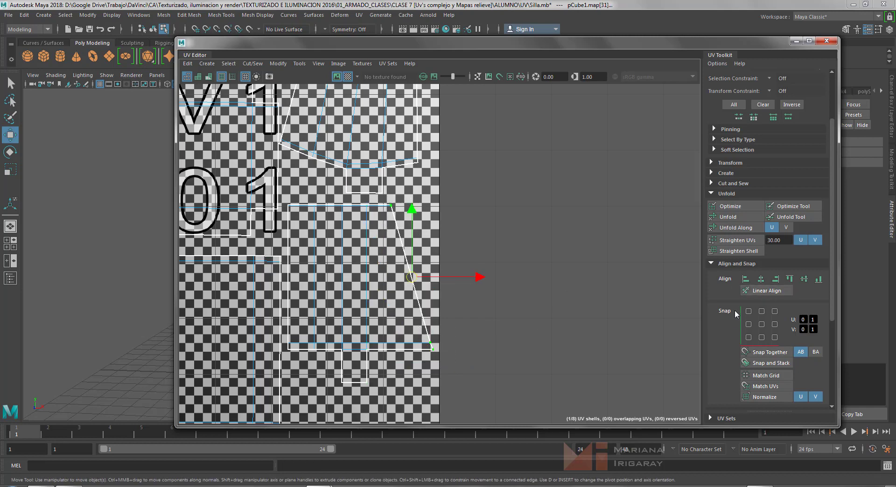
click(745, 279)
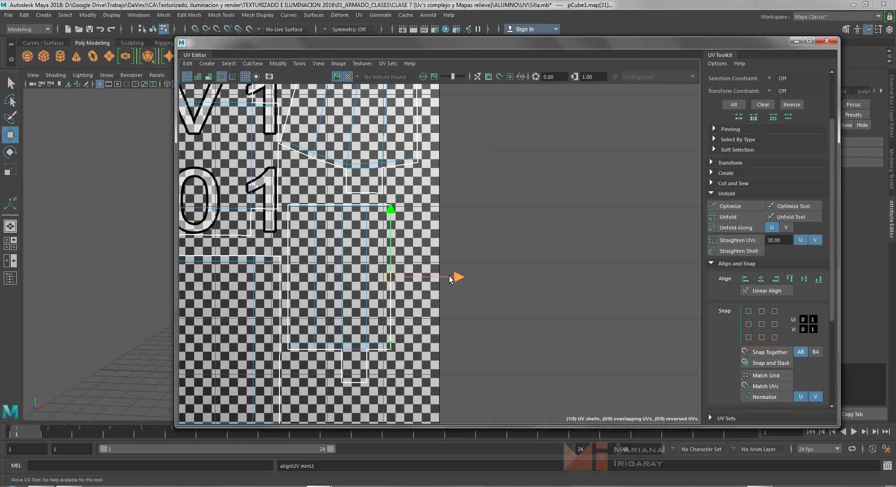
Uncover the chair in the viewport, select the straightened leg shell and examine its checker pattern on the model
click(417, 86)
drag(428, 45, 676, 46)
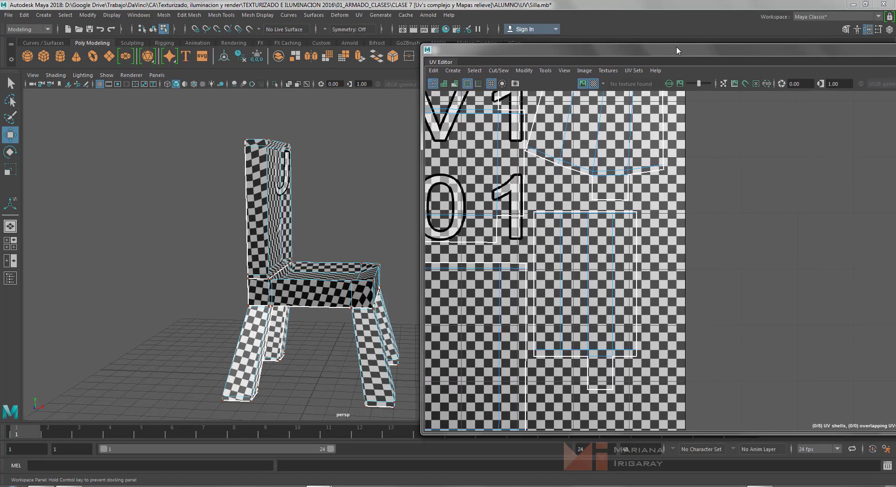
alt+drag(371, 371, 282, 331)
right_drag(604, 287, 577, 276)
click(576, 276)
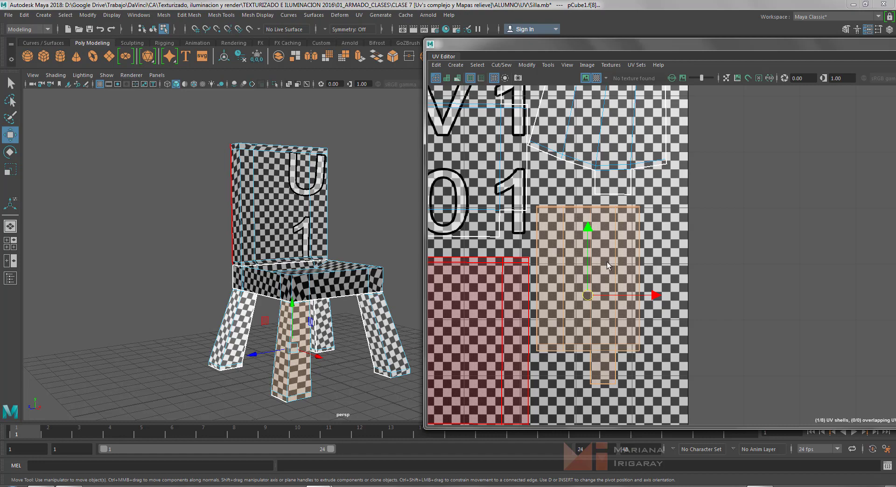
scroll(573, 243, down, 1)
scroll(573, 242, down, 5)
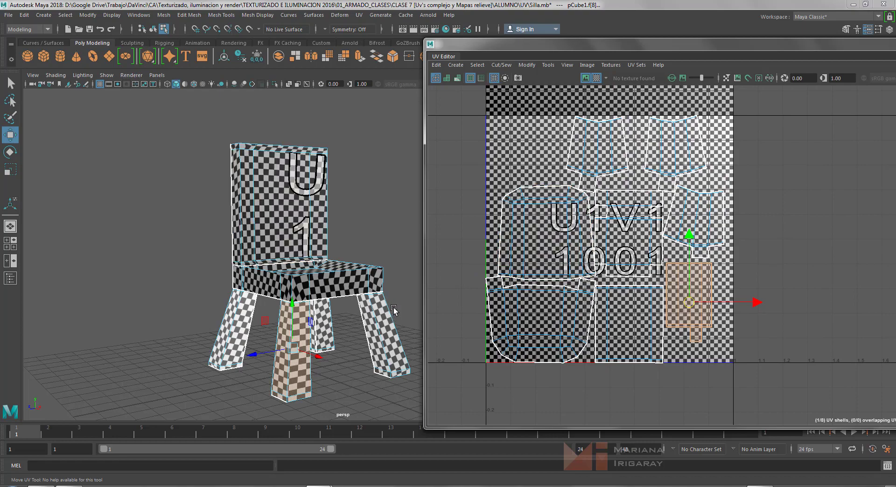
alt+drag(394, 310, 372, 329)
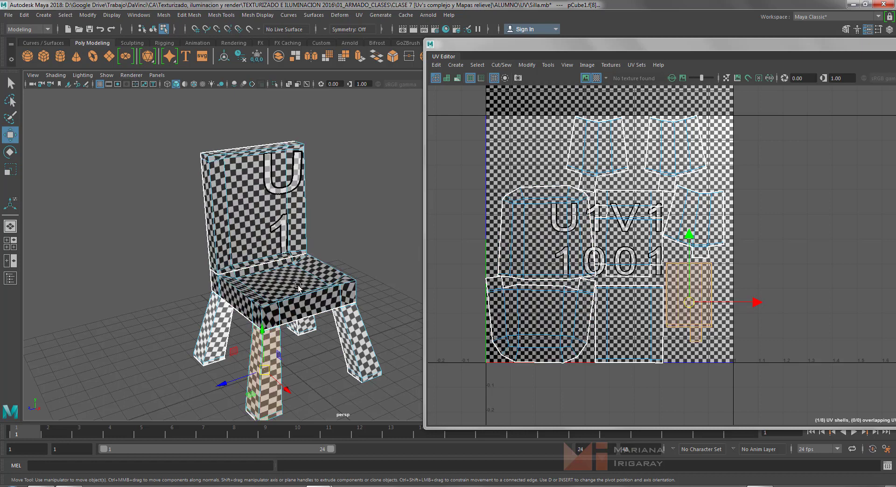
Return the chair to object mode, turn off the checker map display and deselect the chair
right_drag(302, 237, 348, 224)
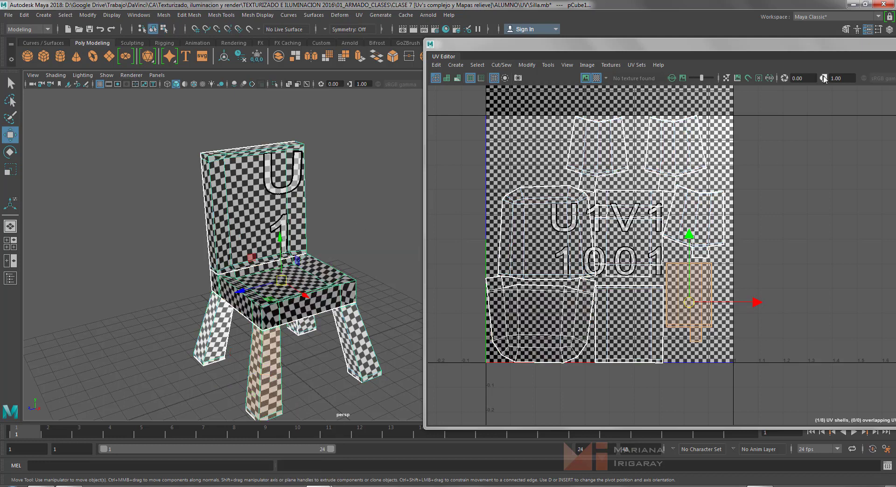
click(596, 78)
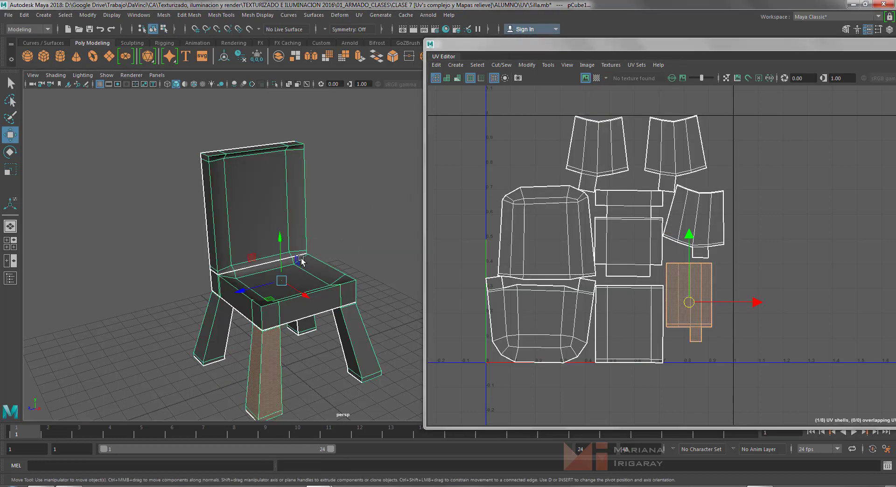
mouse_move(301, 237)
right_down()
mouse_move(321, 236)
mouse_move(313, 228)
right_up()
click(289, 233)
click(339, 237)
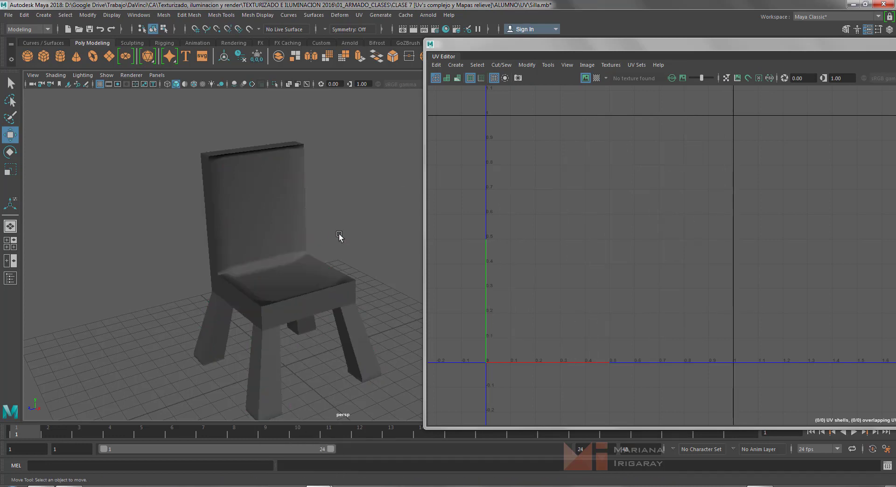
Turn on smooth mesh preview for the chair, inspect it from several angles, and bring the UV Editor with its toolkit back into view
click(285, 232)
key(3)
click(341, 237)
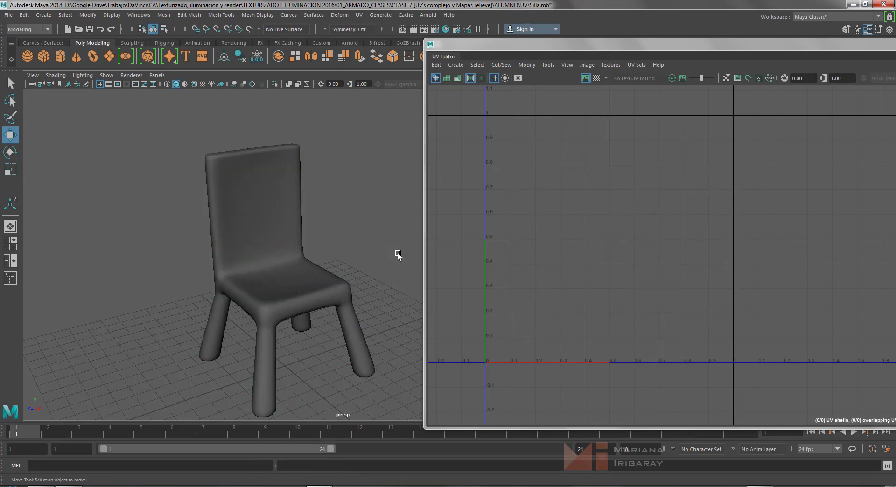
alt+drag(398, 254, 296, 236)
click(285, 234)
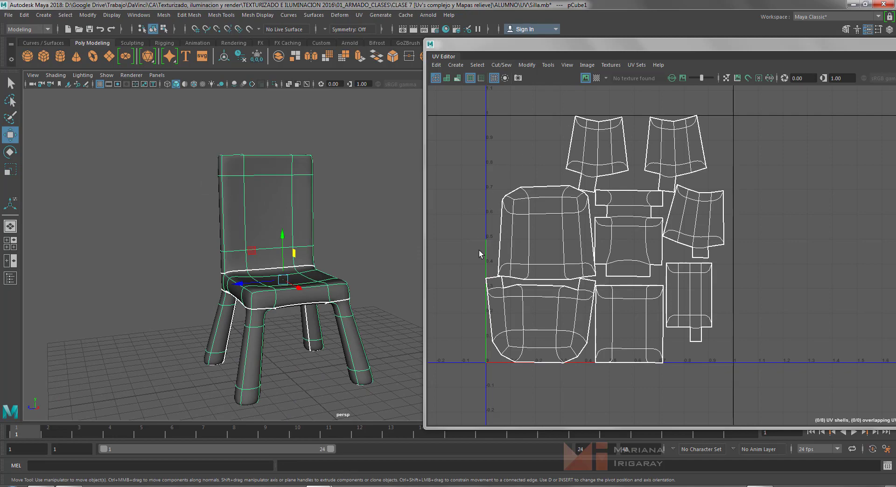
alt+drag(347, 219, 368, 220)
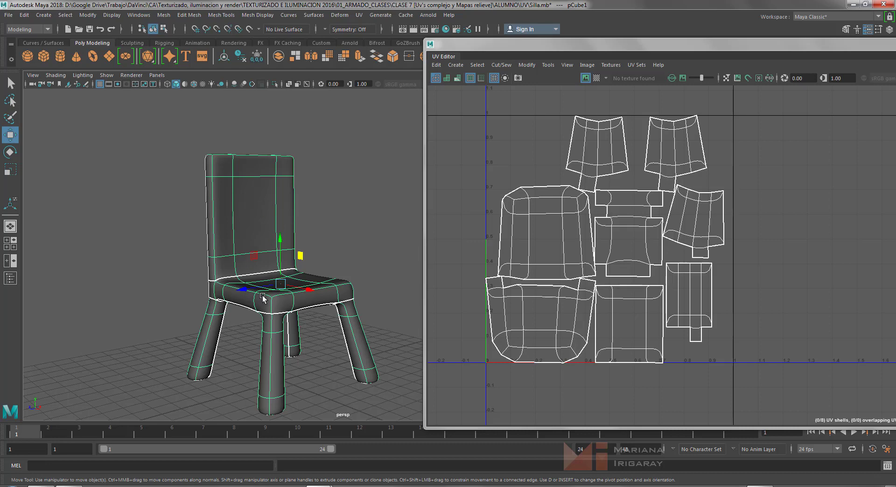
alt+drag(269, 249, 378, 275)
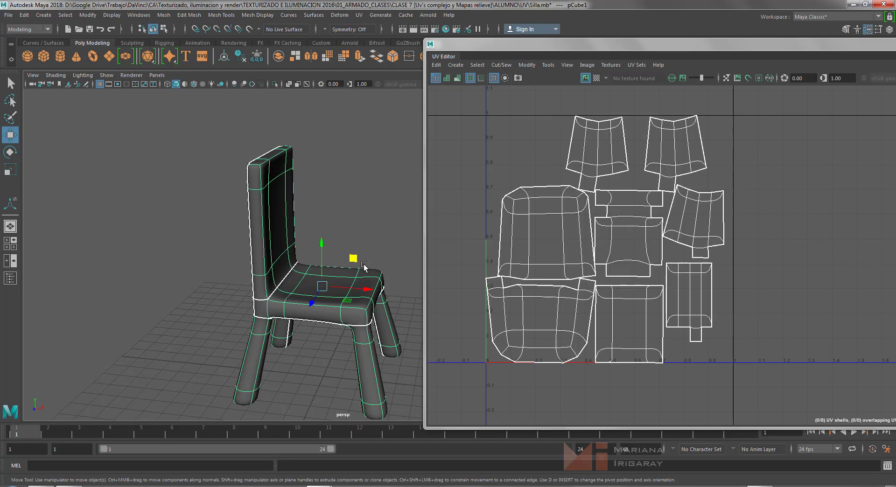
drag(752, 51, 440, 58)
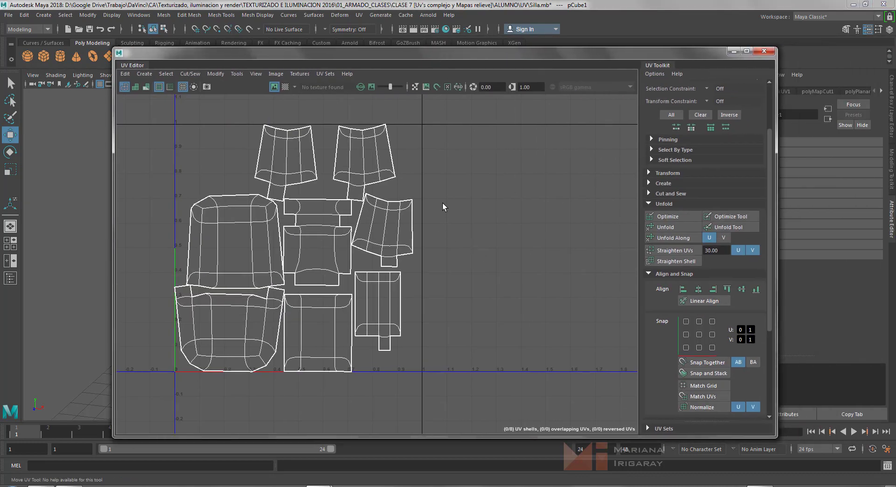